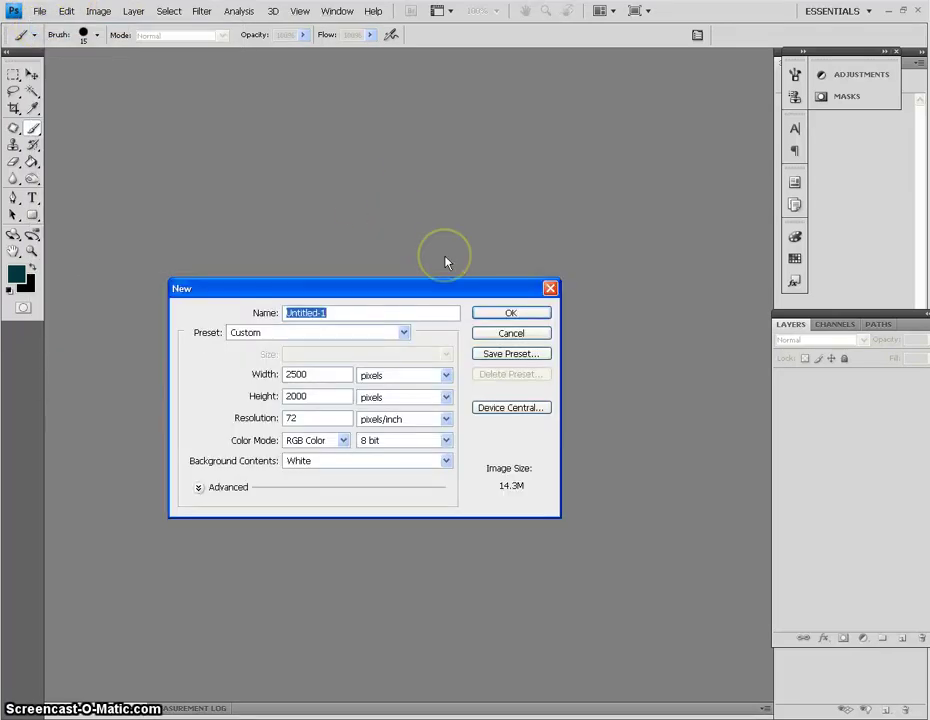
Step: Create a new document named Silk with a width and height of 1024 pixels
{"action": "type", "text": "Silk"}
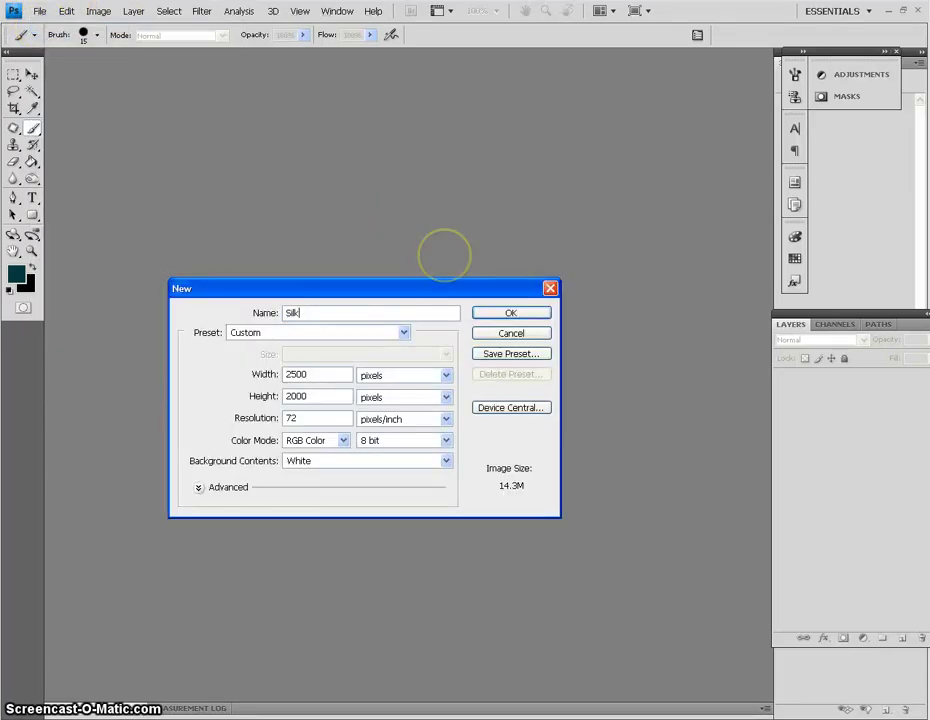
{"action": "left_click", "coordinate": [265, 375]}
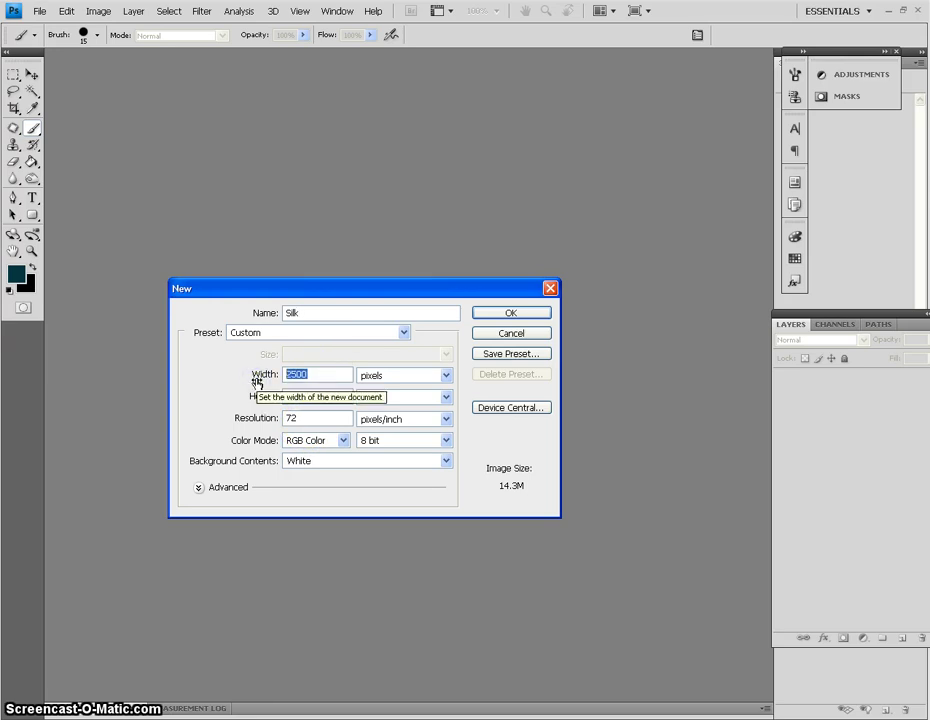
{"action": "type", "text": "1"}
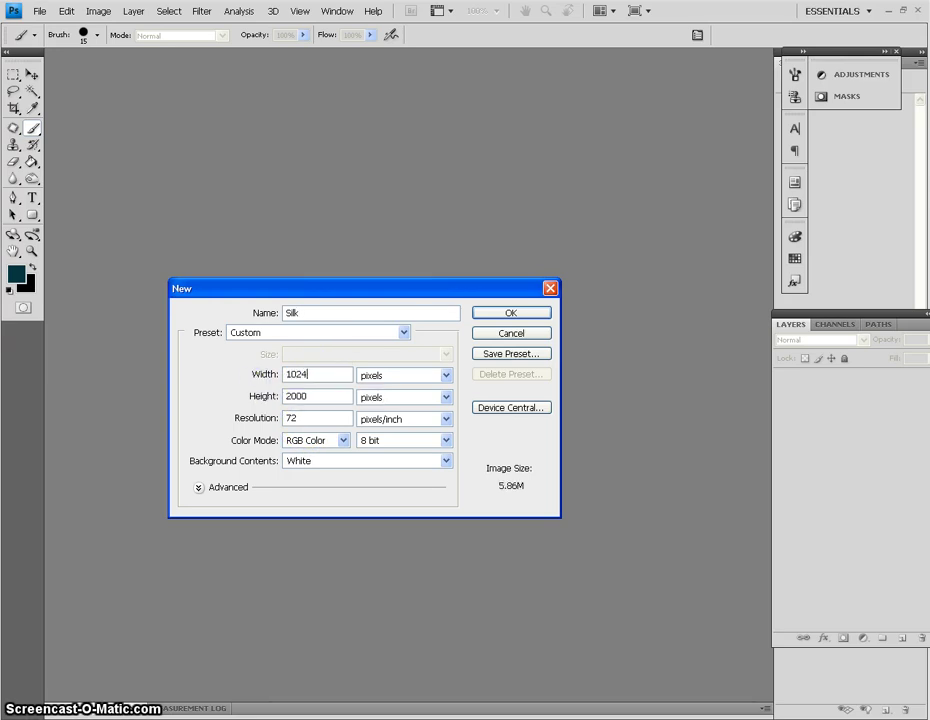
{"action": "type", "text": "024"}
{"action": "key", "text": "Tab"}
{"action": "key", "text": "Tab"}
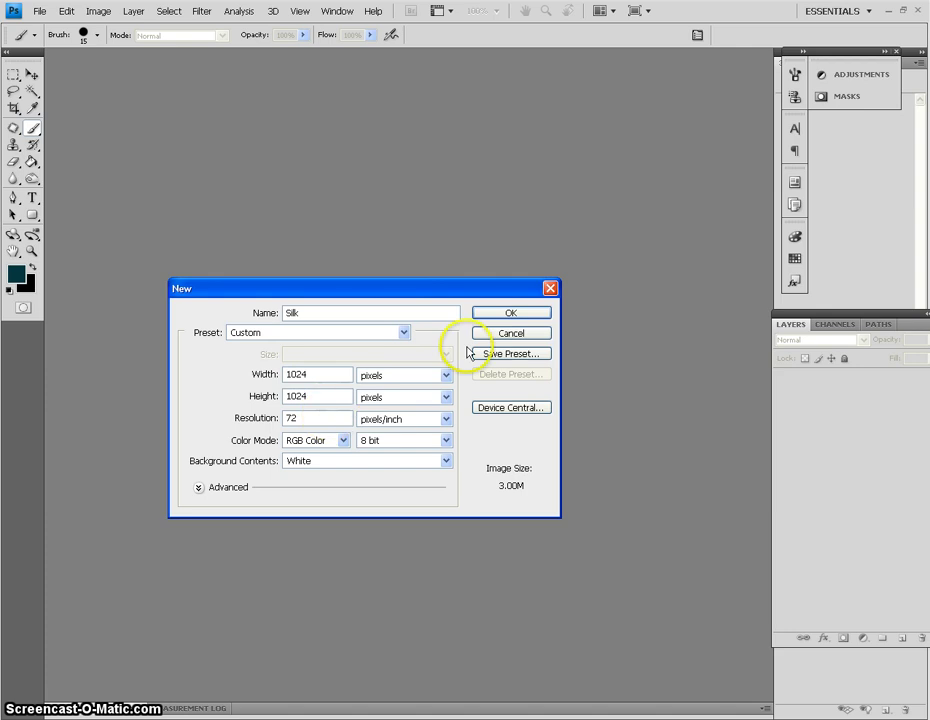
{"action": "left_click", "coordinate": [516, 316]}
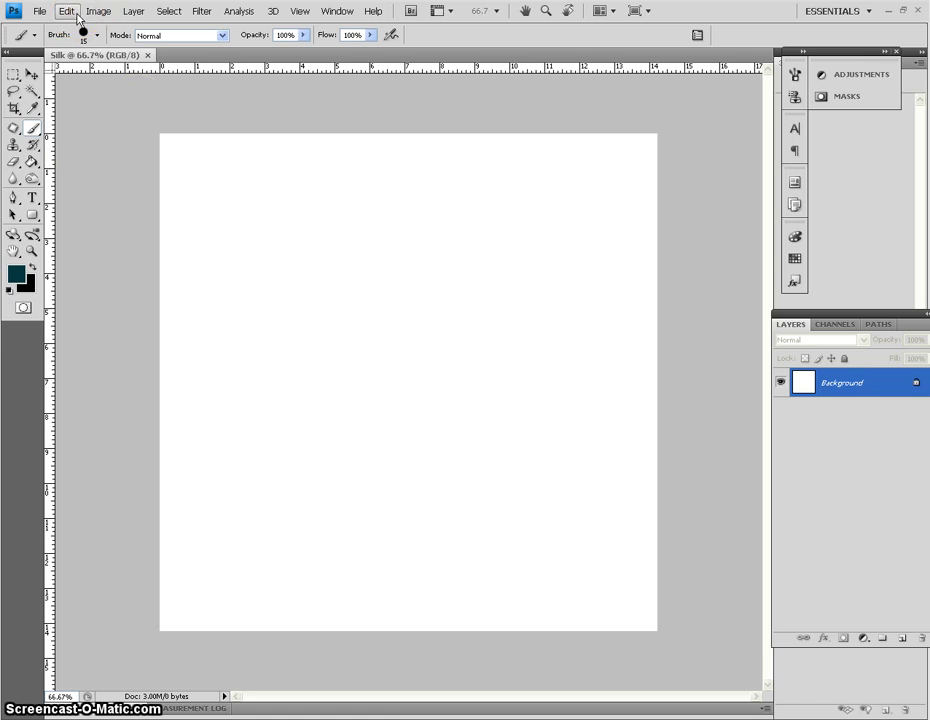
Step: Fill the Background layer with 50% Gray
{"action": "left_click", "coordinate": [90, 12]}
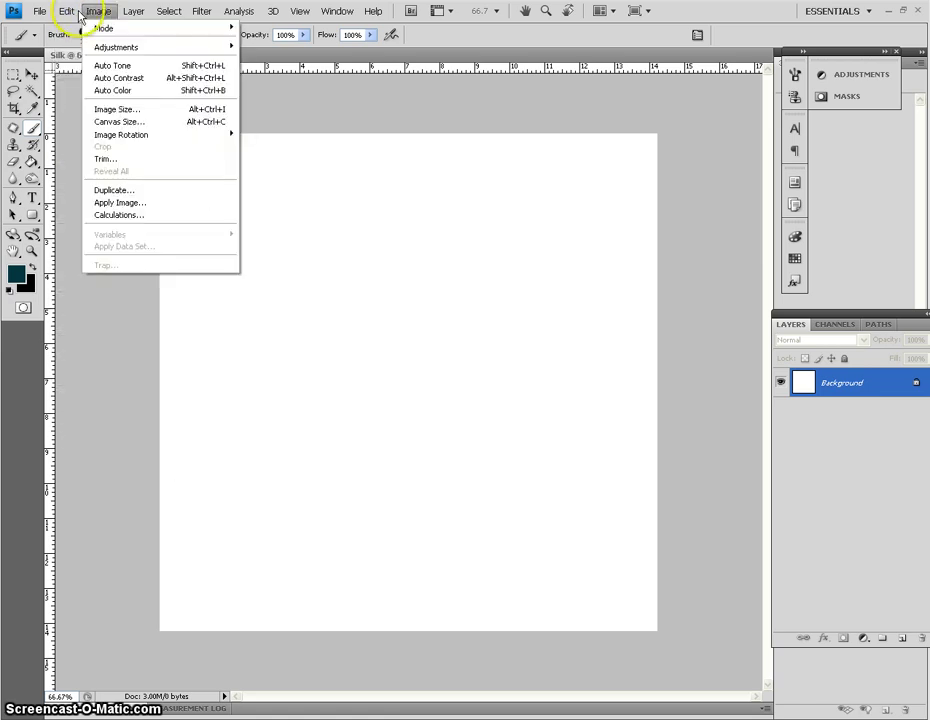
{"action": "mouse_move", "coordinate": [67, 11]}
{"action": "left_click", "coordinate": [150, 204]}
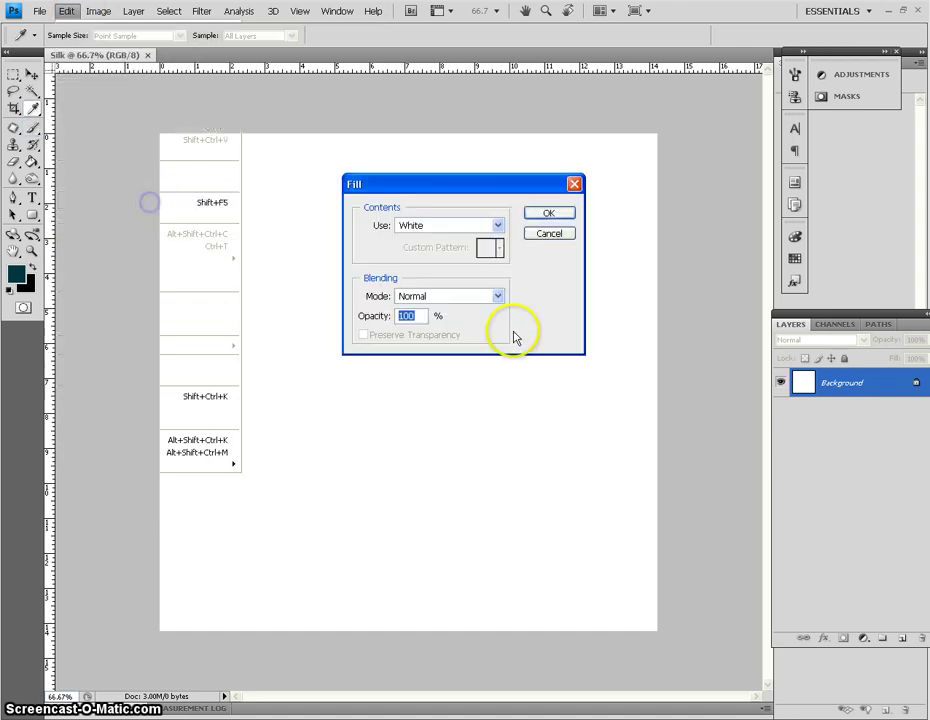
{"action": "left_click", "coordinate": [496, 225]}
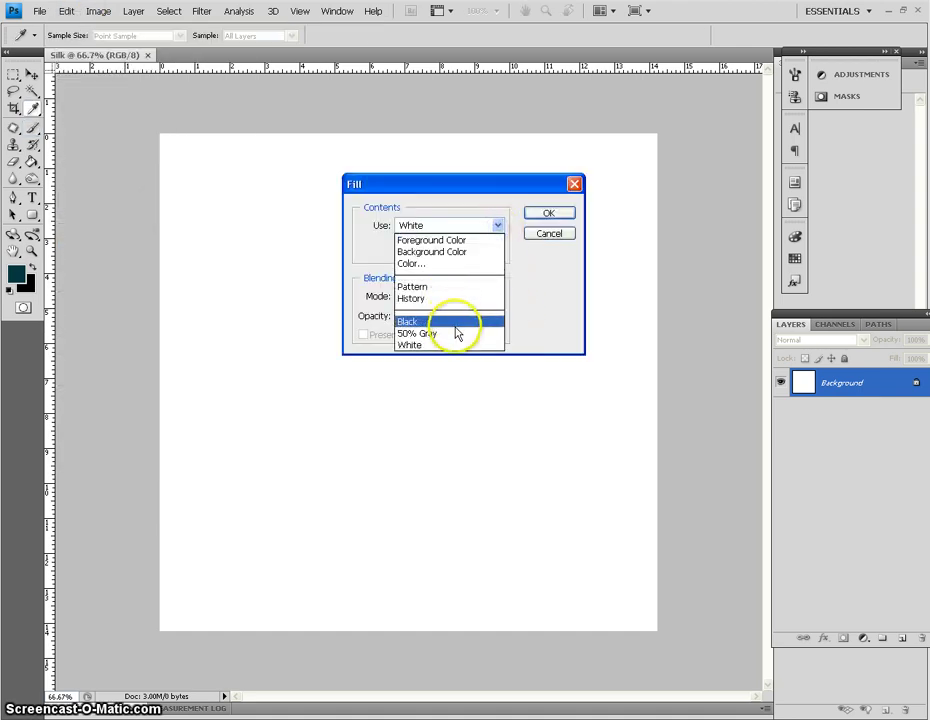
{"action": "left_click", "coordinate": [456, 330]}
{"action": "left_click", "coordinate": [557, 213]}
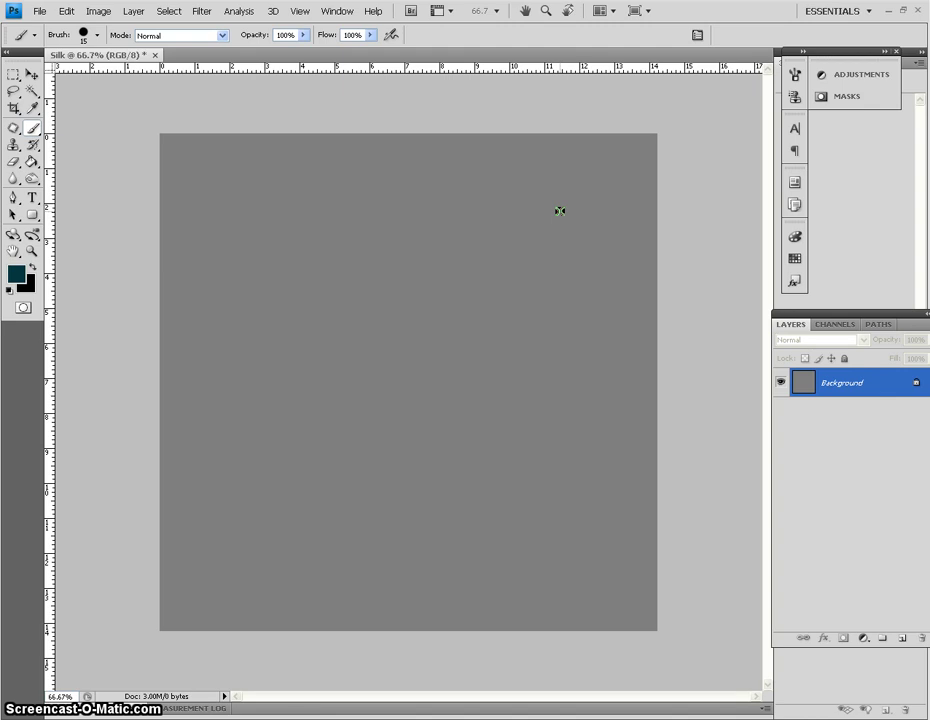
Step: Set up the Burn tool with the Soft Mechanical 35 pixels brush and 56% exposure
{"action": "left_click", "coordinate": [98, 35]}
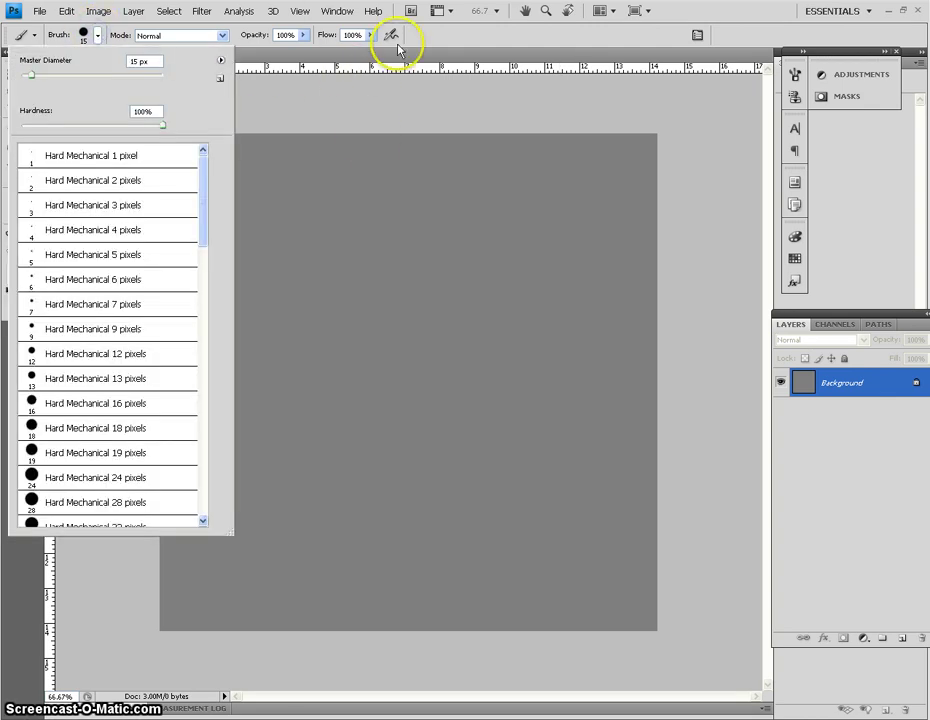
{"action": "left_click", "coordinate": [427, 38]}
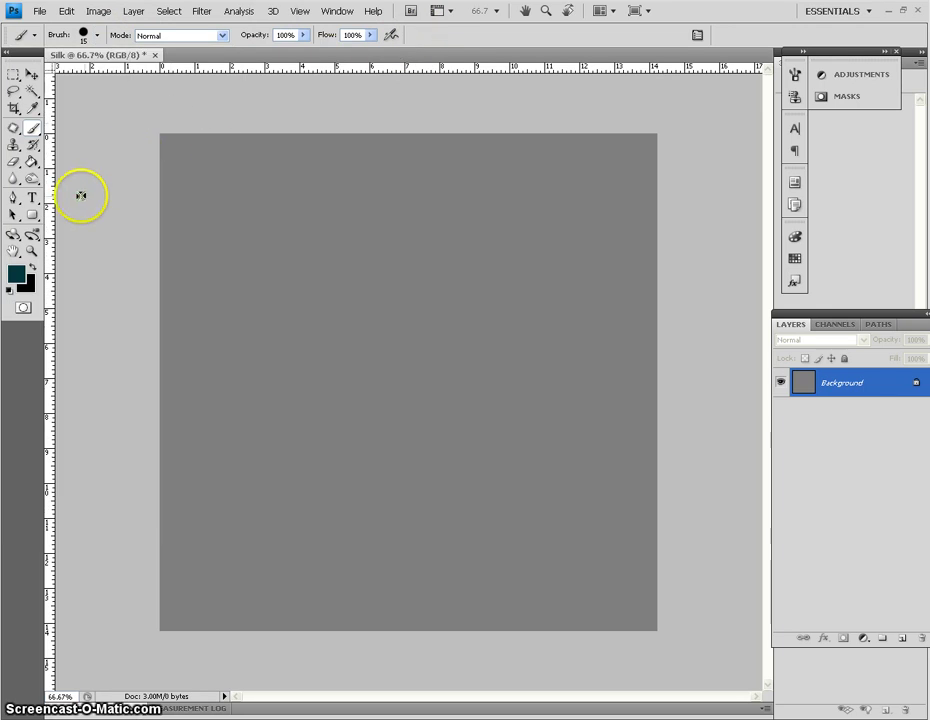
{"action": "left_click", "coordinate": [34, 180]}
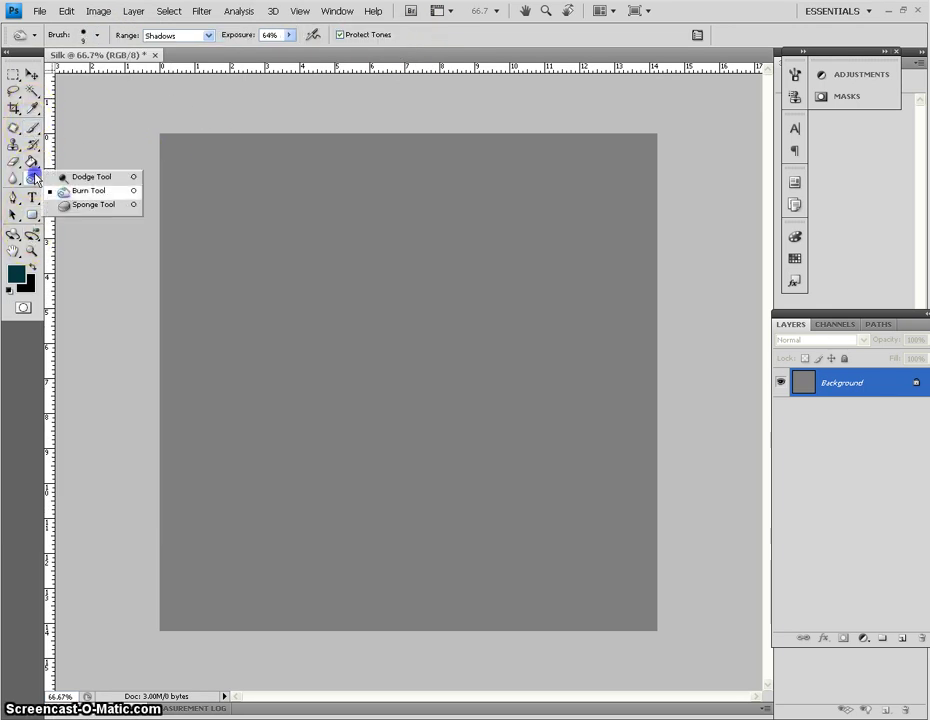
{"action": "left_click", "coordinate": [97, 35]}
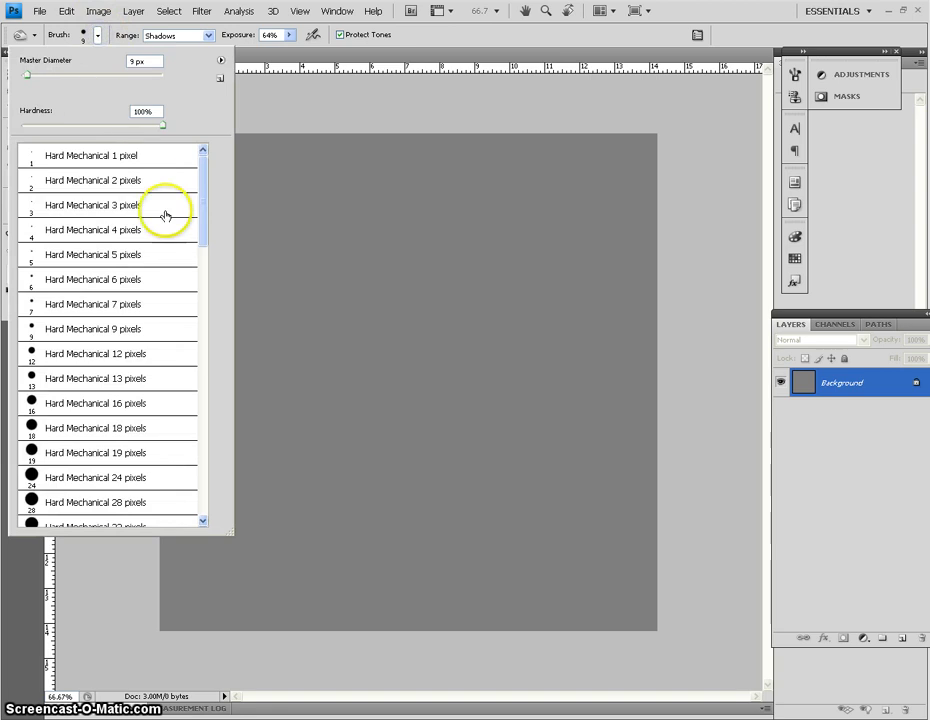
{"action": "mouse_move", "coordinate": [203, 226]}
{"action": "left_mouse_down"}
{"action": "mouse_move", "coordinate": [193, 461]}
{"action": "mouse_move", "coordinate": [203, 390]}
{"action": "left_mouse_up"}
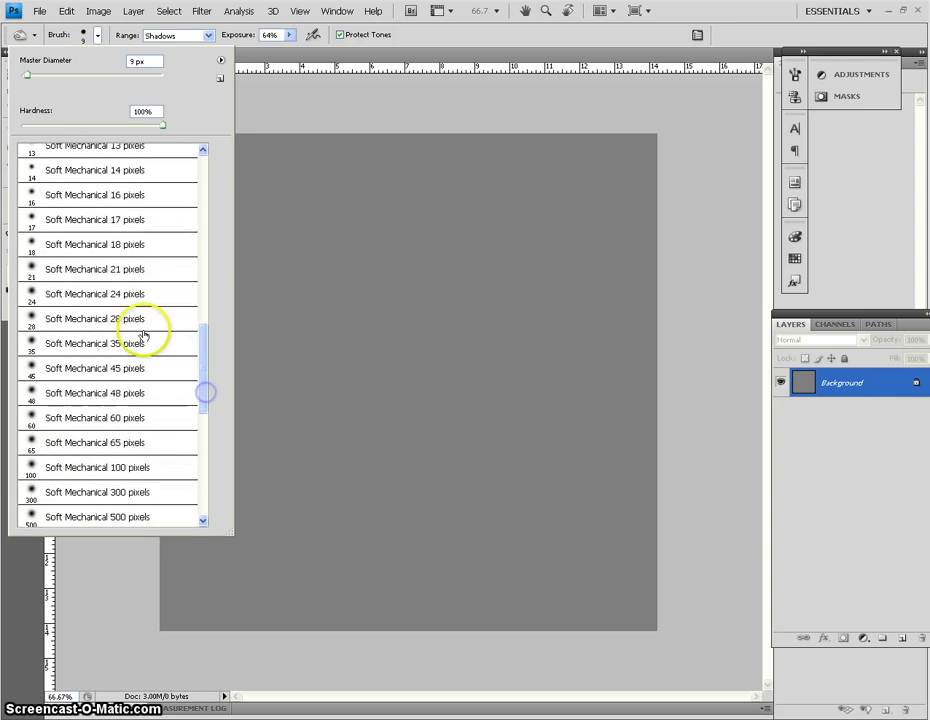
{"action": "left_click", "coordinate": [85, 343]}
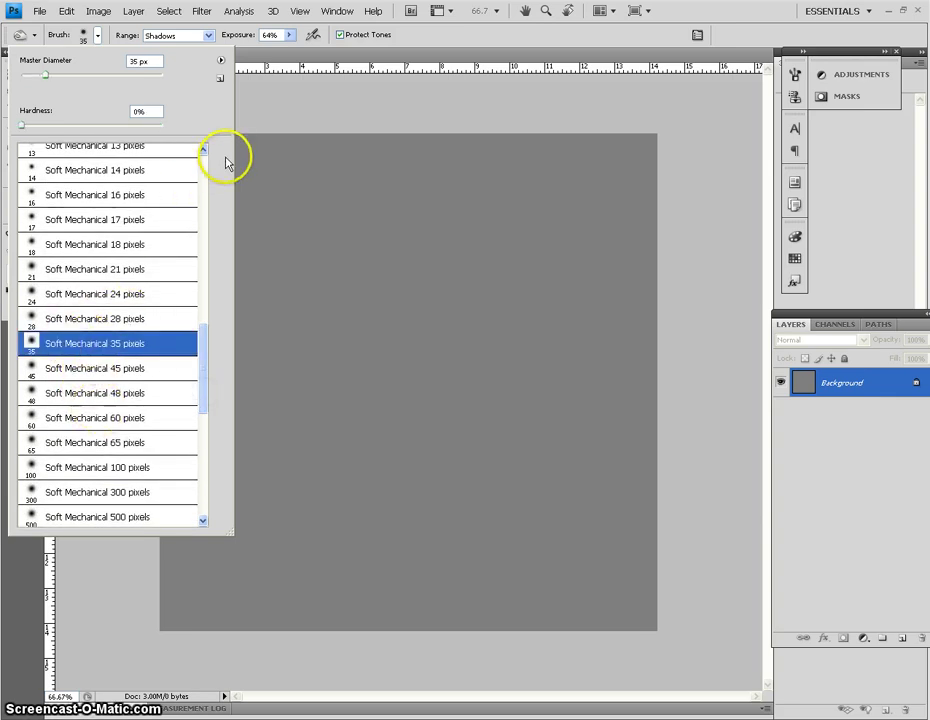
{"action": "left_click", "coordinate": [430, 35]}
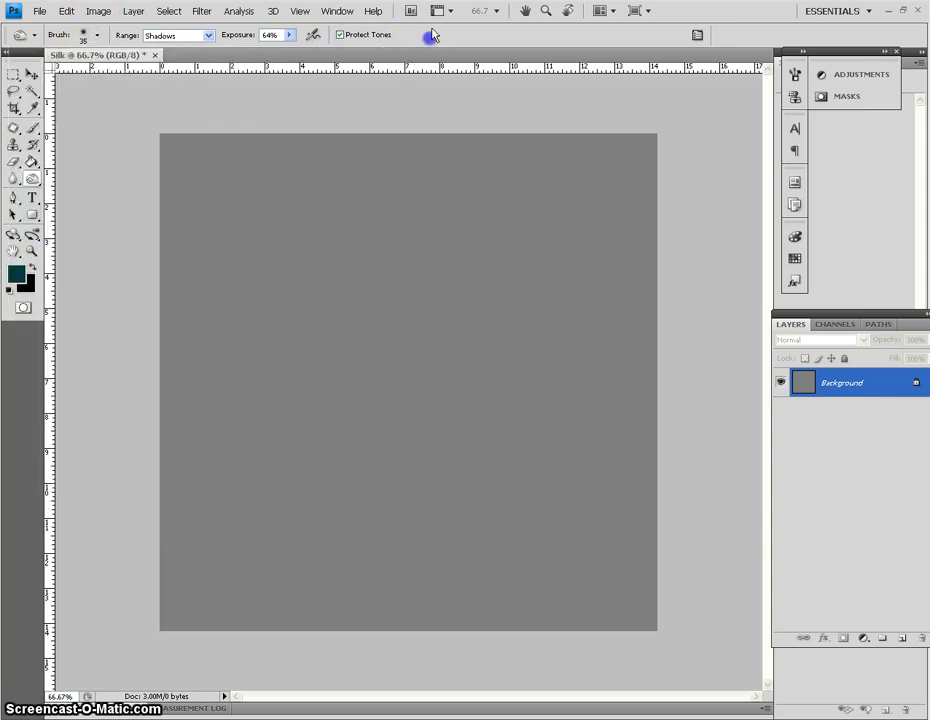
{"action": "left_click", "coordinate": [290, 35]}
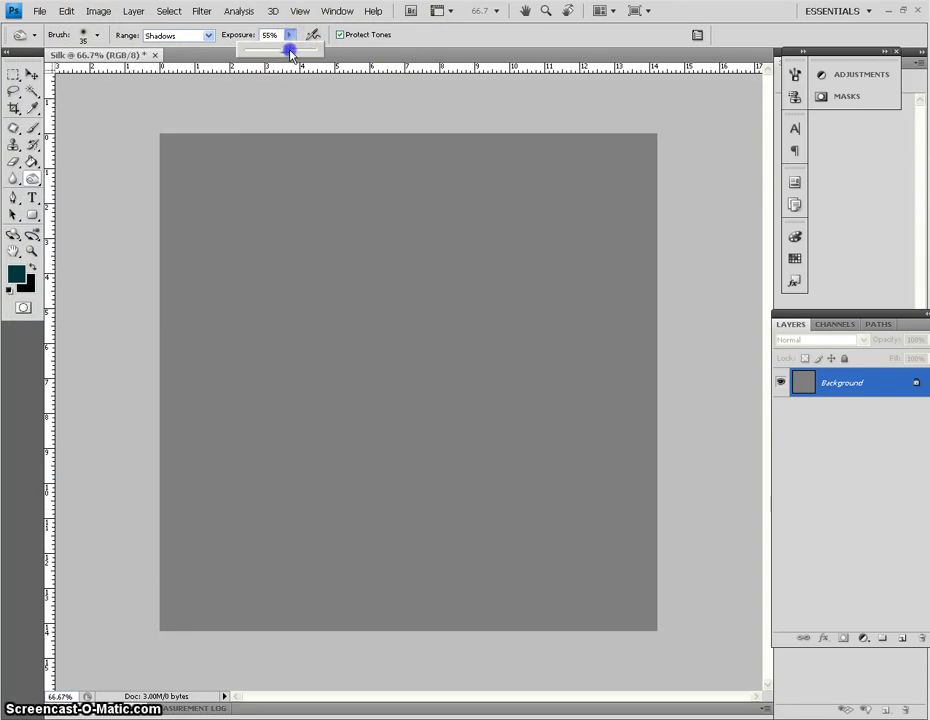
{"action": "left_click_drag", "start_coordinate": [286, 57], "coordinate": [285, 55]}
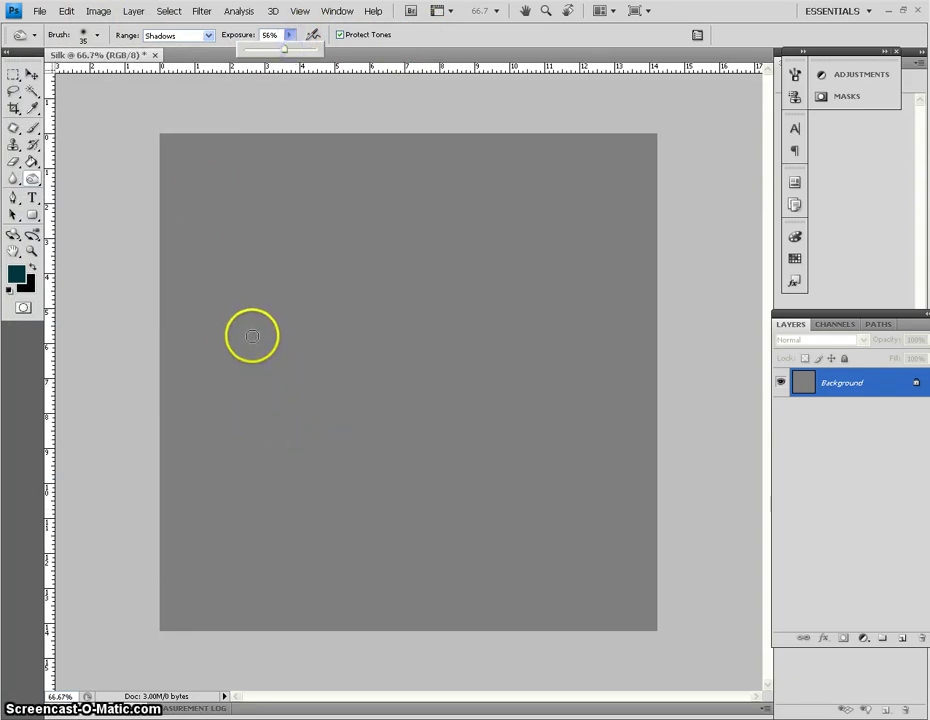
Step: Burn three long dark diagonal streaks for fabric folds down the gray canvas, darkening the two leftmost with repeated strokes
{"action": "left_click_drag", "start_coordinate": [225, 299], "coordinate": [306, 437]}
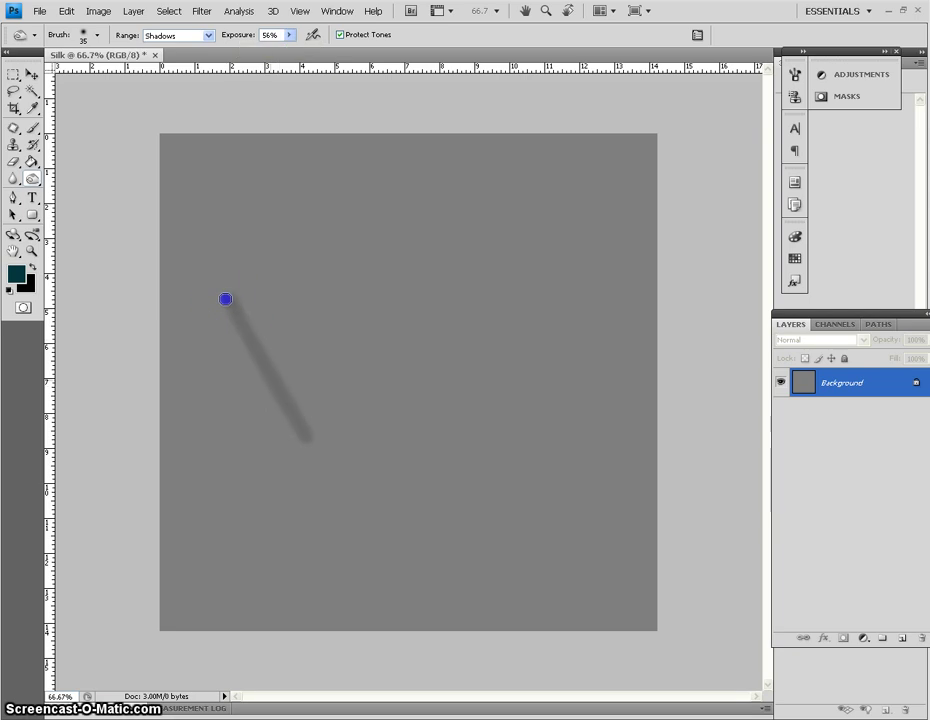
{"action": "left_click_drag", "start_coordinate": [252, 330], "coordinate": [313, 453]}
{"action": "left_click_drag", "start_coordinate": [239, 303], "coordinate": [239, 303]}
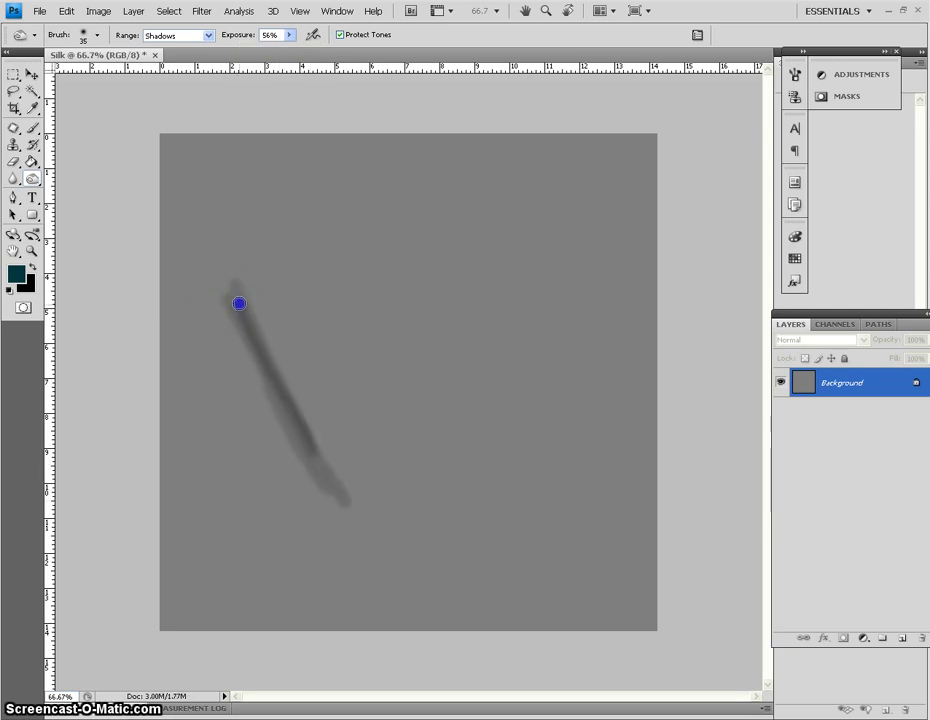
{"action": "left_click_drag", "start_coordinate": [368, 345], "coordinate": [313, 243]}
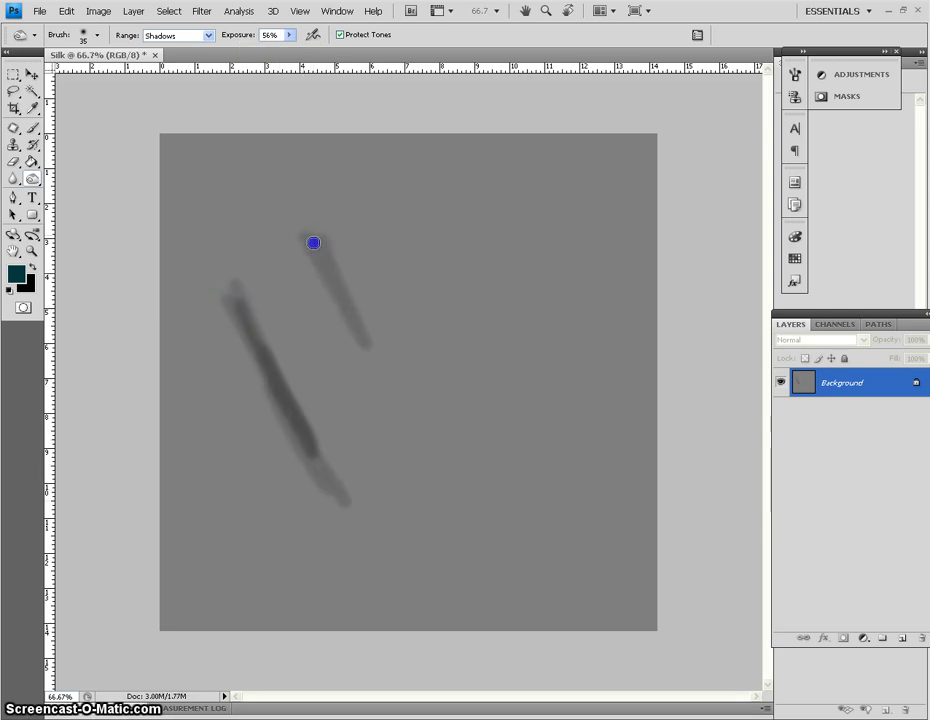
{"action": "mouse_move", "coordinate": [385, 377]}
{"action": "left_mouse_down"}
{"action": "mouse_move", "coordinate": [295, 228]}
{"action": "mouse_move", "coordinate": [340, 274]}
{"action": "mouse_move", "coordinate": [476, 487]}
{"action": "left_mouse_up"}
{"action": "mouse_move", "coordinate": [386, 195]}
{"action": "left_mouse_down"}
{"action": "mouse_move", "coordinate": [491, 455]}
{"action": "mouse_move", "coordinate": [402, 176]}
{"action": "left_mouse_up"}
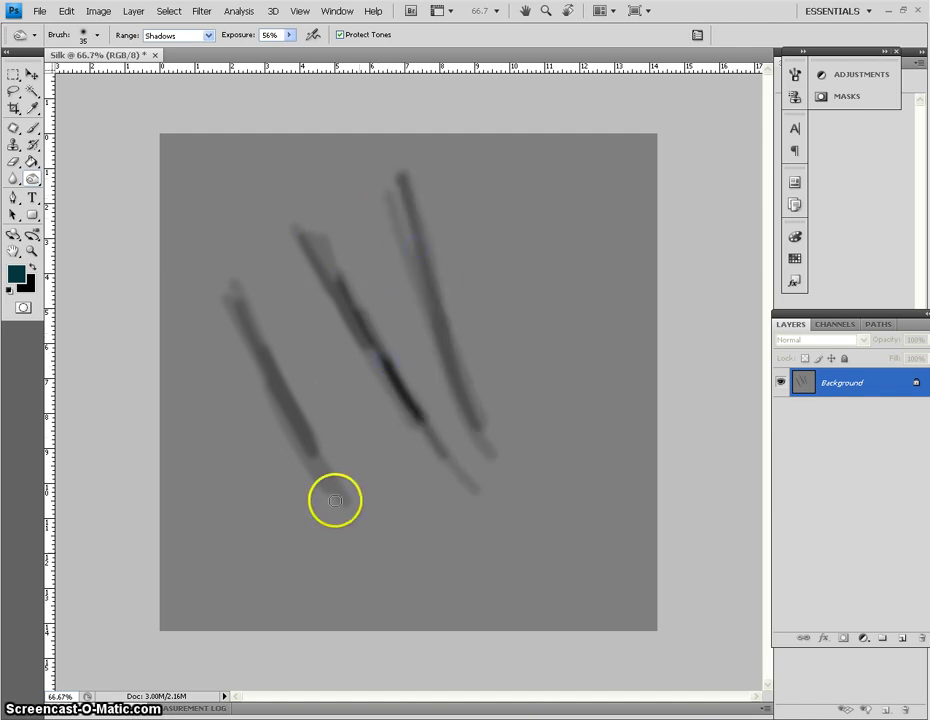
{"action": "left_click_drag", "start_coordinate": [308, 435], "coordinate": [381, 564]}
{"action": "mouse_move", "coordinate": [253, 274]}
{"action": "left_mouse_down"}
{"action": "mouse_move", "coordinate": [276, 361]}
{"action": "mouse_move", "coordinate": [269, 343]}
{"action": "mouse_move", "coordinate": [342, 491]}
{"action": "mouse_move", "coordinate": [199, 240]}
{"action": "left_mouse_up"}
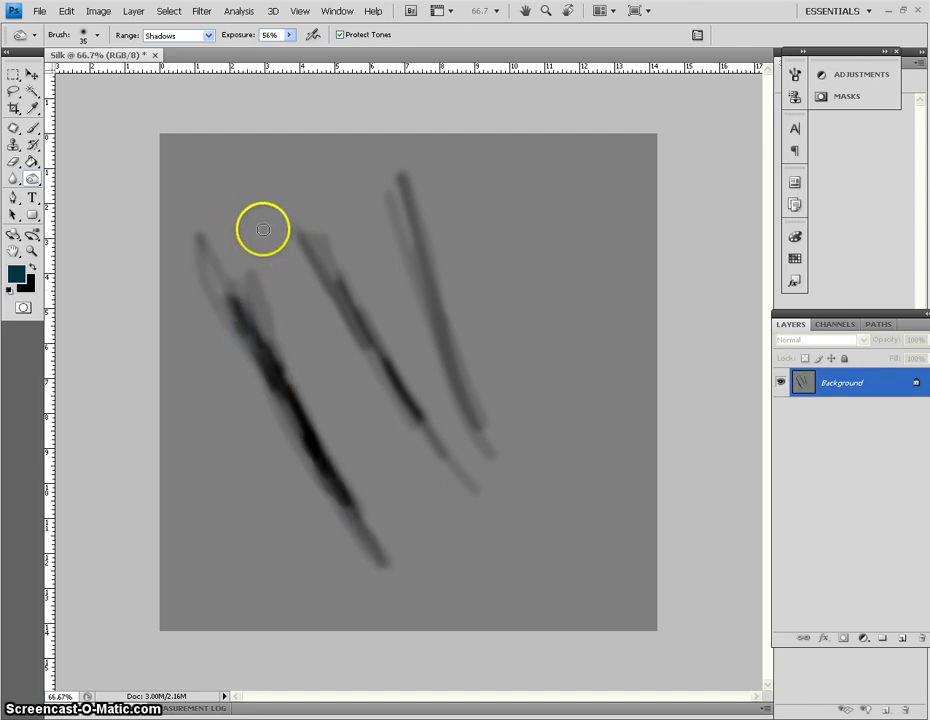
{"action": "left_click_drag", "start_coordinate": [267, 184], "coordinate": [340, 290]}
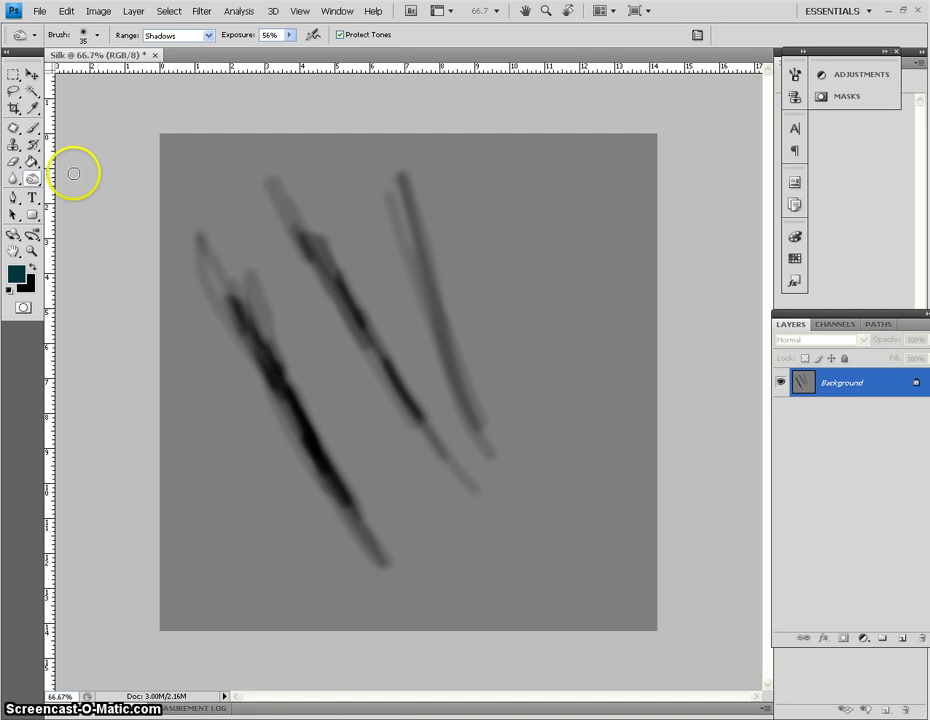
Step: Switch to the Dodge tool and choose the Soft Mechanical 45 pixels brush
{"action": "left_click", "coordinate": [33, 179]}
{"action": "left_click", "coordinate": [88, 176]}
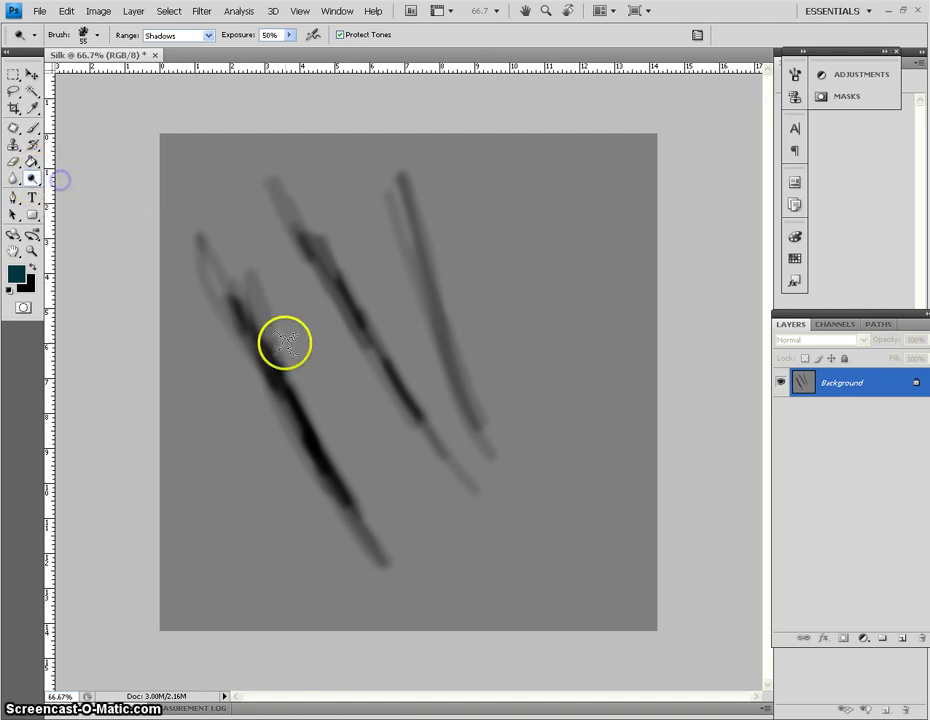
{"action": "left_click", "coordinate": [96, 35]}
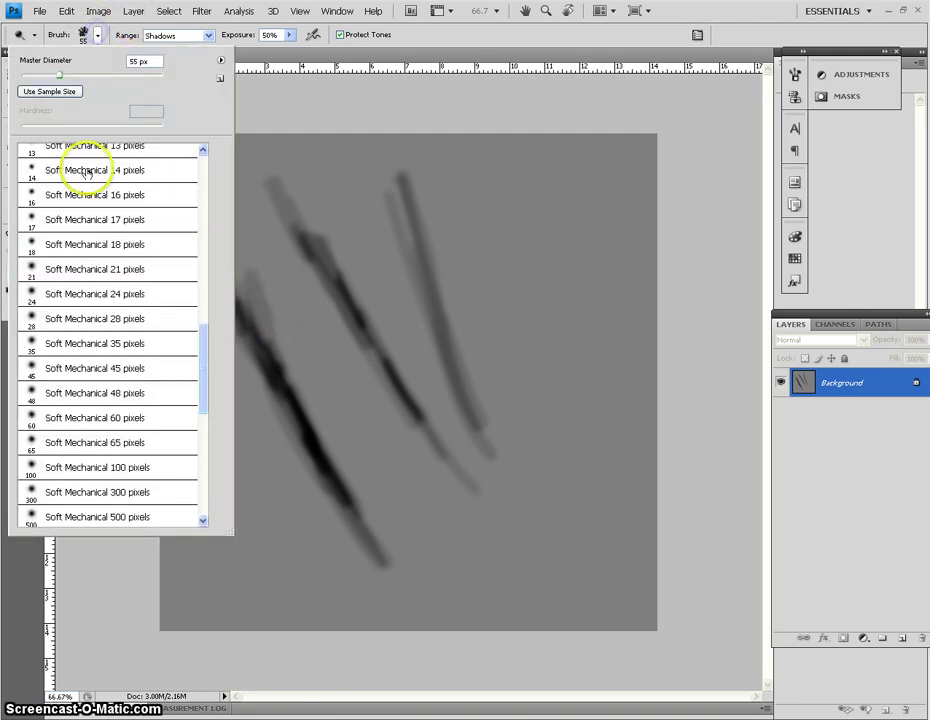
{"action": "left_click", "coordinate": [108, 368]}
Step: Dodge light diagonal highlights between the dark streaks and along the rightmost one
{"action": "mouse_move", "coordinate": [305, 291]}
{"action": "left_mouse_down"}
{"action": "mouse_move", "coordinate": [266, 239]}
{"action": "mouse_move", "coordinate": [266, 248]}
{"action": "left_mouse_up"}
{"action": "left_click_drag", "start_coordinate": [342, 385], "coordinate": [340, 365]}
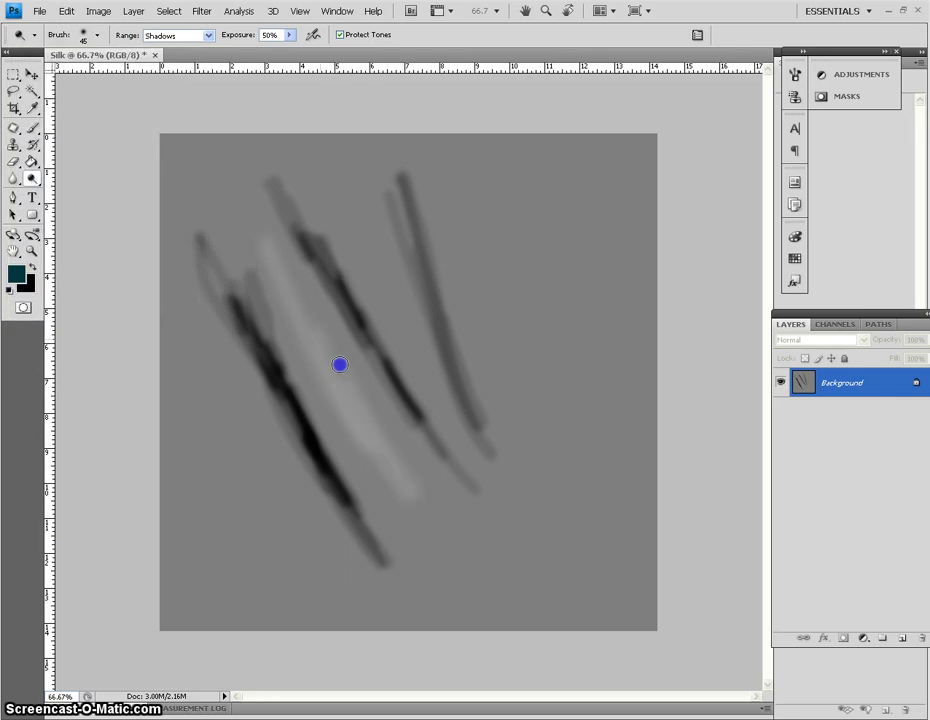
{"action": "left_click_drag", "start_coordinate": [363, 239], "coordinate": [355, 220]}
{"action": "left_click_drag", "start_coordinate": [421, 212], "coordinate": [427, 215]}
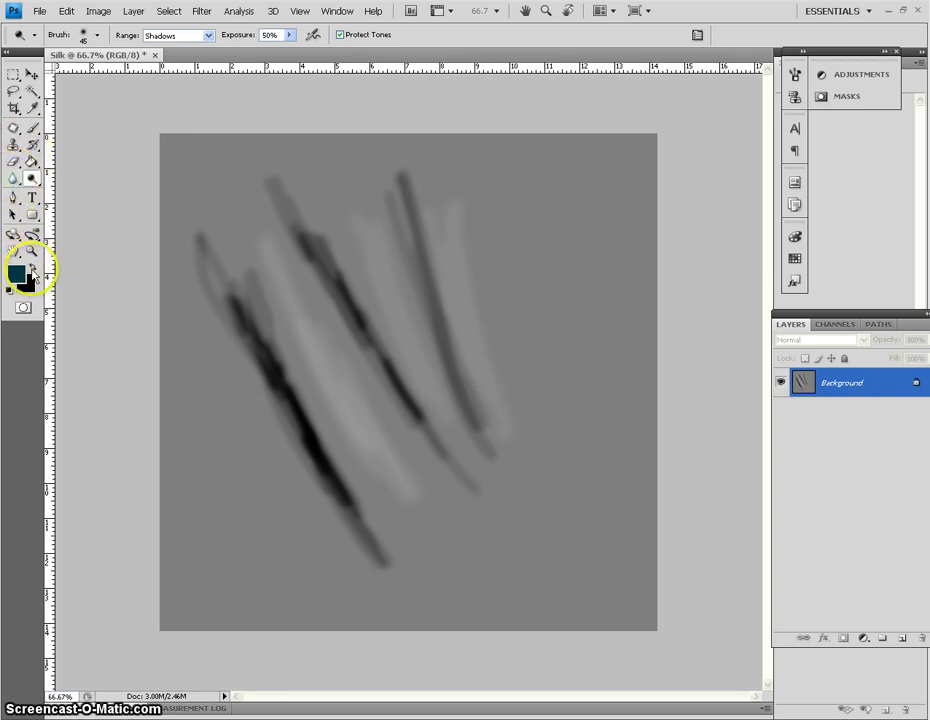
Step: Smudge the upper part of the leftmost dark streak using the Smudge tool with a 71 px brush
{"action": "left_click", "coordinate": [16, 180]}
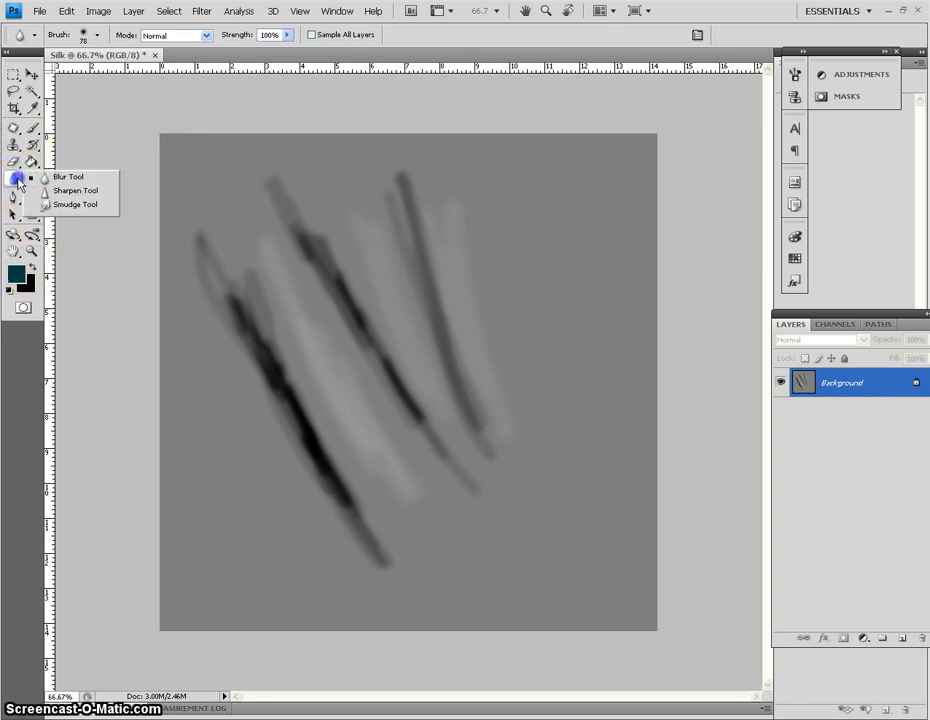
{"action": "left_click", "coordinate": [45, 204]}
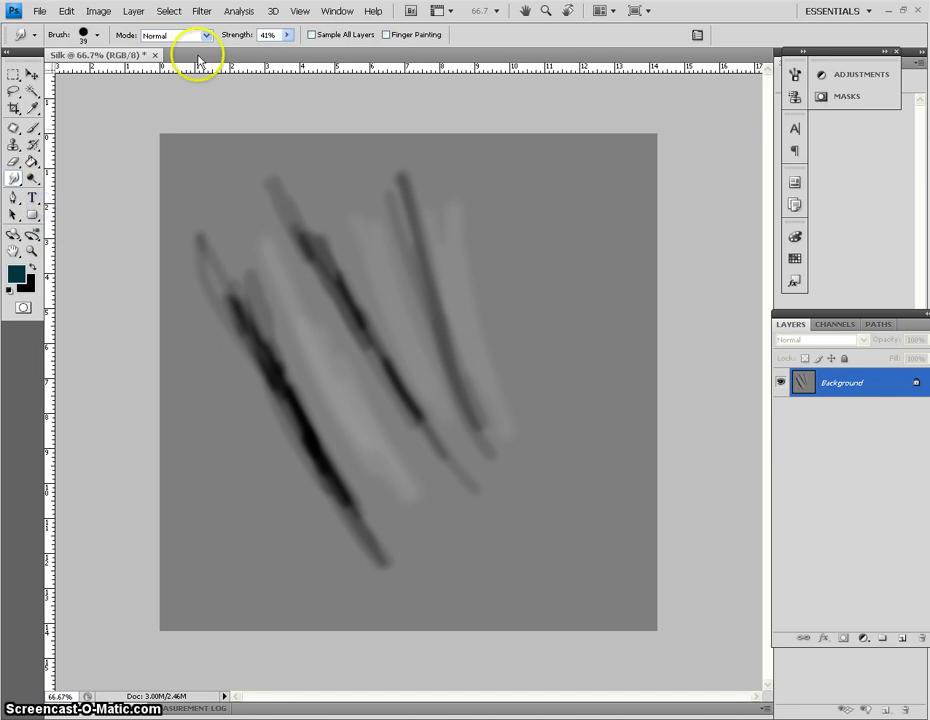
{"action": "left_click", "coordinate": [83, 35]}
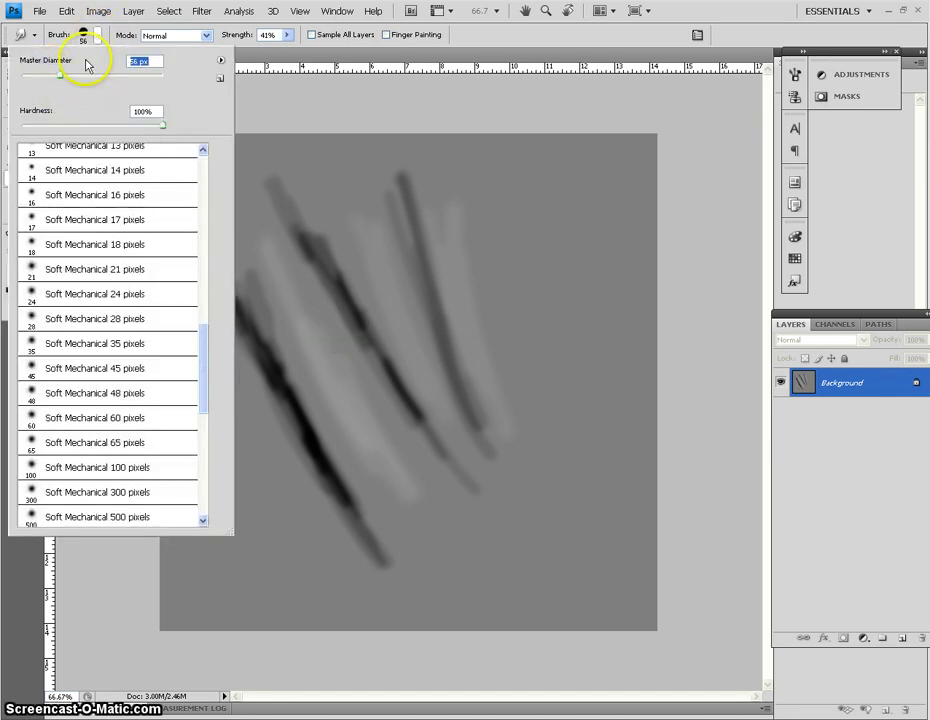
{"action": "left_click_drag", "start_coordinate": [62, 76], "coordinate": [70, 76]}
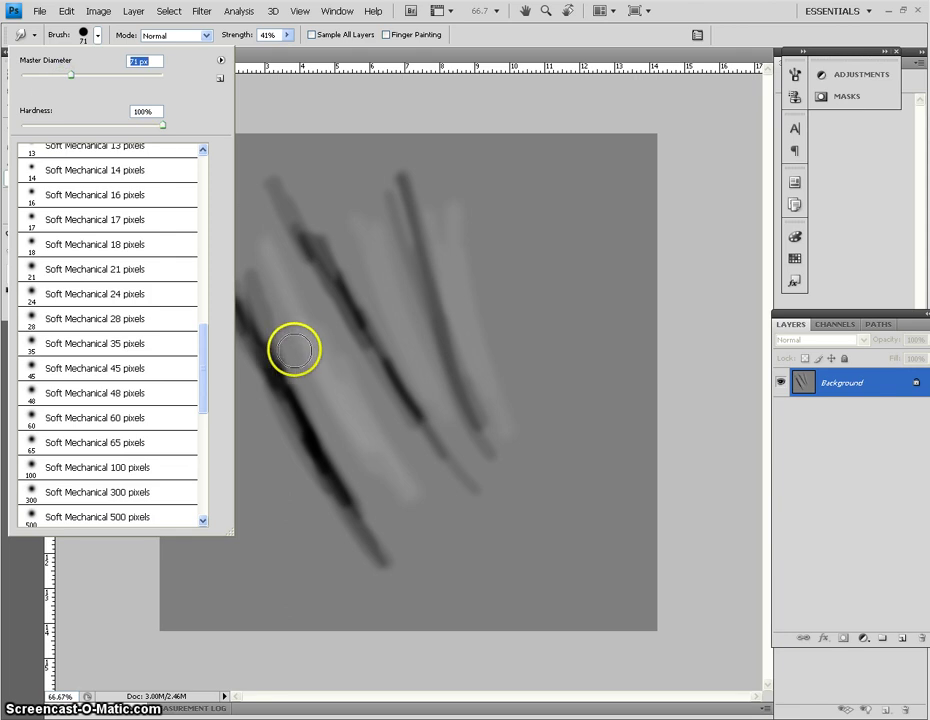
{"action": "left_click", "coordinate": [286, 351]}
{"action": "mouse_move", "coordinate": [286, 351]}
{"action": "left_mouse_down"}
{"action": "mouse_move", "coordinate": [255, 283]}
{"action": "mouse_move", "coordinate": [293, 369]}
{"action": "mouse_move", "coordinate": [258, 308]}
{"action": "mouse_move", "coordinate": [272, 342]}
{"action": "left_mouse_up"}
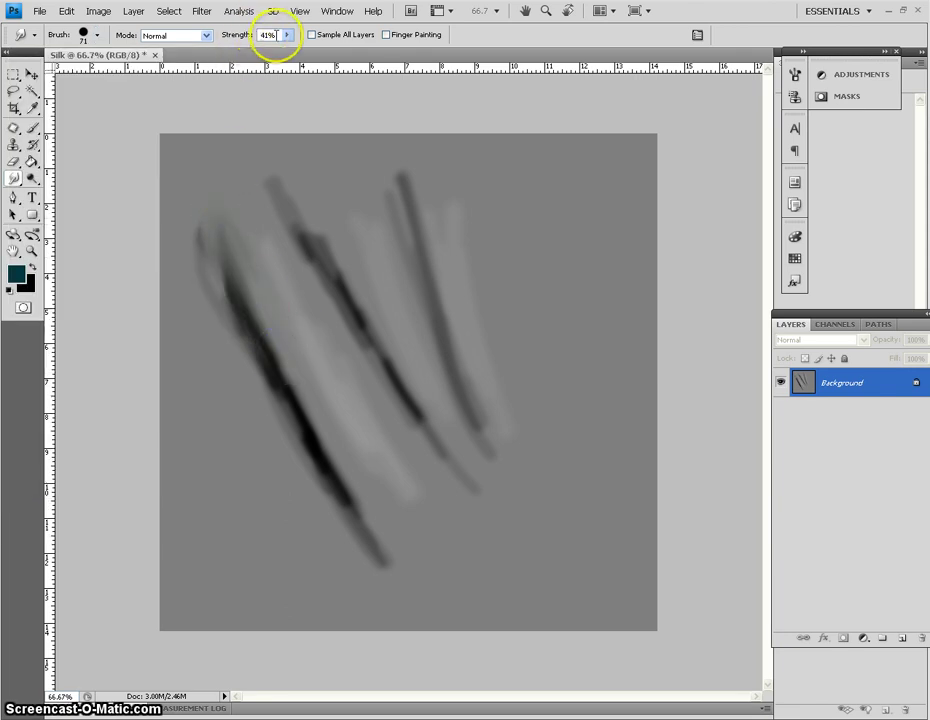
Step: Set the Smudge strength to 64% and smudge the upper half of the leftmost dark streak toward its upper end
{"action": "left_click", "coordinate": [287, 35]}
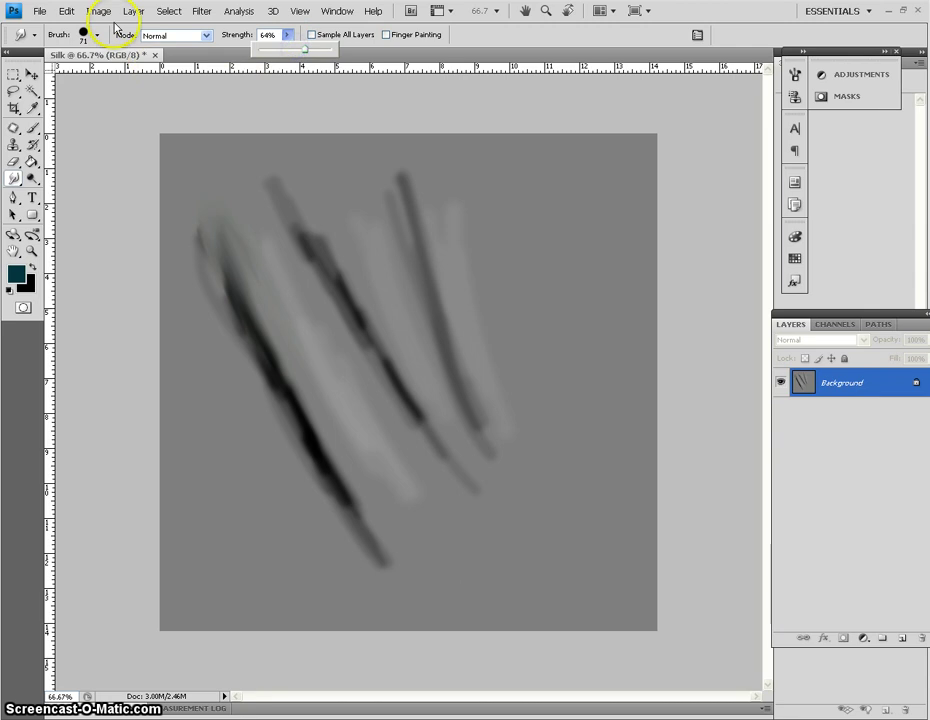
{"action": "left_click_drag", "start_coordinate": [287, 378], "coordinate": [208, 222]}
Step: Set the Smudge strength to 52% and the brush hardness to 19%
{"action": "left_click", "coordinate": [287, 36]}
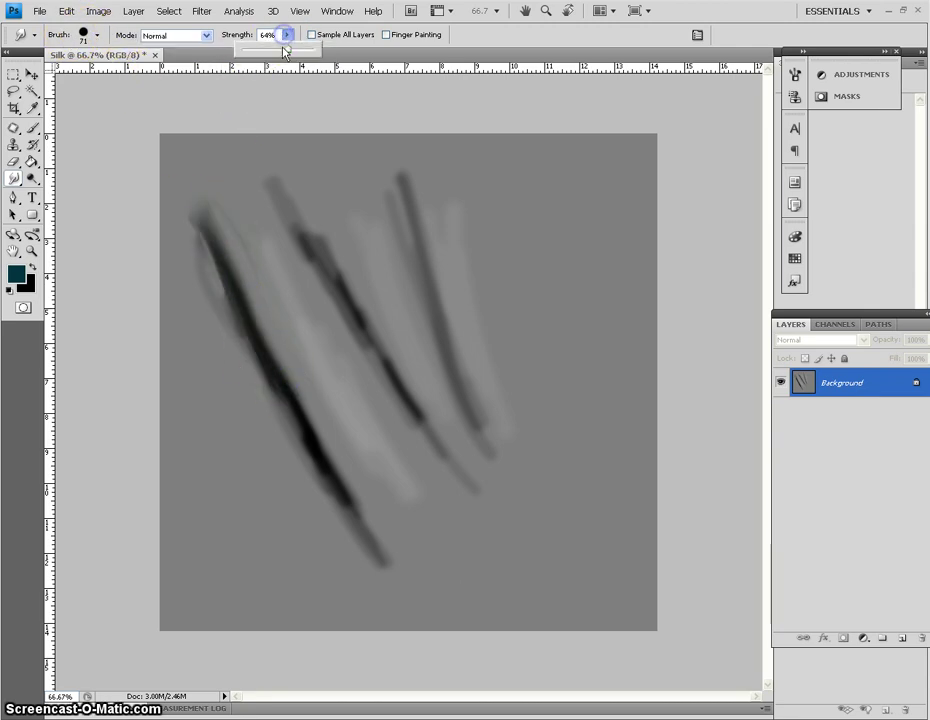
{"action": "left_click", "coordinate": [233, 224]}
{"action": "left_click", "coordinate": [83, 33]}
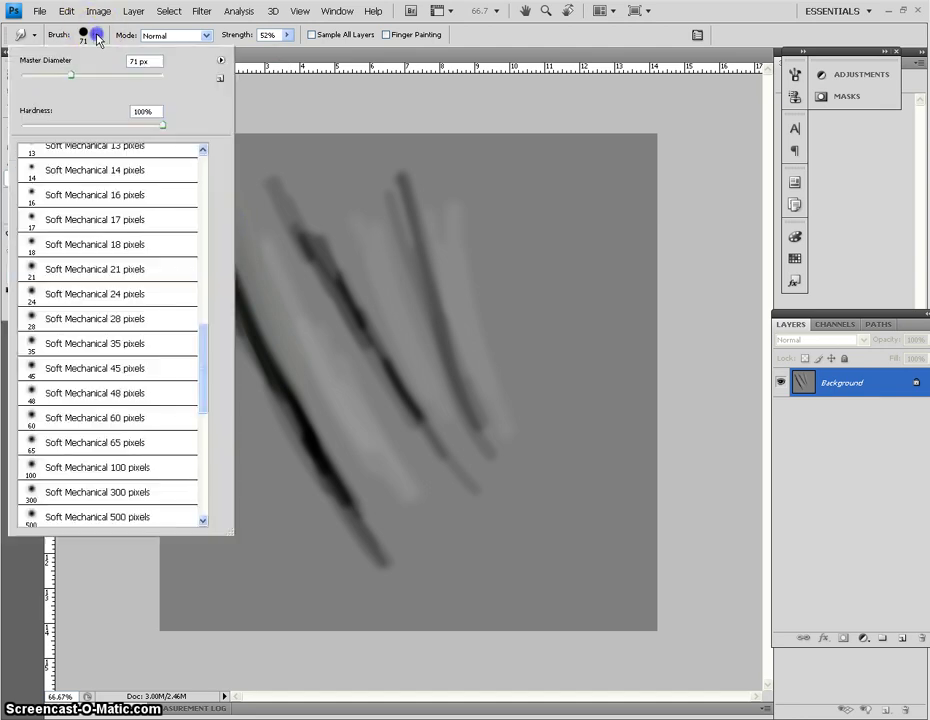
{"action": "left_click_drag", "start_coordinate": [162, 125], "coordinate": [157, 127]}
{"action": "left_click_drag", "start_coordinate": [57, 125], "coordinate": [55, 115]}
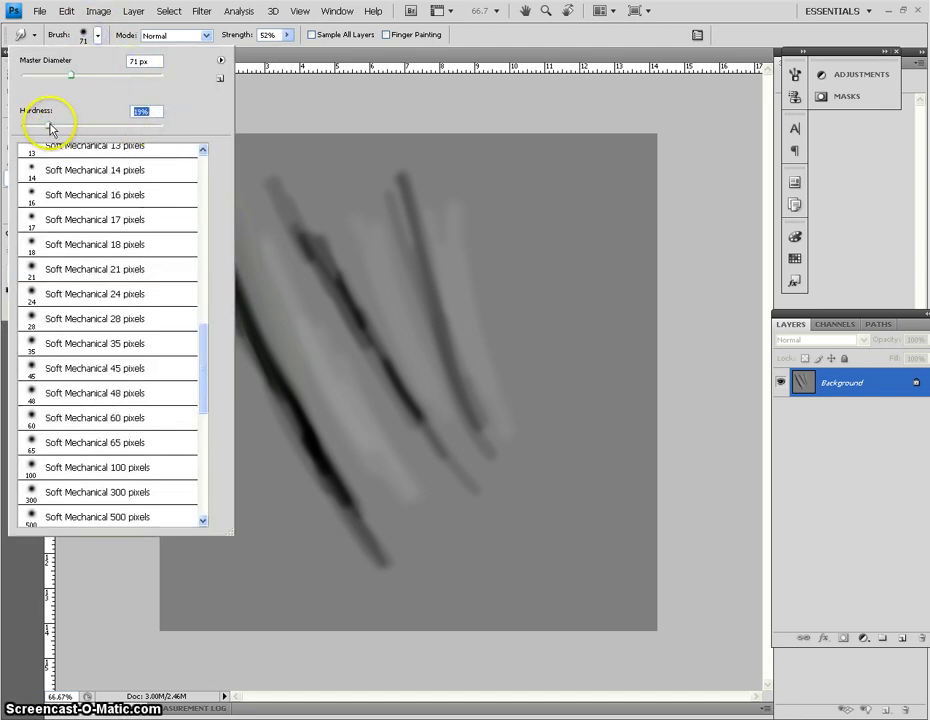
{"action": "left_click", "coordinate": [300, 350]}
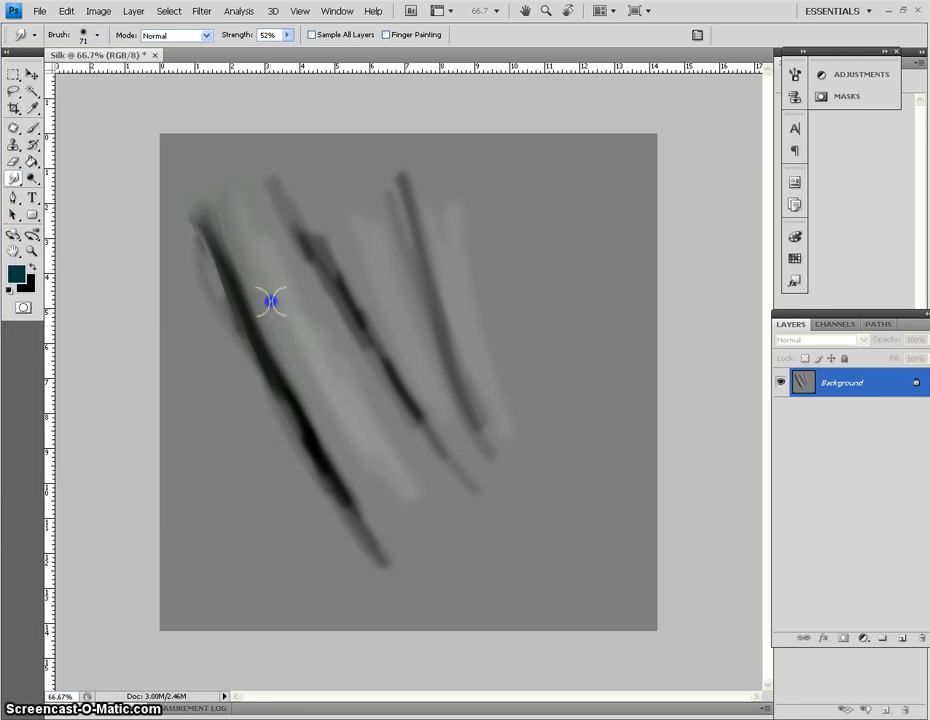
Step: Smudge the leftmost dark streak downward along its left edge to blend it into the gray
{"action": "left_click_drag", "start_coordinate": [221, 278], "coordinate": [290, 442]}
{"action": "left_click_drag", "start_coordinate": [199, 253], "coordinate": [290, 426]}
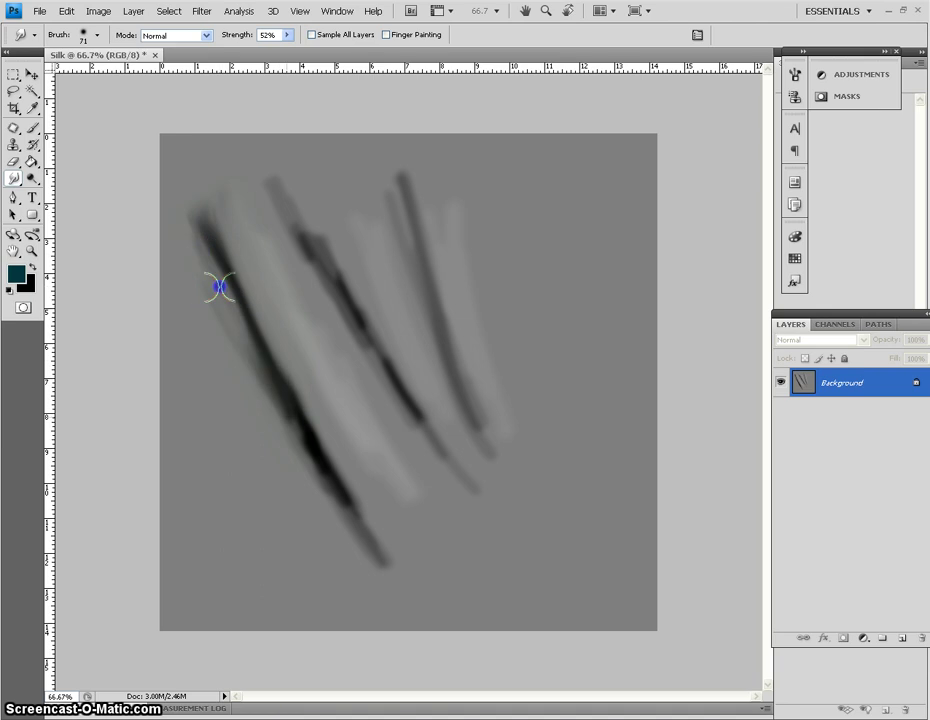
{"action": "left_click_drag", "start_coordinate": [220, 287], "coordinate": [326, 490]}
{"action": "left_click_drag", "start_coordinate": [246, 350], "coordinate": [344, 506]}
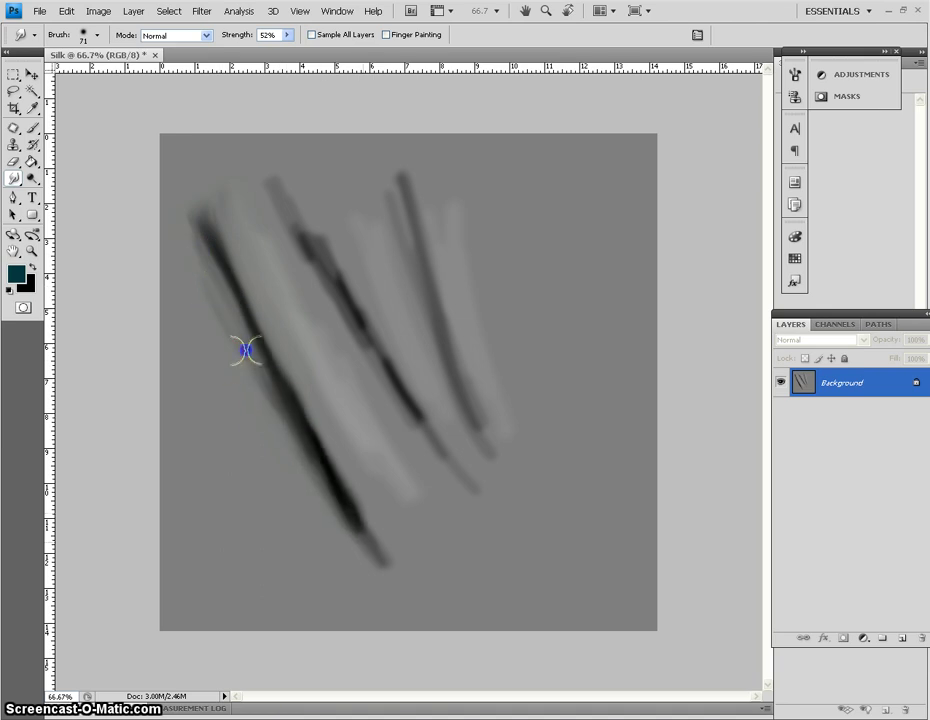
{"action": "left_click", "coordinate": [245, 284]}
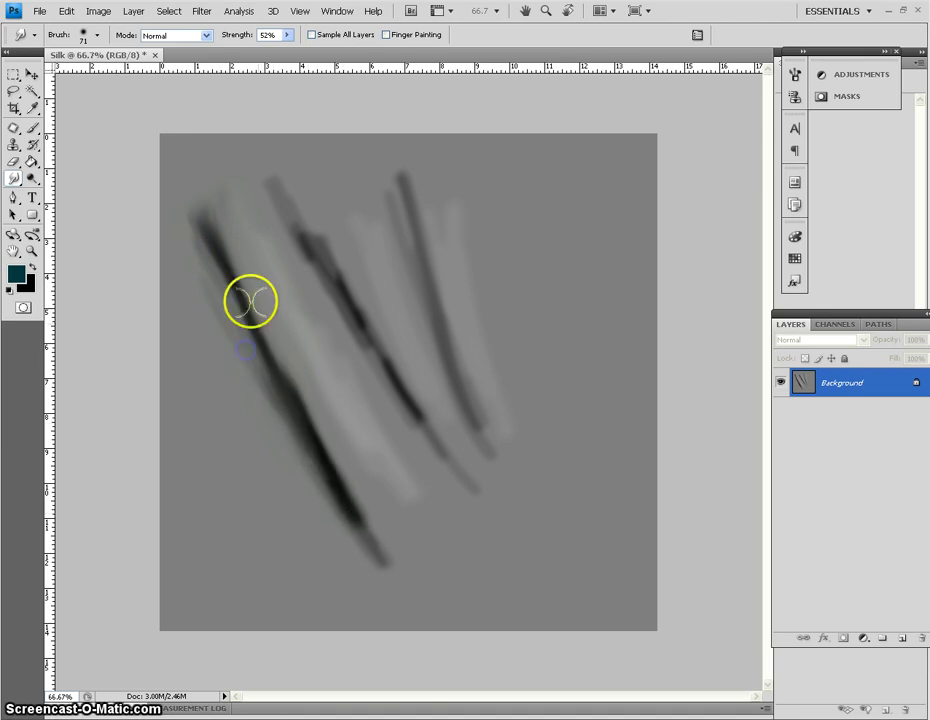
{"action": "left_click_drag", "start_coordinate": [229, 298], "coordinate": [320, 465]}
{"action": "left_click_drag", "start_coordinate": [250, 347], "coordinate": [362, 523]}
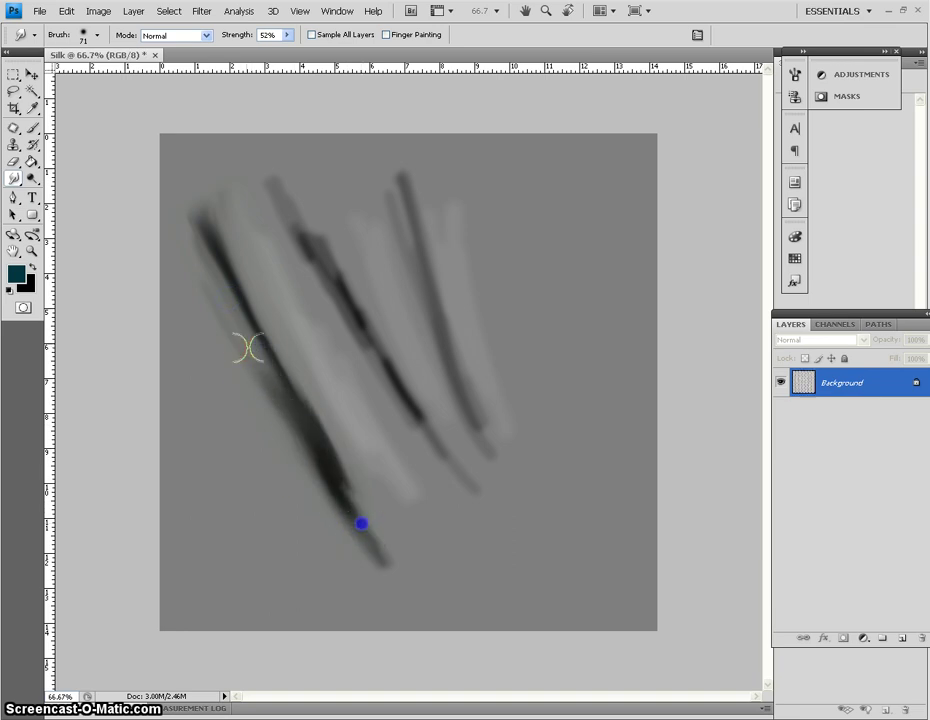
{"action": "left_click_drag", "start_coordinate": [253, 341], "coordinate": [359, 501]}
Step: Smooth the leftmost dark streak with Smudge strokes back and forth between its upper and lower ends
{"action": "left_click_drag", "start_coordinate": [240, 287], "coordinate": [237, 275]}
{"action": "left_click", "coordinate": [296, 403]}
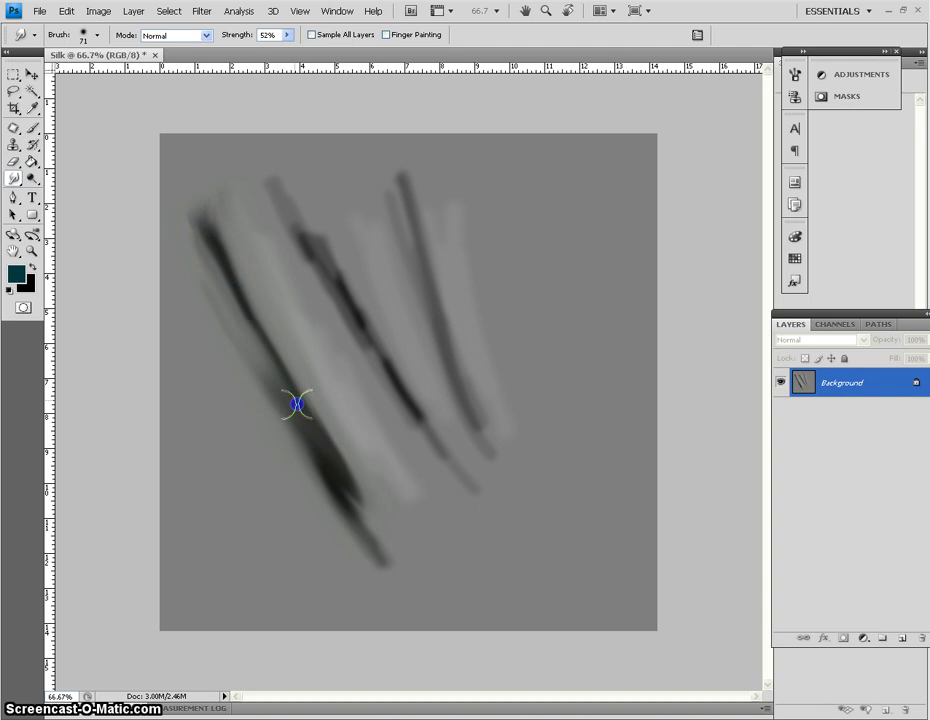
{"action": "left_click_drag", "start_coordinate": [297, 404], "coordinate": [236, 270]}
{"action": "left_click_drag", "start_coordinate": [282, 396], "coordinate": [199, 250]}
{"action": "left_click", "coordinate": [226, 305]}
{"action": "left_click_drag", "start_coordinate": [226, 306], "coordinate": [328, 468]}
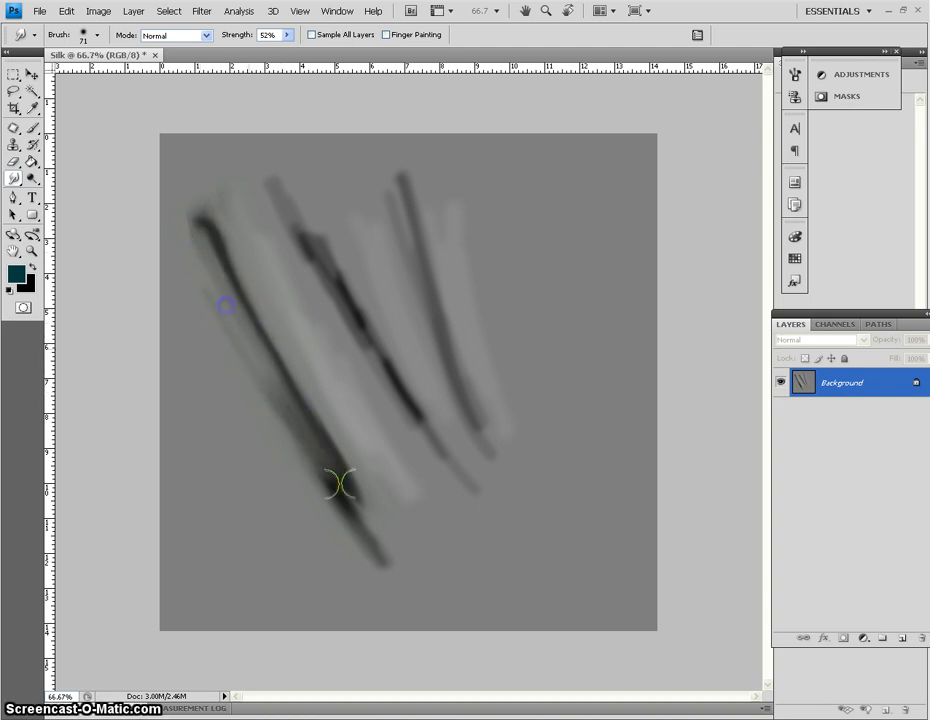
{"action": "left_click_drag", "start_coordinate": [243, 334], "coordinate": [350, 505]}
{"action": "left_click_drag", "start_coordinate": [268, 377], "coordinate": [272, 382]}
{"action": "left_click", "coordinate": [375, 560]}
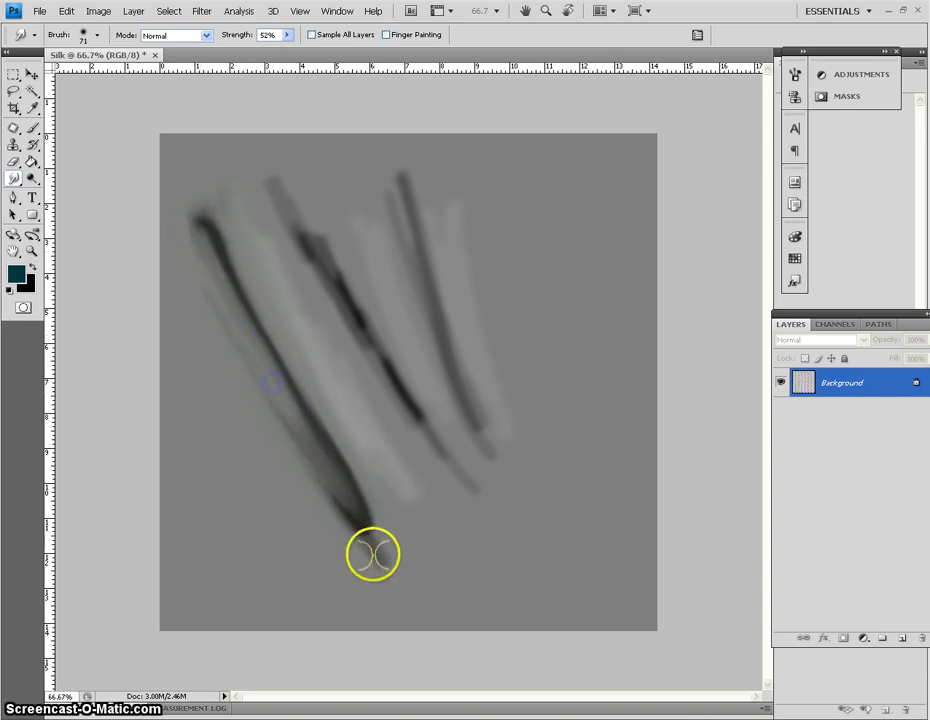
Step: Blend the leftmost dark streak into its neighbouring highlight and smudge its lower end downward into a soft tip
{"action": "left_click", "coordinate": [230, 234]}
{"action": "left_click_drag", "start_coordinate": [230, 234], "coordinate": [219, 244]}
{"action": "left_click", "coordinate": [207, 224]}
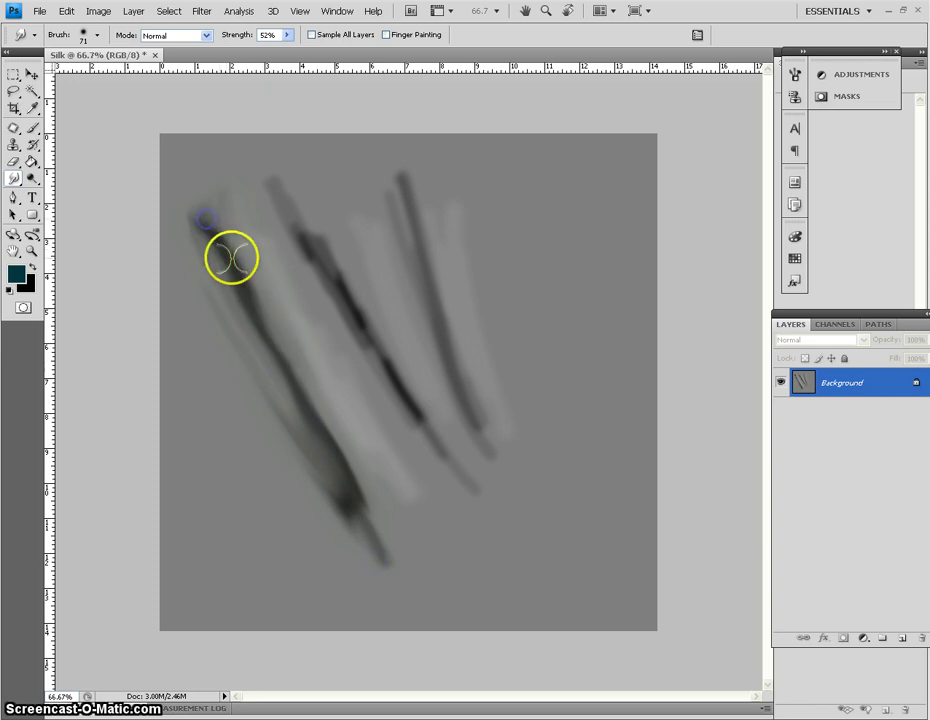
{"action": "left_click_drag", "start_coordinate": [228, 258], "coordinate": [326, 427]}
{"action": "left_click", "coordinate": [250, 296]}
{"action": "mouse_move", "coordinate": [251, 241]}
{"action": "left_mouse_down"}
{"action": "mouse_move", "coordinate": [307, 266]}
{"action": "mouse_move", "coordinate": [282, 235]}
{"action": "left_mouse_up"}
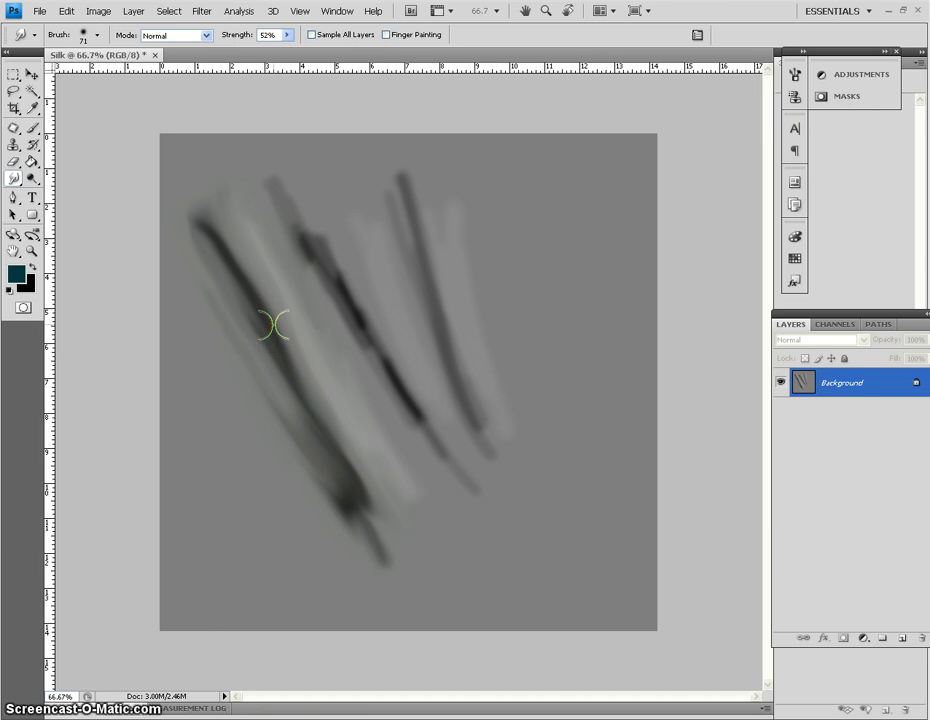
{"action": "left_click", "coordinate": [313, 391]}
{"action": "mouse_move", "coordinate": [313, 390]}
{"action": "left_mouse_down"}
{"action": "mouse_move", "coordinate": [376, 544]}
{"action": "mouse_move", "coordinate": [291, 388]}
{"action": "mouse_move", "coordinate": [374, 544]}
{"action": "left_mouse_up"}
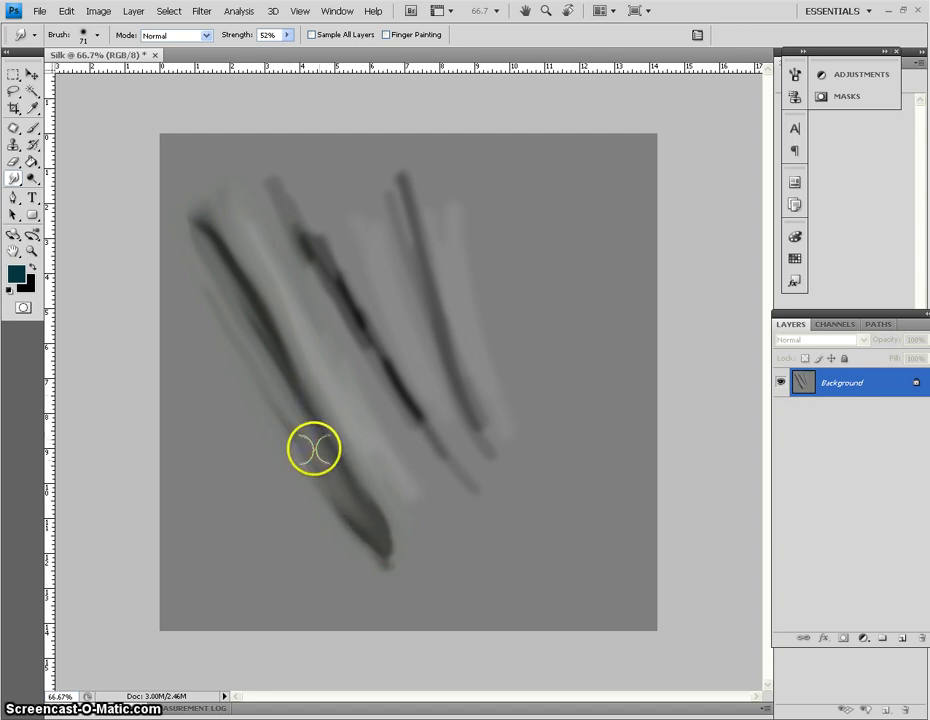
{"action": "left_click_drag", "start_coordinate": [277, 254], "coordinate": [245, 254]}
{"action": "left_click_drag", "start_coordinate": [318, 385], "coordinate": [267, 325]}
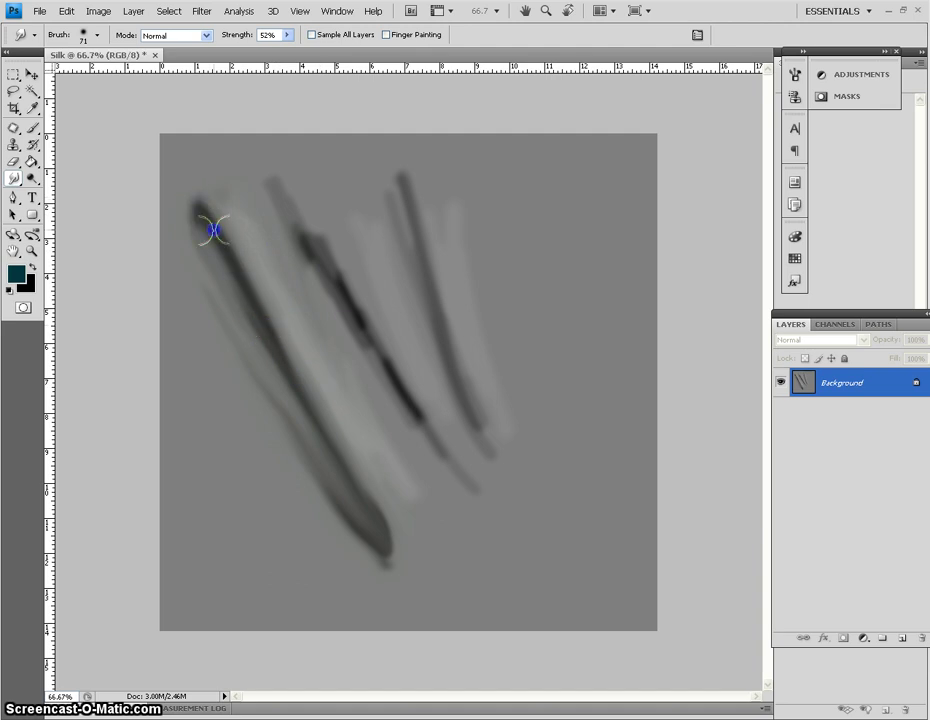
Step: Smudge the leftmost dark streak and its adjacent highlight up to the canvas's top-left corner
{"action": "mouse_move", "coordinate": [214, 230]}
{"action": "left_mouse_down"}
{"action": "mouse_move", "coordinate": [186, 181]}
{"action": "mouse_move", "coordinate": [195, 165]}
{"action": "mouse_move", "coordinate": [227, 219]}
{"action": "left_mouse_up"}
{"action": "mouse_move", "coordinate": [226, 210]}
{"action": "left_mouse_down"}
{"action": "mouse_move", "coordinate": [259, 323]}
{"action": "mouse_move", "coordinate": [280, 355]}
{"action": "left_mouse_up"}
{"action": "left_click_drag", "start_coordinate": [280, 355], "coordinate": [185, 170]}
{"action": "left_click_drag", "start_coordinate": [208, 228], "coordinate": [172, 152]}
{"action": "left_click_drag", "start_coordinate": [191, 190], "coordinate": [166, 145]}
{"action": "left_click_drag", "start_coordinate": [196, 228], "coordinate": [172, 185]}
{"action": "left_click_drag", "start_coordinate": [208, 251], "coordinate": [162, 152]}
{"action": "mouse_move", "coordinate": [222, 221]}
{"action": "left_mouse_down"}
{"action": "mouse_move", "coordinate": [160, 114]}
{"action": "mouse_move", "coordinate": [220, 218]}
{"action": "mouse_move", "coordinate": [178, 158]}
{"action": "mouse_move", "coordinate": [179, 142]}
{"action": "left_mouse_up"}
{"action": "left_click_drag", "start_coordinate": [291, 346], "coordinate": [291, 346]}
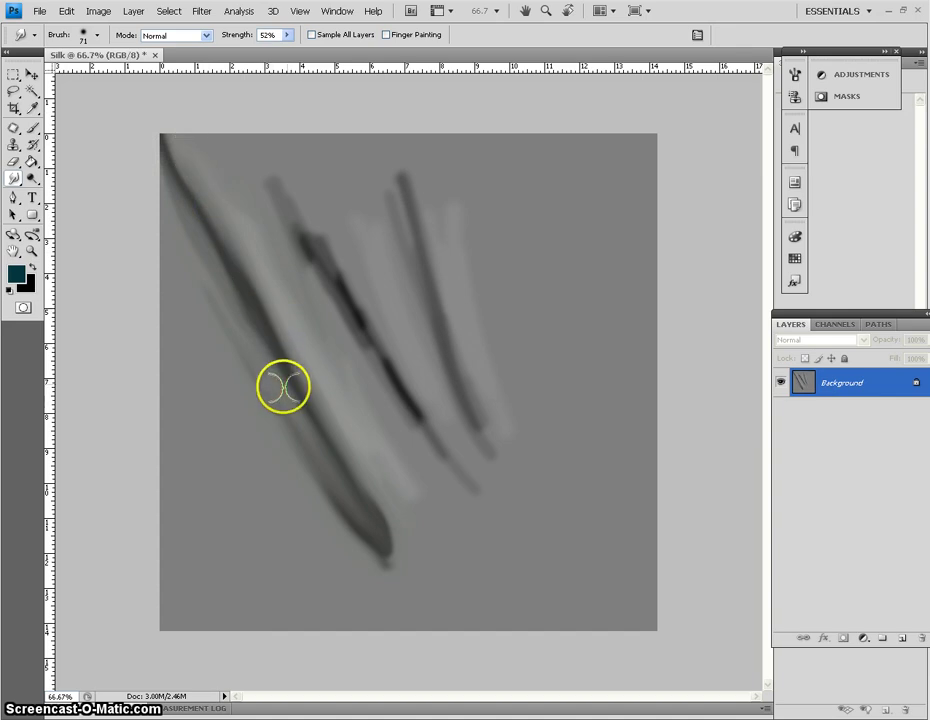
{"action": "left_click_drag", "start_coordinate": [282, 387], "coordinate": [178, 168]}
{"action": "left_click_drag", "start_coordinate": [241, 284], "coordinate": [165, 140]}
{"action": "left_click_drag", "start_coordinate": [201, 225], "coordinate": [151, 115]}
{"action": "left_click_drag", "start_coordinate": [272, 295], "coordinate": [185, 108]}
Step: Smudge the upper end of the second dark streak up to the canvas's top edge
{"action": "left_click_drag", "start_coordinate": [258, 147], "coordinate": [250, 133]}
{"action": "left_click_drag", "start_coordinate": [334, 301], "coordinate": [265, 165]}
{"action": "left_click_drag", "start_coordinate": [339, 353], "coordinate": [247, 137]}
{"action": "left_click_drag", "start_coordinate": [256, 207], "coordinate": [256, 207]}
{"action": "left_click_drag", "start_coordinate": [230, 162], "coordinate": [226, 156]}
Step: Extend the lower end of the leftmost dark streak down toward the bottom edge and soften its left side with Smudge
{"action": "left_click_drag", "start_coordinate": [332, 421], "coordinate": [407, 560]}
{"action": "left_click_drag", "start_coordinate": [347, 447], "coordinate": [347, 447]}
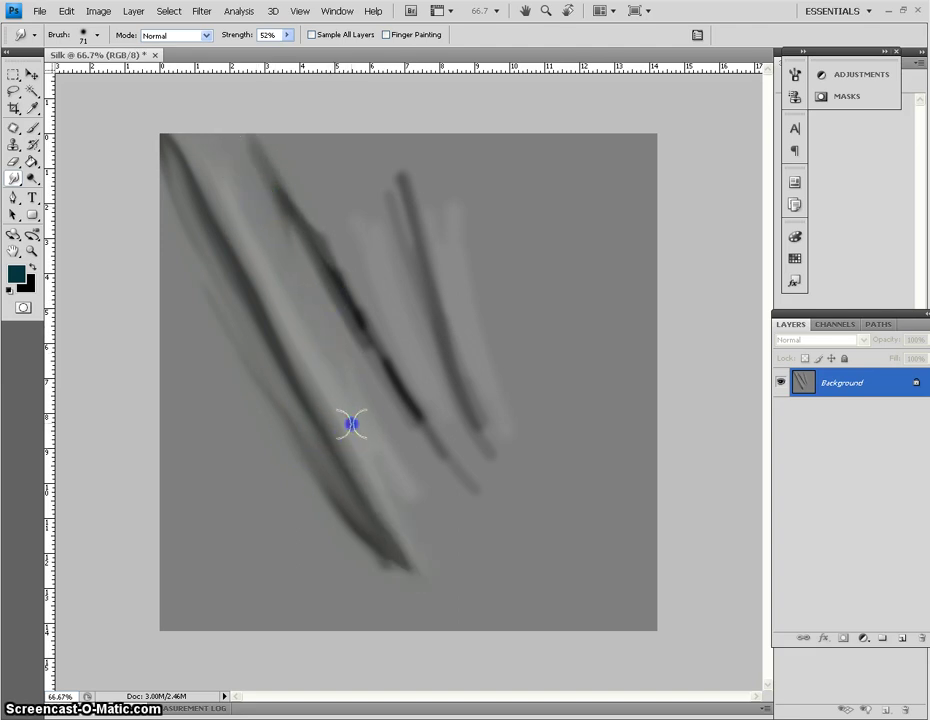
{"action": "left_click", "coordinate": [360, 501]}
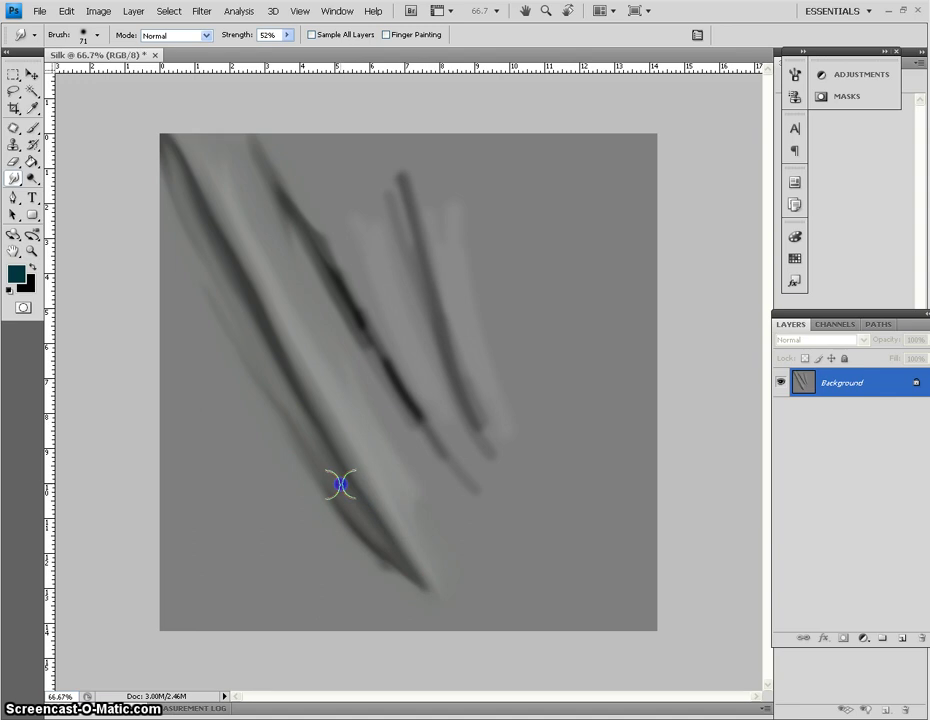
{"action": "left_click", "coordinate": [415, 596]}
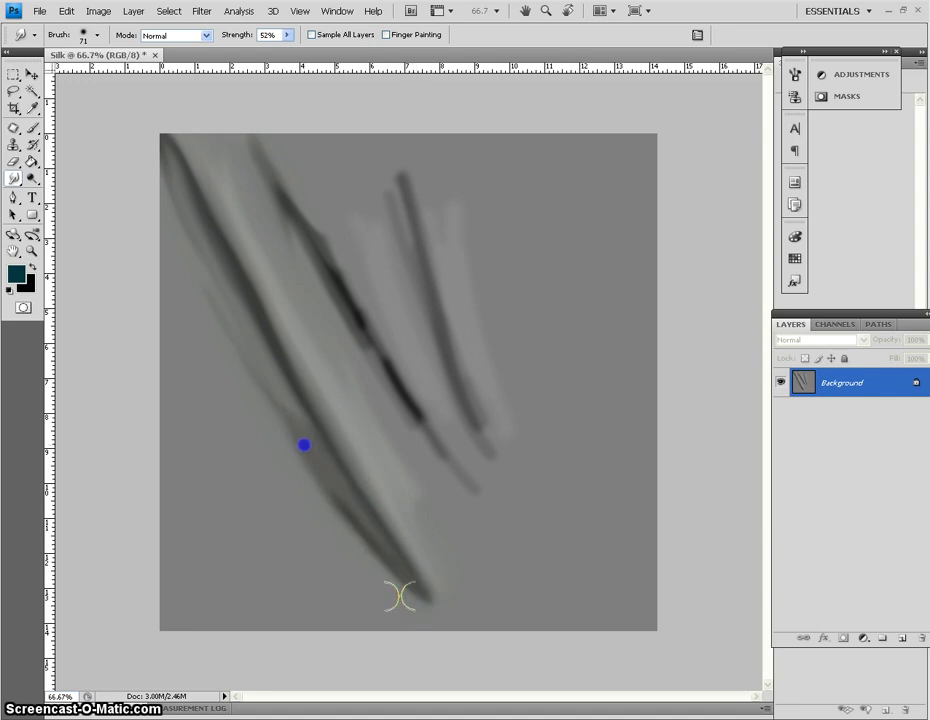
{"action": "left_click", "coordinate": [280, 391]}
{"action": "left_click_drag", "start_coordinate": [280, 391], "coordinate": [401, 592]}
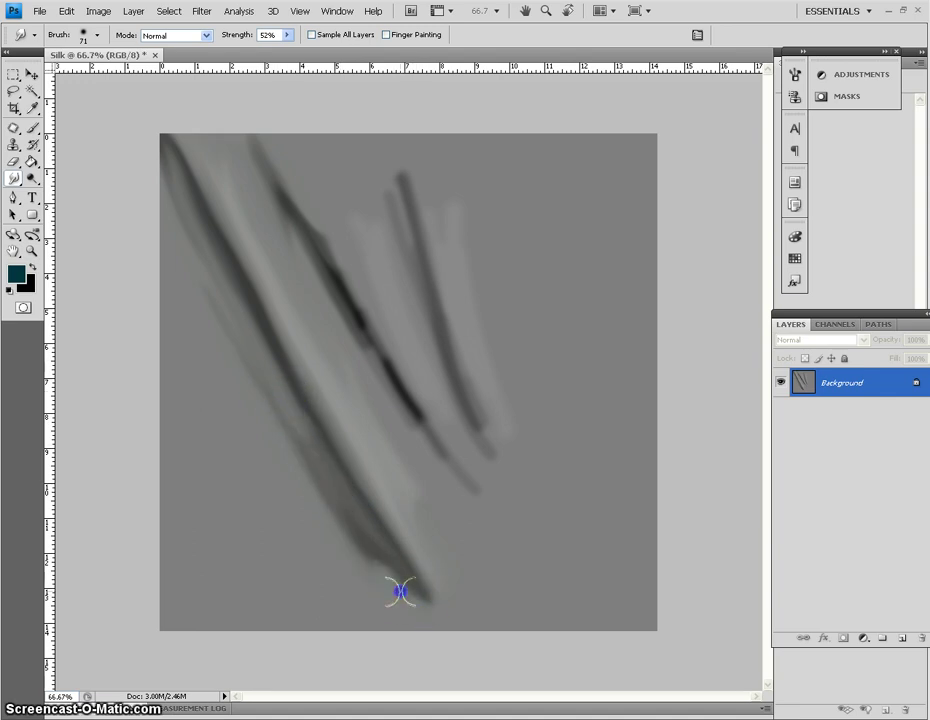
{"action": "left_click", "coordinate": [308, 430]}
{"action": "left_click_drag", "start_coordinate": [308, 426], "coordinate": [413, 608]}
{"action": "mouse_move", "coordinate": [394, 528]}
{"action": "left_mouse_down"}
{"action": "mouse_move", "coordinate": [355, 530]}
{"action": "mouse_move", "coordinate": [332, 457]}
{"action": "mouse_move", "coordinate": [288, 386]}
{"action": "left_mouse_up"}
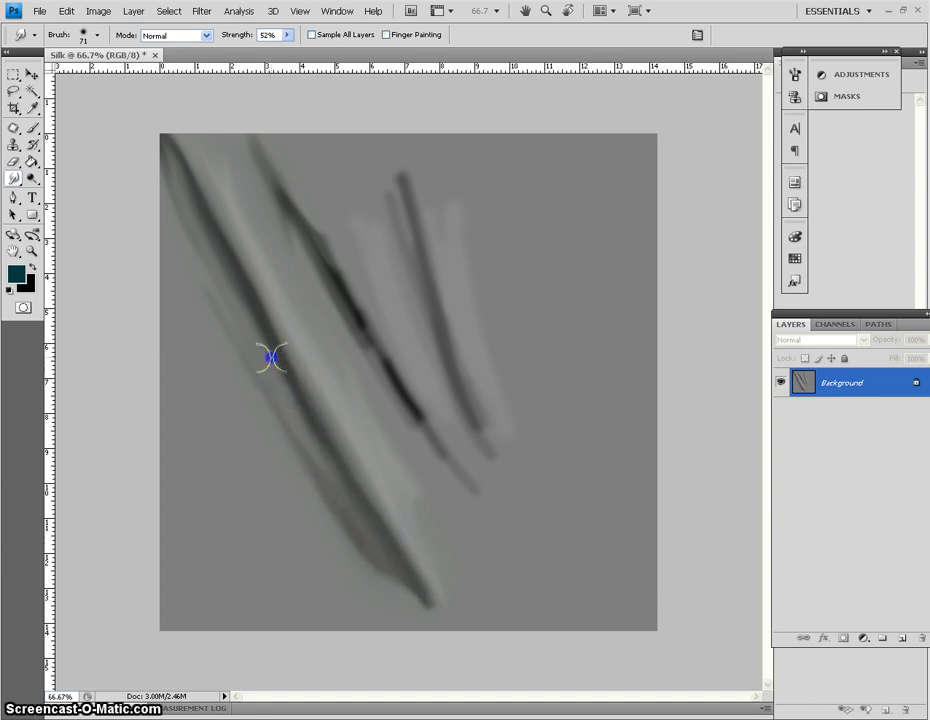
{"action": "left_click", "coordinate": [283, 399]}
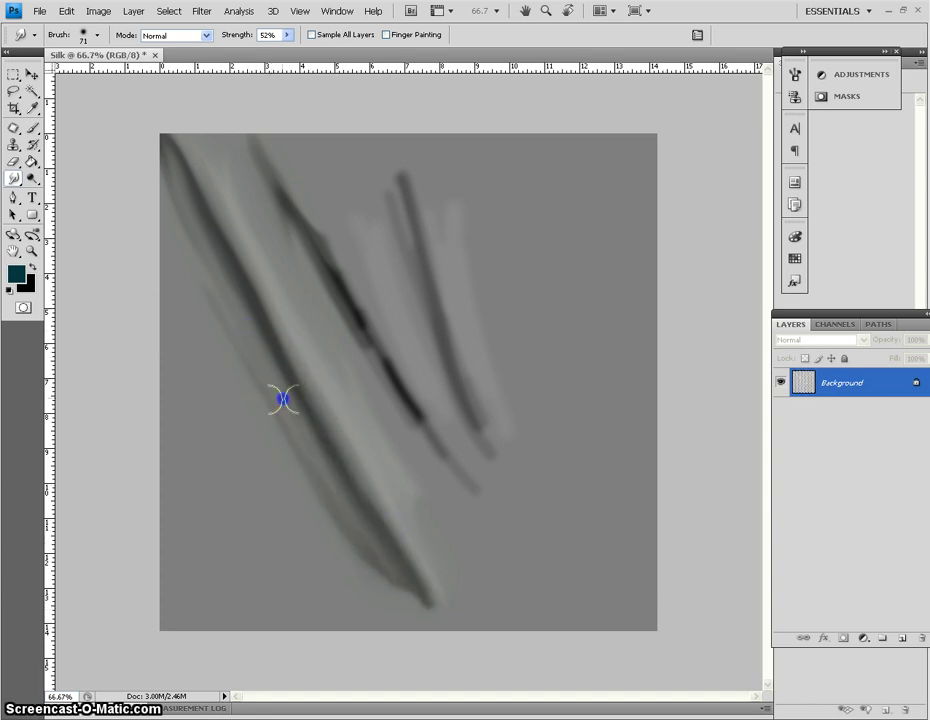
{"action": "left_click_drag", "start_coordinate": [283, 399], "coordinate": [290, 421]}
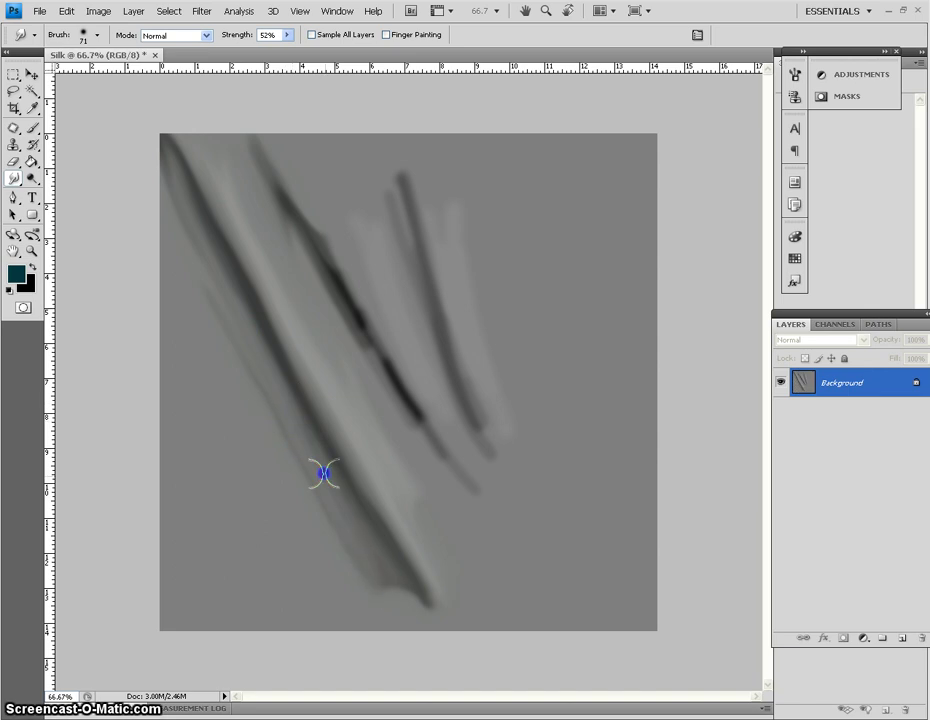
Step: Smooth the upper half of the second dark streak with Smudge and widen its end at the canvas's top edge
{"action": "left_click", "coordinate": [380, 374]}
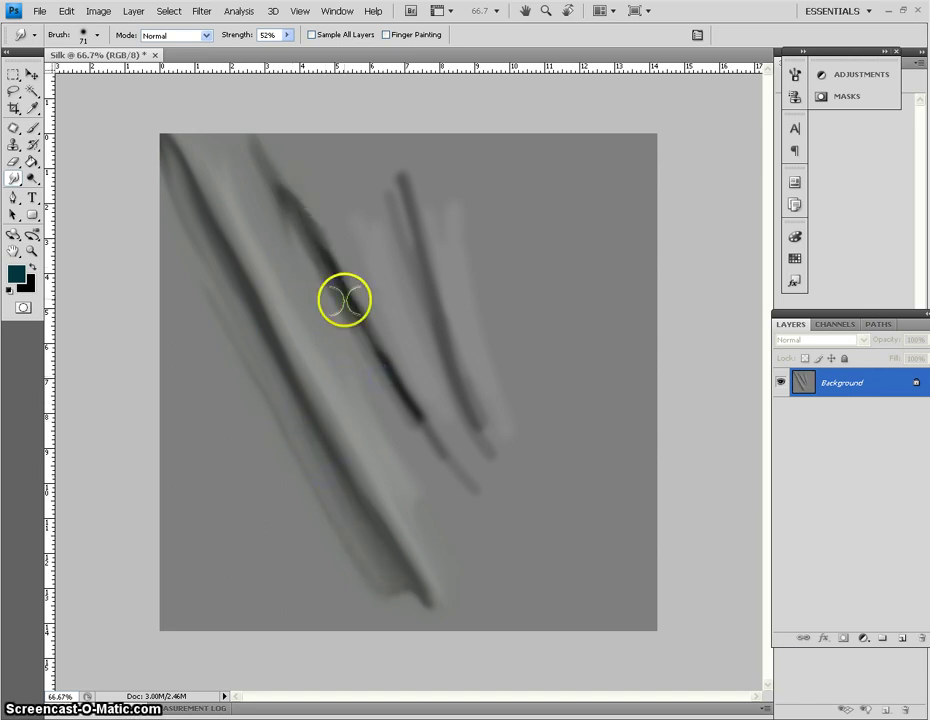
{"action": "mouse_move", "coordinate": [344, 298]}
{"action": "left_mouse_down"}
{"action": "mouse_move", "coordinate": [278, 160]}
{"action": "mouse_move", "coordinate": [284, 193]}
{"action": "mouse_move", "coordinate": [374, 354]}
{"action": "left_mouse_up"}
{"action": "left_click", "coordinate": [271, 163]}
{"action": "left_click_drag", "start_coordinate": [281, 160], "coordinate": [370, 336]}
{"action": "mouse_move", "coordinate": [284, 162]}
{"action": "left_mouse_down"}
{"action": "mouse_move", "coordinate": [357, 305]}
{"action": "mouse_move", "coordinate": [257, 131]}
{"action": "left_mouse_up"}
{"action": "left_click_drag", "start_coordinate": [295, 201], "coordinate": [254, 139]}
{"action": "mouse_move", "coordinate": [278, 185]}
{"action": "left_mouse_down"}
{"action": "mouse_move", "coordinate": [260, 112]}
{"action": "mouse_move", "coordinate": [397, 318]}
{"action": "left_mouse_up"}
Step: Smudge the highlights between the second and third dark streaks to blend them together
{"action": "left_click", "coordinate": [388, 245]}
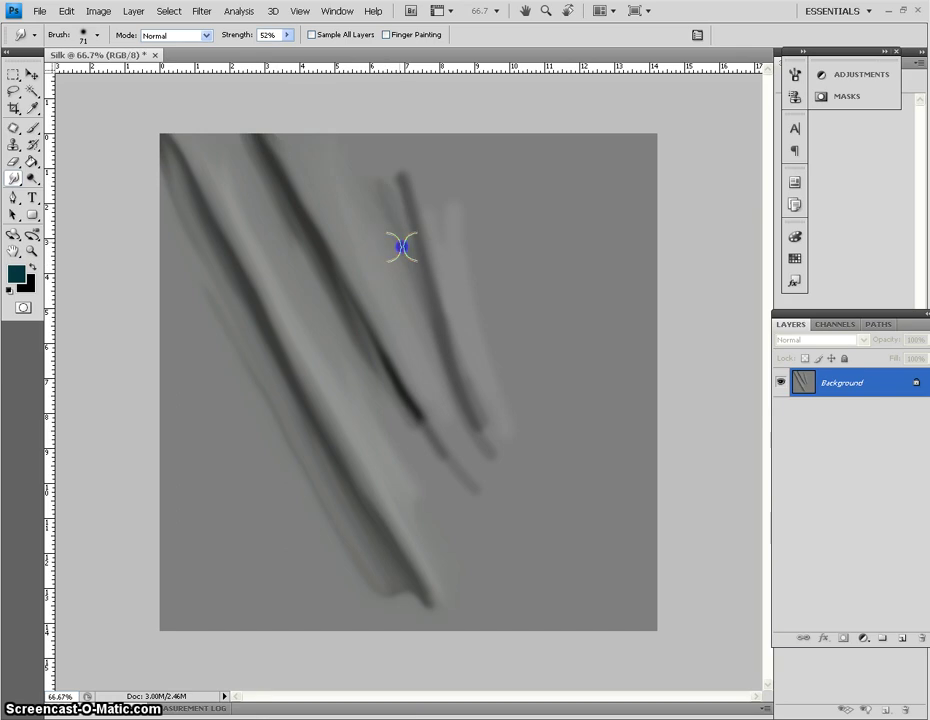
{"action": "left_click_drag", "start_coordinate": [393, 228], "coordinate": [380, 199]}
{"action": "left_click_drag", "start_coordinate": [386, 261], "coordinate": [405, 374]}
{"action": "mouse_move", "coordinate": [369, 326]}
{"action": "left_mouse_down"}
{"action": "mouse_move", "coordinate": [415, 393]}
{"action": "mouse_move", "coordinate": [396, 369]}
{"action": "mouse_move", "coordinate": [397, 385]}
{"action": "left_mouse_up"}
Step: Extend the lower end of the second dark streak downward and smooth its middle into a continuous fold with Smudge
{"action": "left_click_drag", "start_coordinate": [426, 430], "coordinate": [492, 562]}
{"action": "left_click_drag", "start_coordinate": [446, 446], "coordinate": [513, 575]}
{"action": "left_click_drag", "start_coordinate": [383, 318], "coordinate": [374, 367]}
{"action": "left_click_drag", "start_coordinate": [307, 235], "coordinate": [299, 230]}
{"action": "mouse_move", "coordinate": [264, 169]}
{"action": "left_mouse_down"}
{"action": "mouse_move", "coordinate": [388, 349]}
{"action": "mouse_move", "coordinate": [378, 364]}
{"action": "left_mouse_up"}
{"action": "left_click", "coordinate": [372, 308]}
{"action": "left_click", "coordinate": [359, 286]}
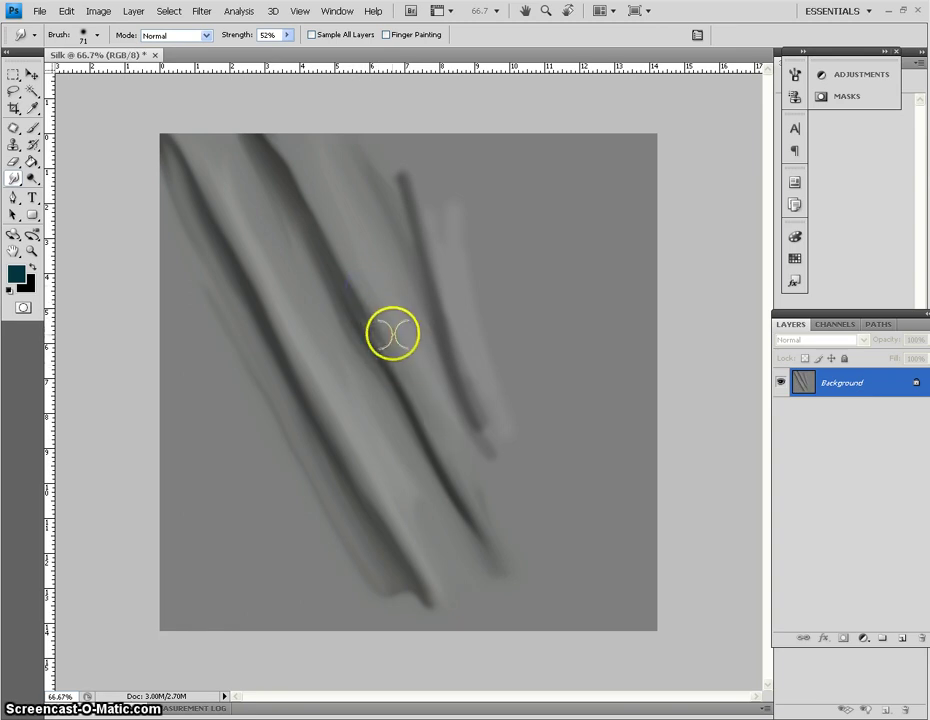
Step: Smudge the third dark streak along its length, extend it to the canvas's top edge and blend its outer highlight
{"action": "left_click", "coordinate": [434, 355]}
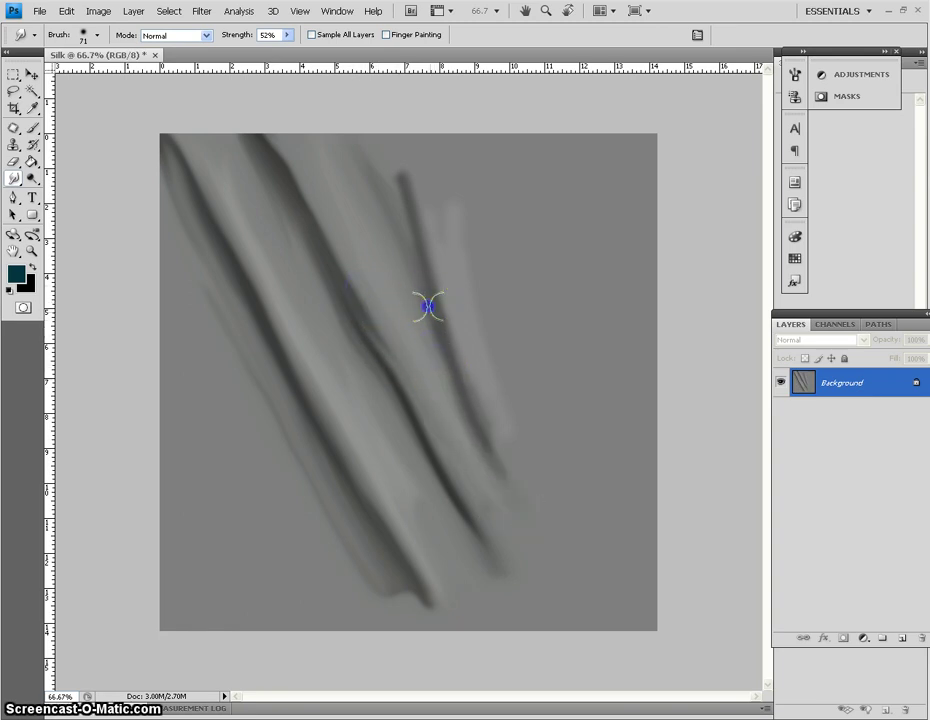
{"action": "mouse_move", "coordinate": [433, 263]}
{"action": "left_mouse_down"}
{"action": "mouse_move", "coordinate": [372, 116]}
{"action": "mouse_move", "coordinate": [465, 322]}
{"action": "left_mouse_up"}
{"action": "mouse_move", "coordinate": [408, 190]}
{"action": "left_mouse_down"}
{"action": "mouse_move", "coordinate": [419, 236]}
{"action": "mouse_move", "coordinate": [376, 139]}
{"action": "mouse_move", "coordinate": [417, 236]}
{"action": "left_mouse_up"}
{"action": "mouse_move", "coordinate": [411, 228]}
{"action": "left_mouse_down"}
{"action": "mouse_move", "coordinate": [355, 104]}
{"action": "mouse_move", "coordinate": [393, 153]}
{"action": "left_mouse_up"}
{"action": "left_click_drag", "start_coordinate": [382, 145], "coordinate": [374, 84]}
{"action": "left_click_drag", "start_coordinate": [430, 191], "coordinate": [506, 382]}
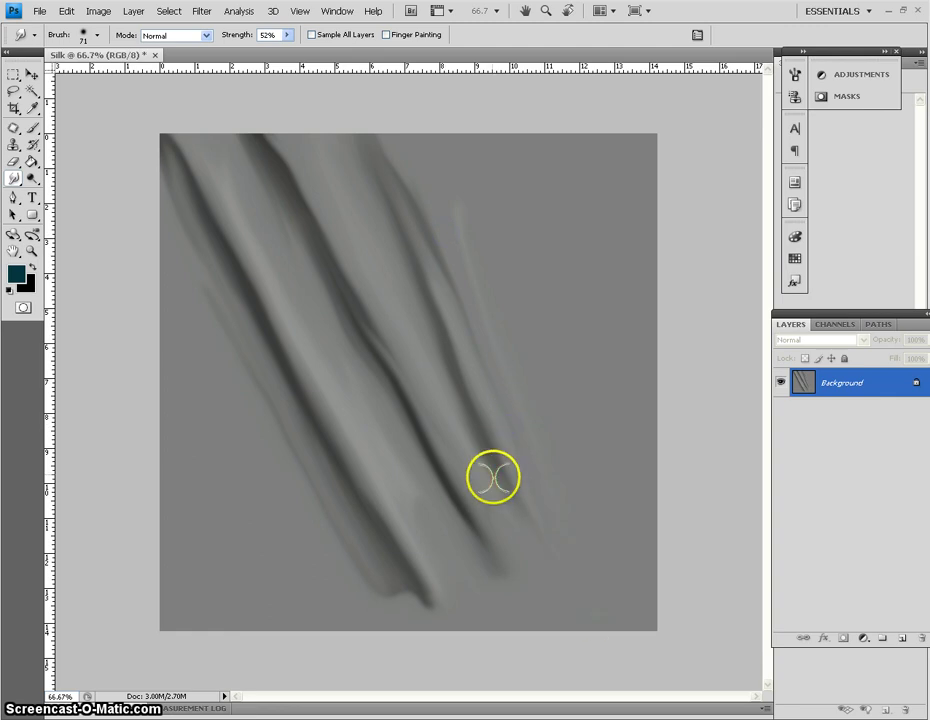
Step: Smudge the lower ends of the three dark streaks down to the canvas's bottom edge
{"action": "mouse_move", "coordinate": [494, 479]}
{"action": "left_mouse_down"}
{"action": "mouse_move", "coordinate": [560, 605]}
{"action": "mouse_move", "coordinate": [473, 469]}
{"action": "mouse_move", "coordinate": [558, 640]}
{"action": "left_mouse_up"}
{"action": "mouse_move", "coordinate": [456, 473]}
{"action": "left_mouse_down"}
{"action": "mouse_move", "coordinate": [459, 508]}
{"action": "mouse_move", "coordinate": [525, 617]}
{"action": "left_mouse_up"}
{"action": "left_click_drag", "start_coordinate": [440, 436], "coordinate": [408, 472]}
{"action": "mouse_move", "coordinate": [389, 533]}
{"action": "left_mouse_down"}
{"action": "mouse_move", "coordinate": [445, 632]}
{"action": "mouse_move", "coordinate": [413, 614]}
{"action": "mouse_move", "coordinate": [437, 667]}
{"action": "left_mouse_up"}
{"action": "left_click_drag", "start_coordinate": [359, 538], "coordinate": [374, 530]}
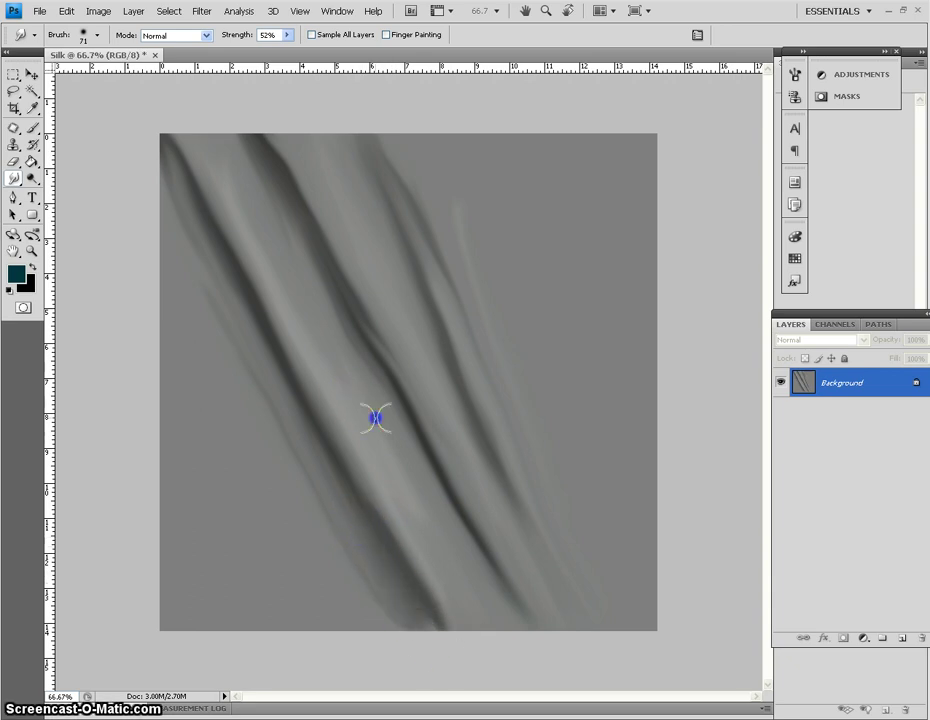
{"action": "mouse_move", "coordinate": [375, 417]}
{"action": "left_mouse_down"}
{"action": "mouse_move", "coordinate": [474, 610]}
{"action": "mouse_move", "coordinate": [383, 467]}
{"action": "left_mouse_up"}
{"action": "left_click_drag", "start_coordinate": [478, 628], "coordinate": [480, 631]}
Step: Smudge the upper ends of the two leftmost folds and their highlights off the canvas's top-left edges
{"action": "left_click_drag", "start_coordinate": [264, 237], "coordinate": [264, 238]}
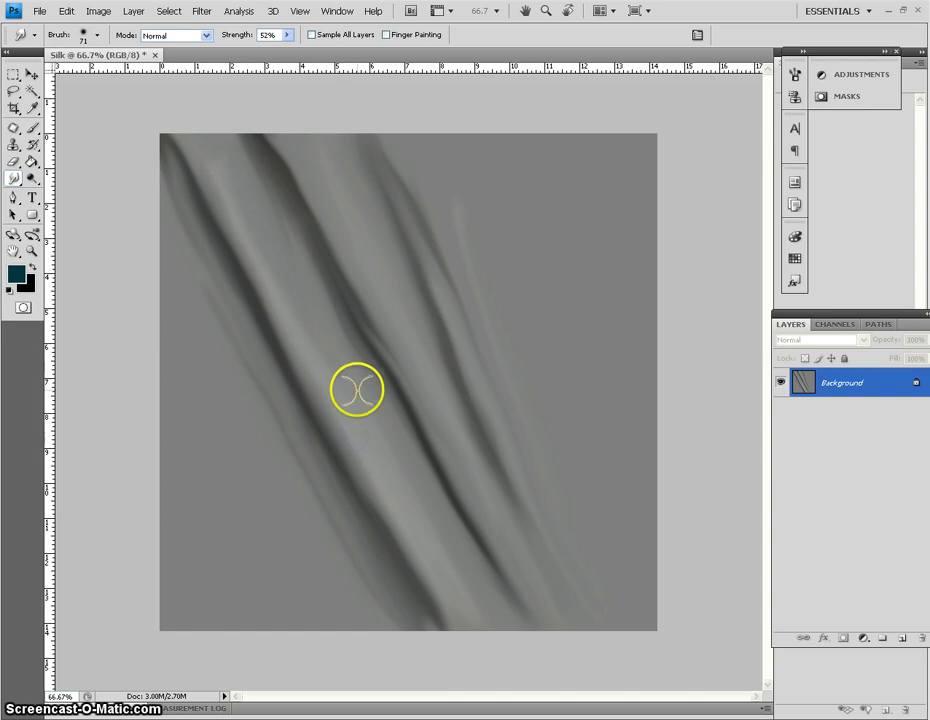
{"action": "left_click_drag", "start_coordinate": [273, 189], "coordinate": [317, 309]}
{"action": "mouse_move", "coordinate": [253, 141]}
{"action": "left_mouse_down"}
{"action": "mouse_move", "coordinate": [301, 296]}
{"action": "mouse_move", "coordinate": [296, 240]}
{"action": "mouse_move", "coordinate": [308, 265]}
{"action": "mouse_move", "coordinate": [260, 160]}
{"action": "mouse_move", "coordinate": [306, 255]}
{"action": "mouse_move", "coordinate": [253, 133]}
{"action": "mouse_move", "coordinate": [303, 242]}
{"action": "mouse_move", "coordinate": [270, 150]}
{"action": "mouse_move", "coordinate": [341, 232]}
{"action": "mouse_move", "coordinate": [248, 133]}
{"action": "mouse_move", "coordinate": [271, 179]}
{"action": "mouse_move", "coordinate": [218, 82]}
{"action": "left_mouse_up"}
{"action": "left_click_drag", "start_coordinate": [230, 176], "coordinate": [170, 83]}
{"action": "left_click_drag", "start_coordinate": [193, 220], "coordinate": [141, 105]}
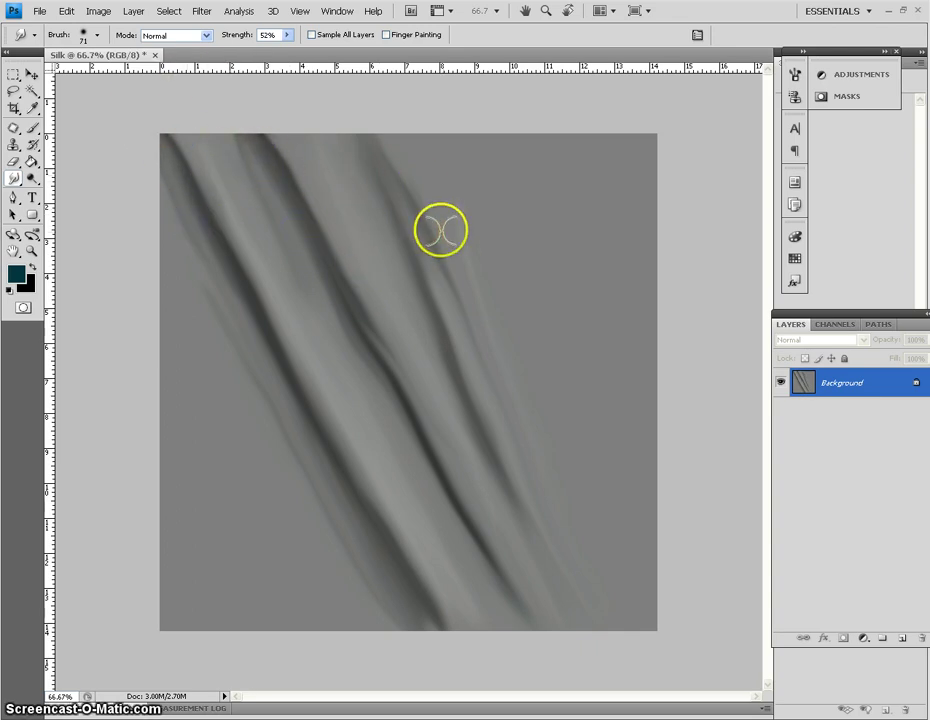
Step: Smudge the rightmost highlight up to the top edge and draw the fold ends past the bottom edge
{"action": "left_click_drag", "start_coordinate": [463, 212], "coordinate": [432, 87]}
{"action": "left_click_drag", "start_coordinate": [405, 587], "coordinate": [467, 672]}
{"action": "left_click_drag", "start_coordinate": [512, 418], "coordinate": [512, 418]}
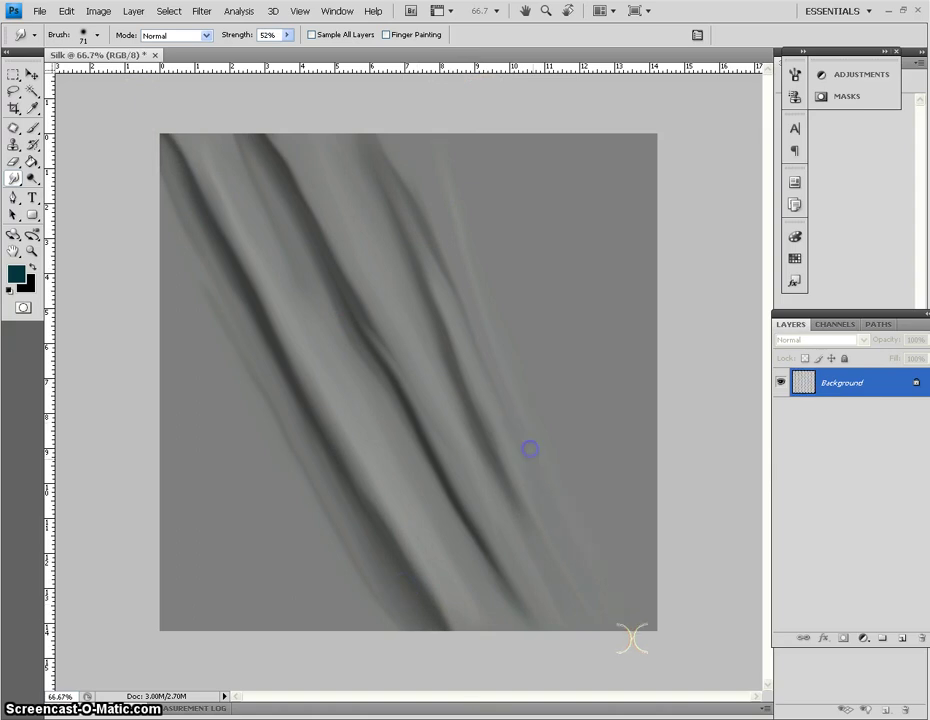
{"action": "left_click_drag", "start_coordinate": [469, 537], "coordinate": [550, 670]}
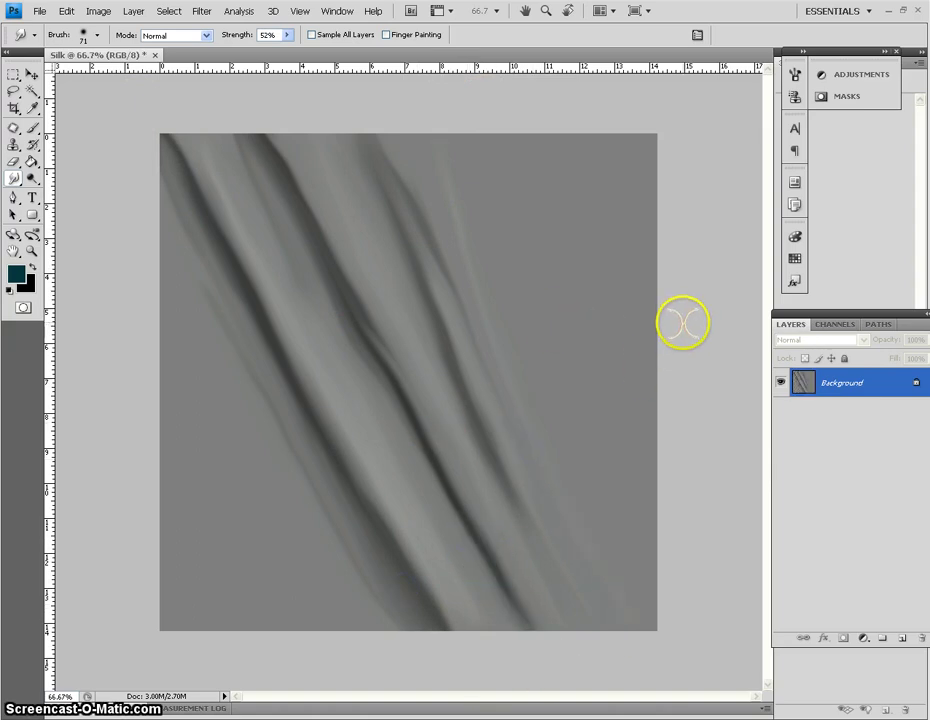
Step: Add a Levels adjustment layer with input levels of 19, 1.09 and 206
{"action": "left_click", "coordinate": [850, 75]}
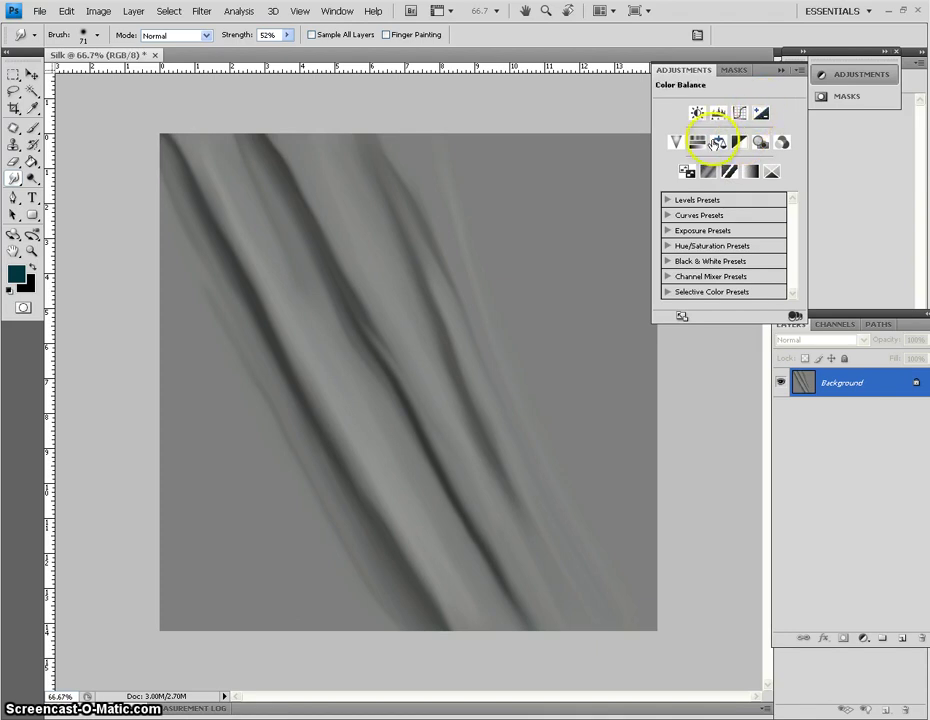
{"action": "left_click", "coordinate": [719, 113]}
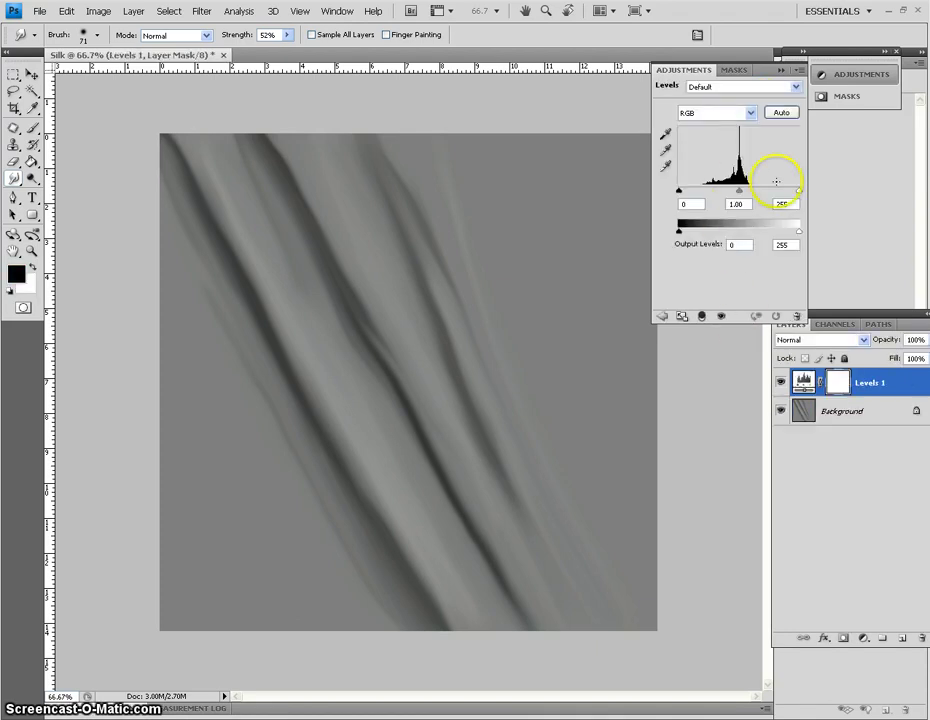
{"action": "left_click_drag", "start_coordinate": [798, 190], "coordinate": [779, 190]}
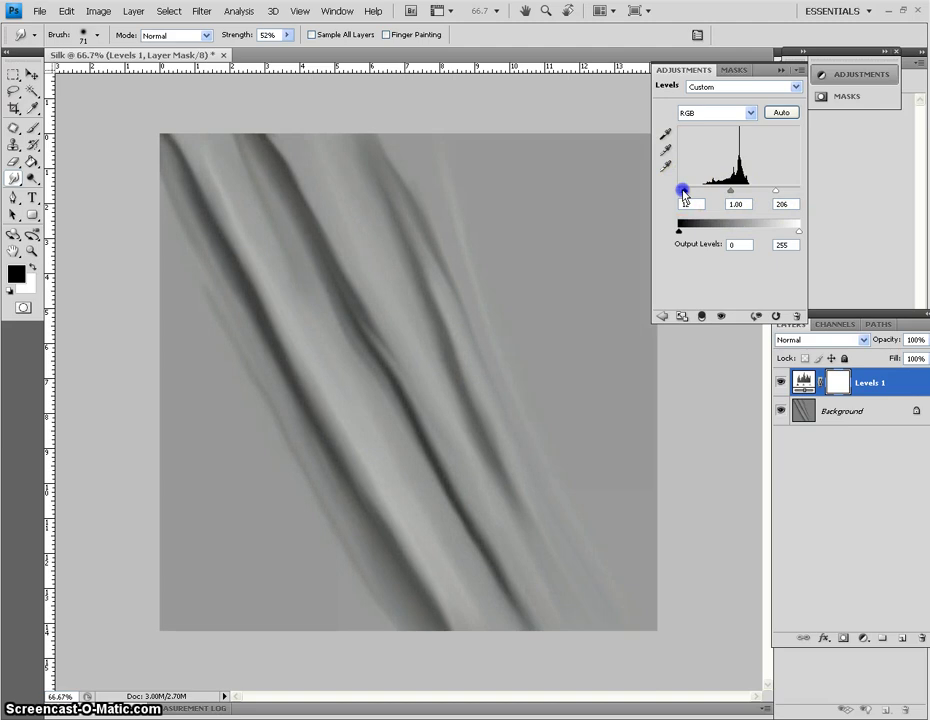
{"action": "left_click", "coordinate": [731, 191]}
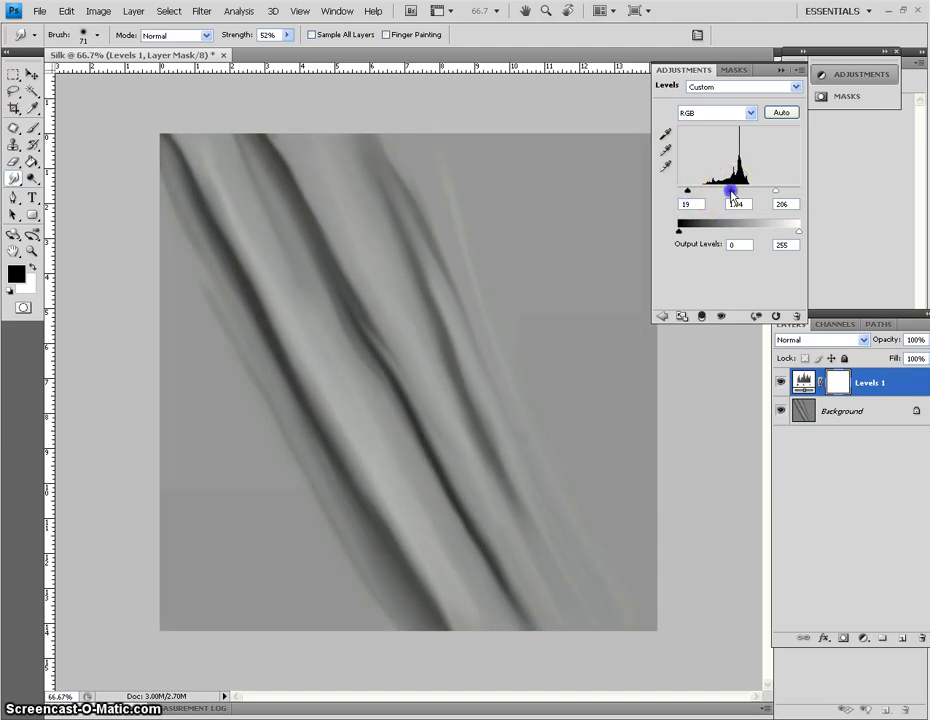
{"action": "left_click", "coordinate": [883, 415]}
{"action": "left_click", "coordinate": [897, 383]}
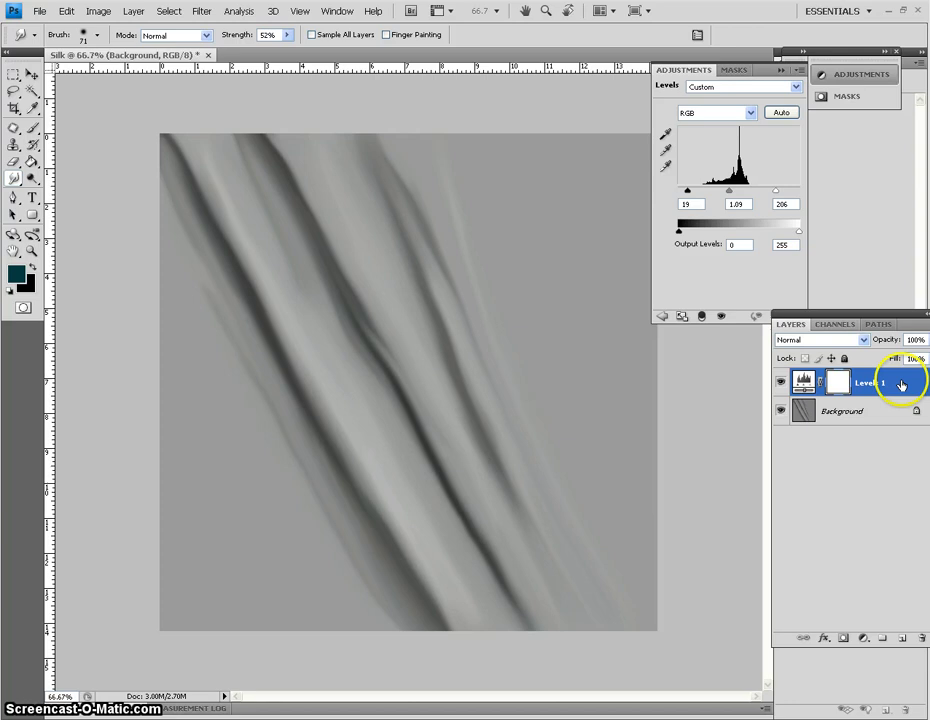
{"action": "left_click", "coordinate": [864, 76]}
{"action": "left_click", "coordinate": [867, 78]}
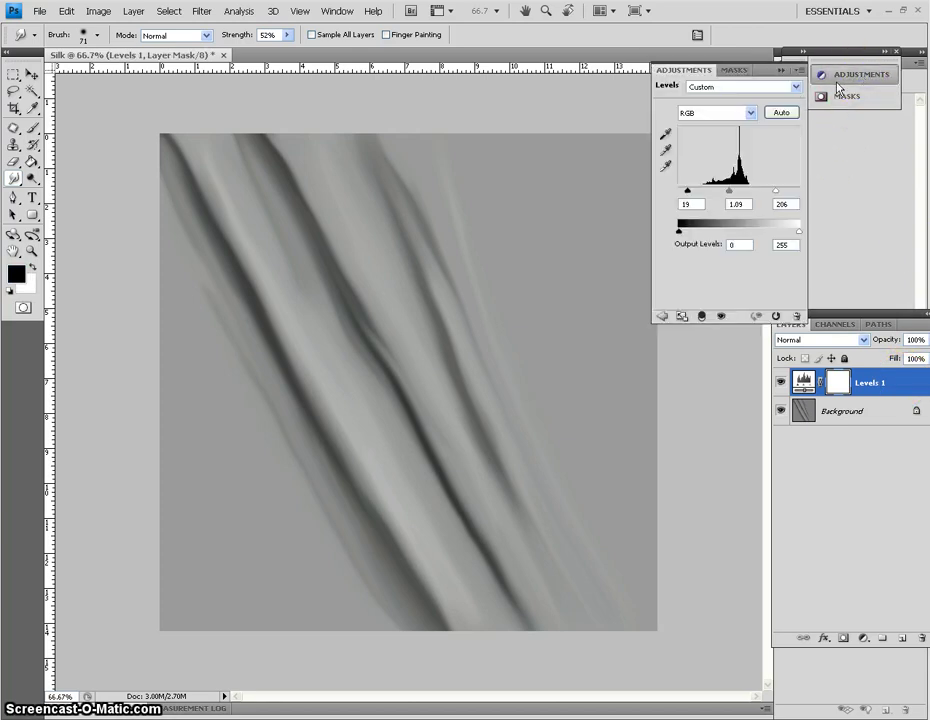
{"action": "left_click", "coordinate": [868, 78]}
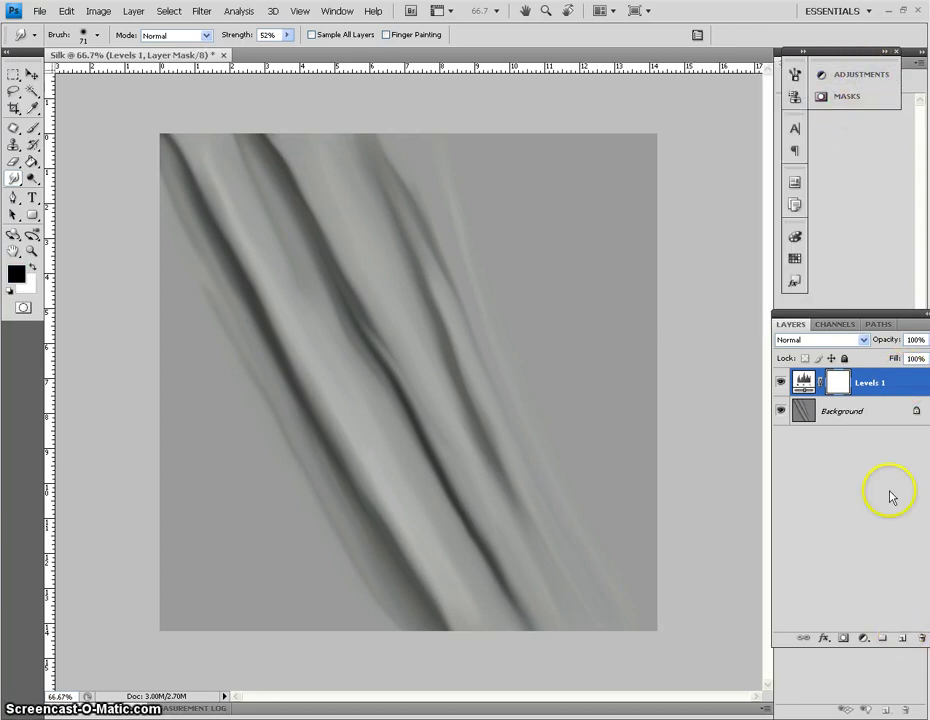
Step: Add a Curves adjustment layer and place it above the Levels layer in the layer stack
{"action": "left_click", "coordinate": [879, 411]}
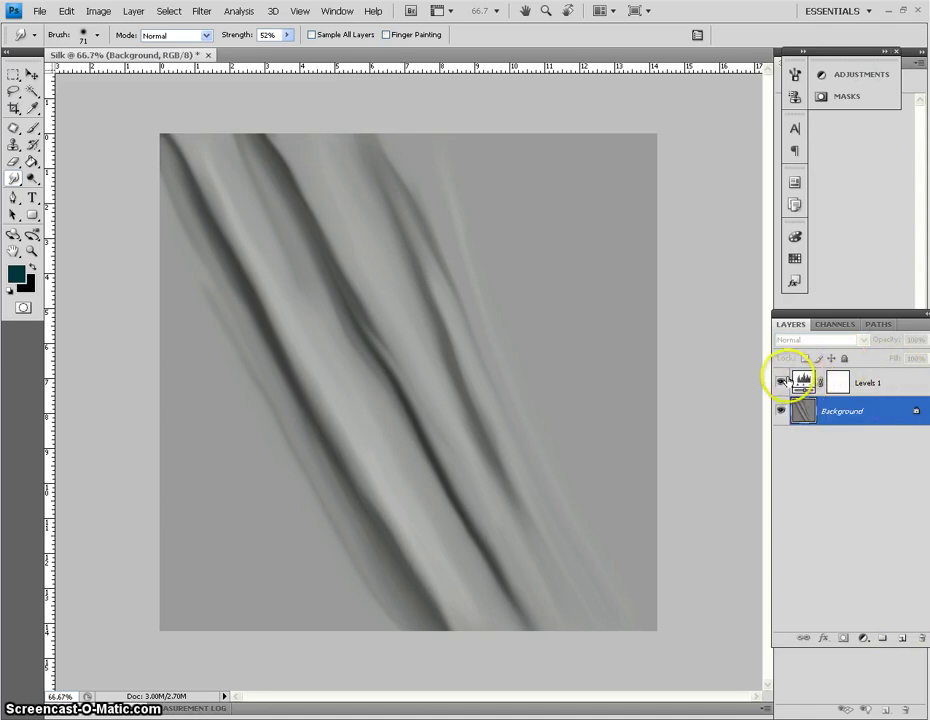
{"action": "left_click", "coordinate": [850, 74]}
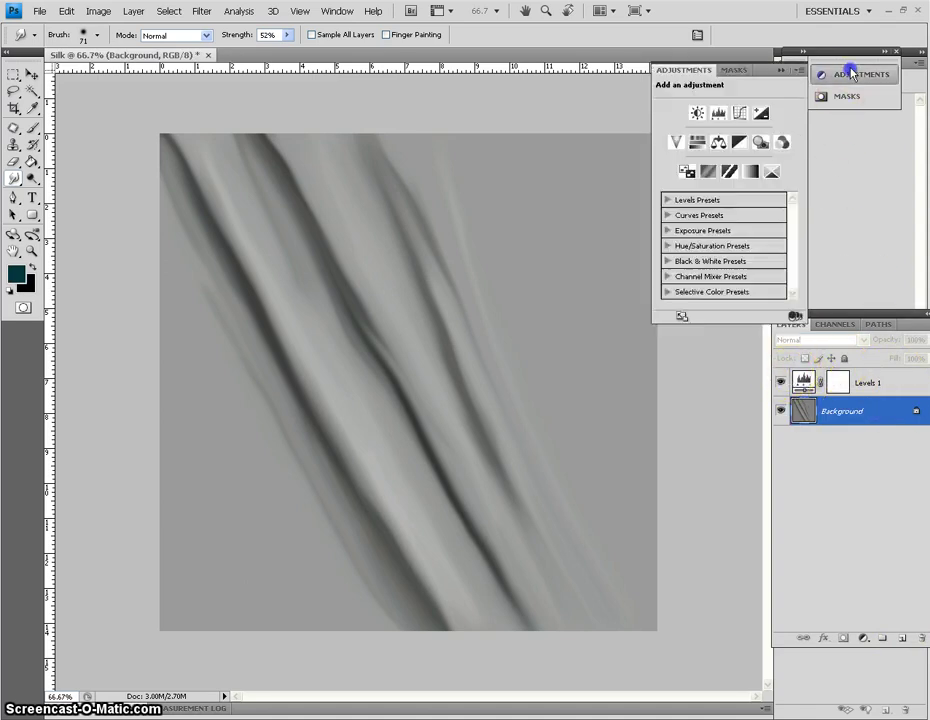
{"action": "left_click", "coordinate": [739, 117]}
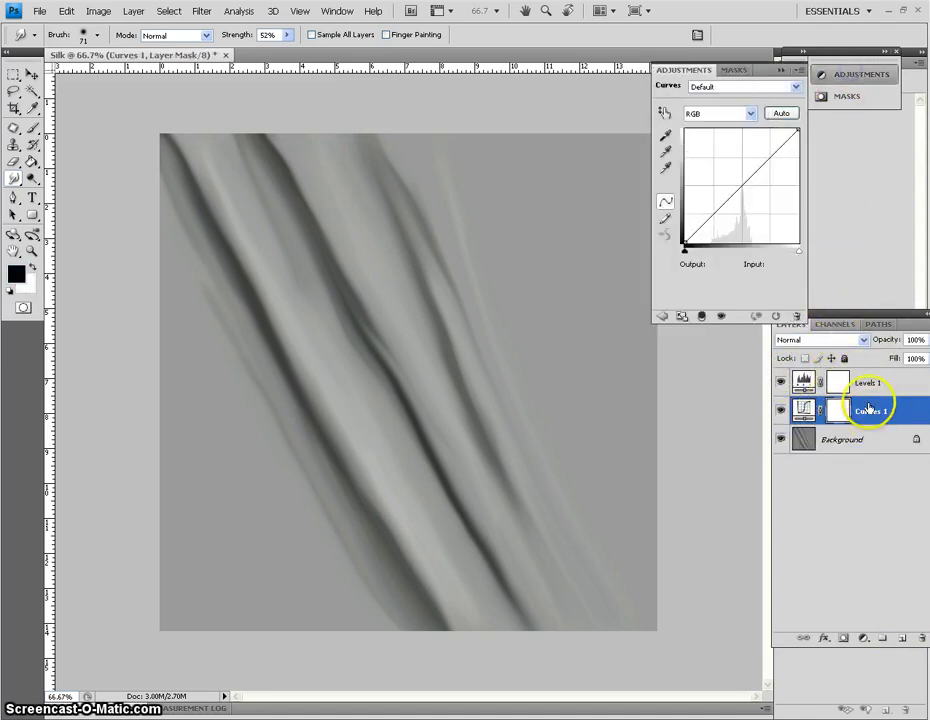
{"action": "left_click_drag", "start_coordinate": [895, 414], "coordinate": [904, 378]}
{"action": "left_click", "coordinate": [771, 313]}
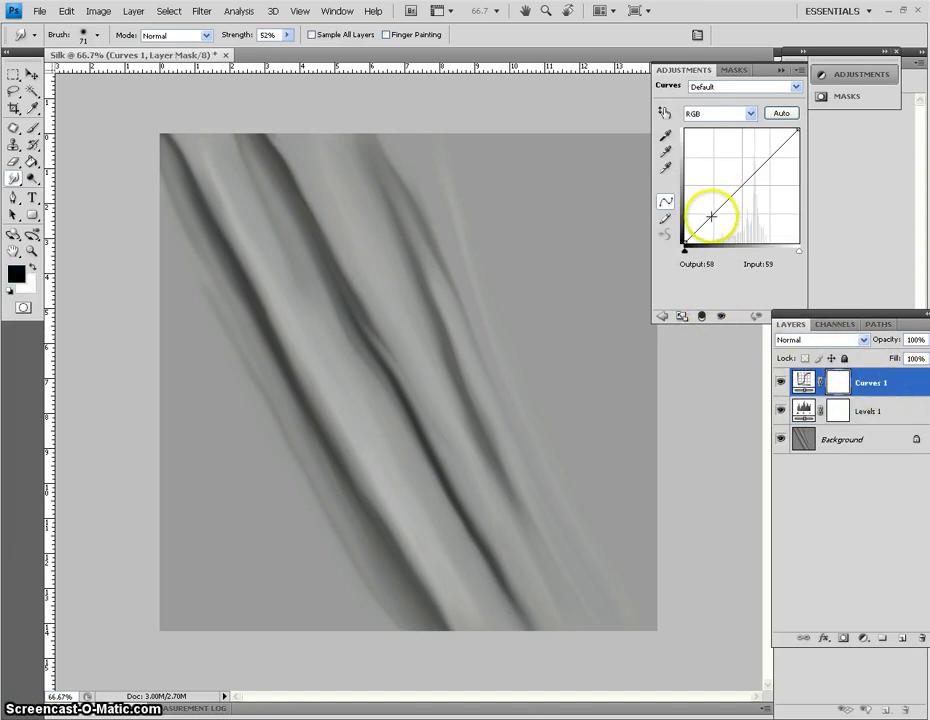
Step: Shape the RGB curve into alternating peaks and dips with several points, and lower its white endpoint slightly
{"action": "left_click_drag", "start_coordinate": [711, 216], "coordinate": [765, 189]}
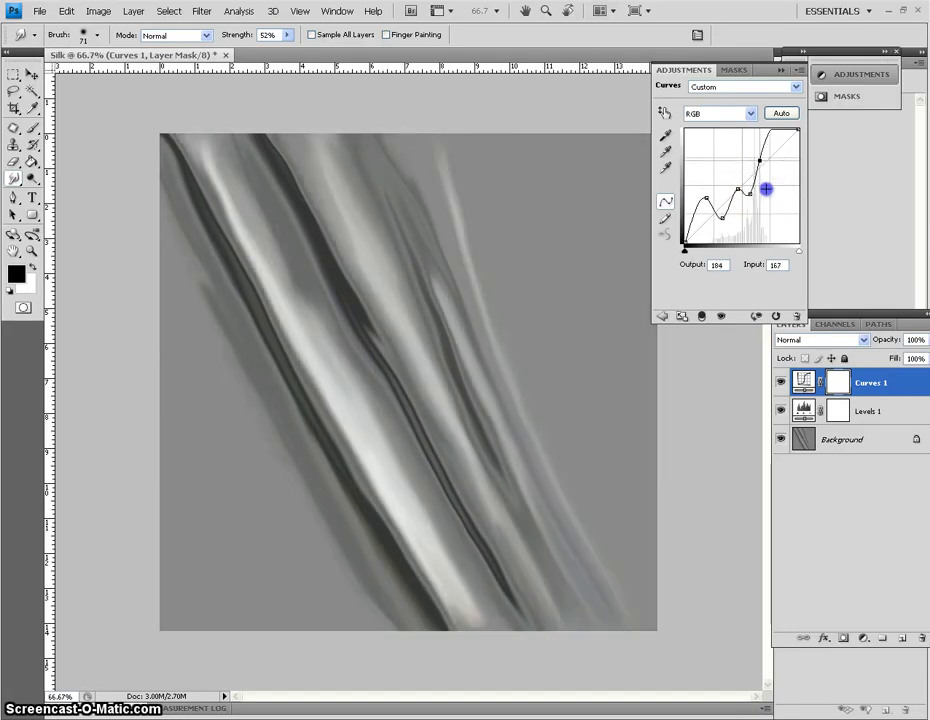
{"action": "left_click_drag", "start_coordinate": [759, 160], "coordinate": [770, 167]}
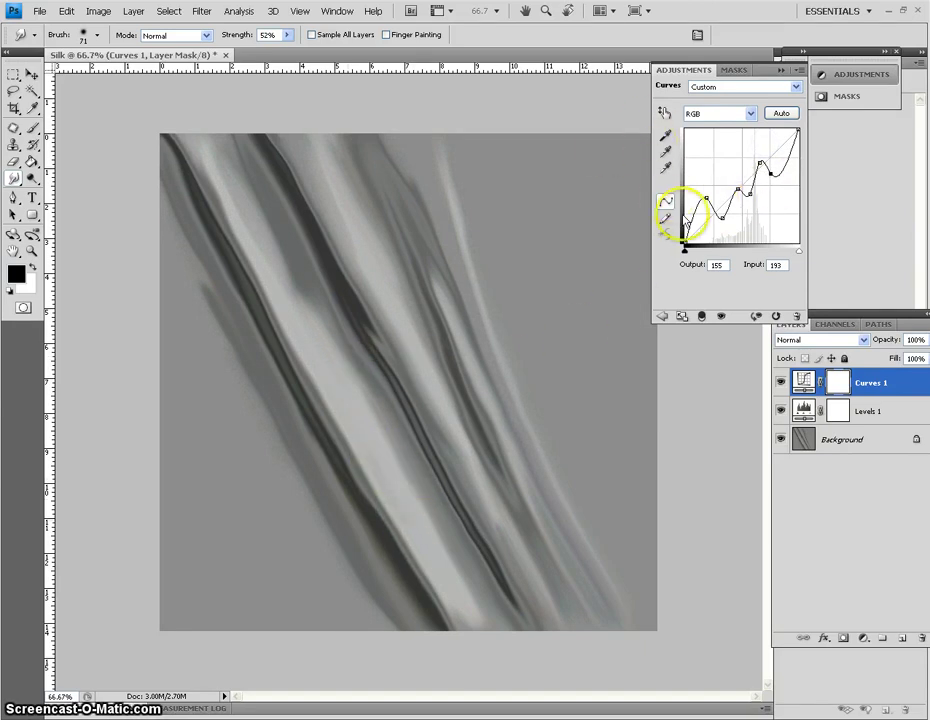
{"action": "left_click", "coordinate": [693, 217]}
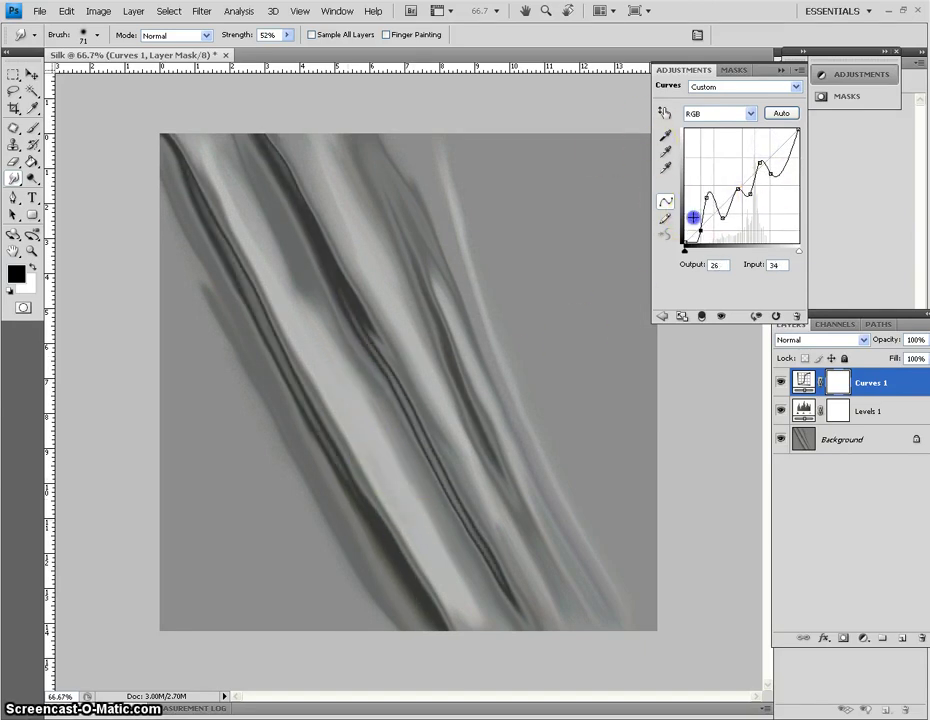
{"action": "left_click_drag", "start_coordinate": [693, 217], "coordinate": [737, 186]}
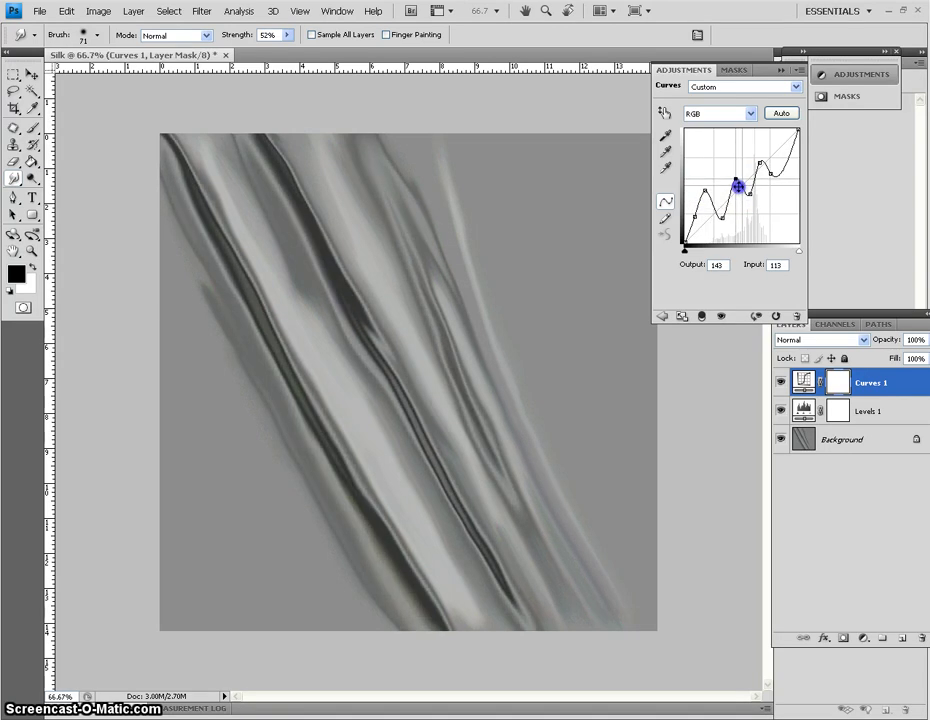
{"action": "left_click_drag", "start_coordinate": [749, 194], "coordinate": [760, 162]}
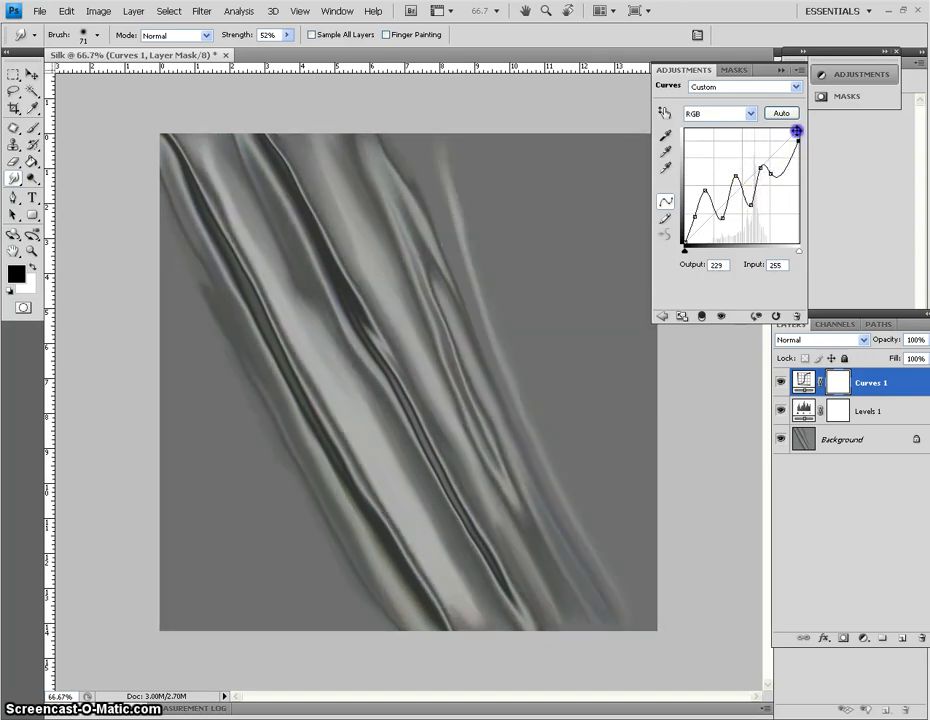
Step: Try shifting the white and black input levels of the Levels adjustment layer
{"action": "left_click", "coordinate": [879, 413]}
{"action": "left_click_drag", "start_coordinate": [778, 194], "coordinate": [778, 192]}
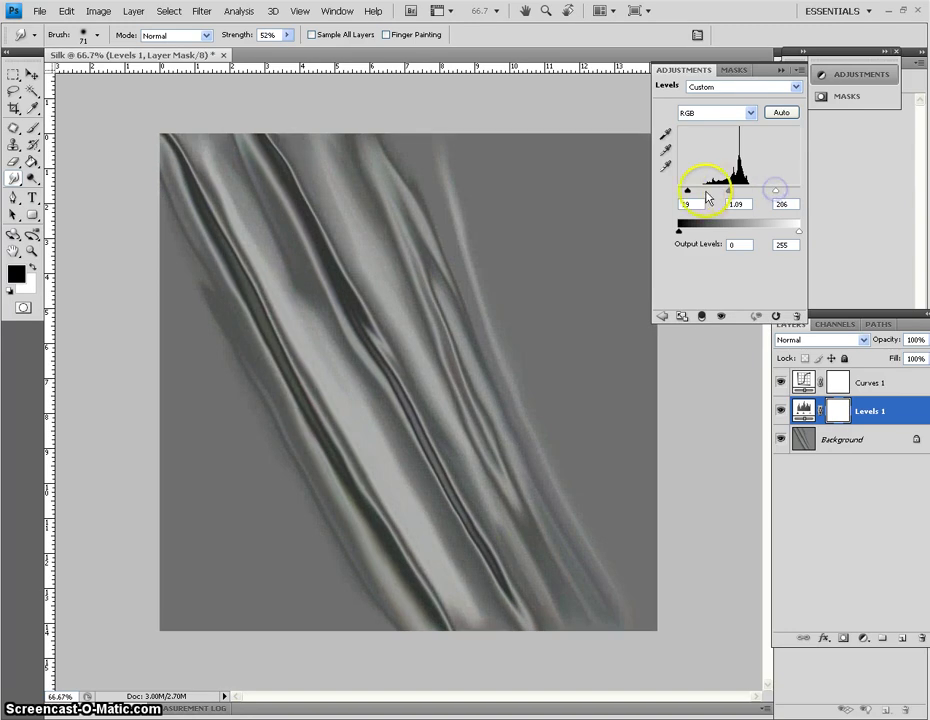
{"action": "left_click_drag", "start_coordinate": [689, 191], "coordinate": [688, 193]}
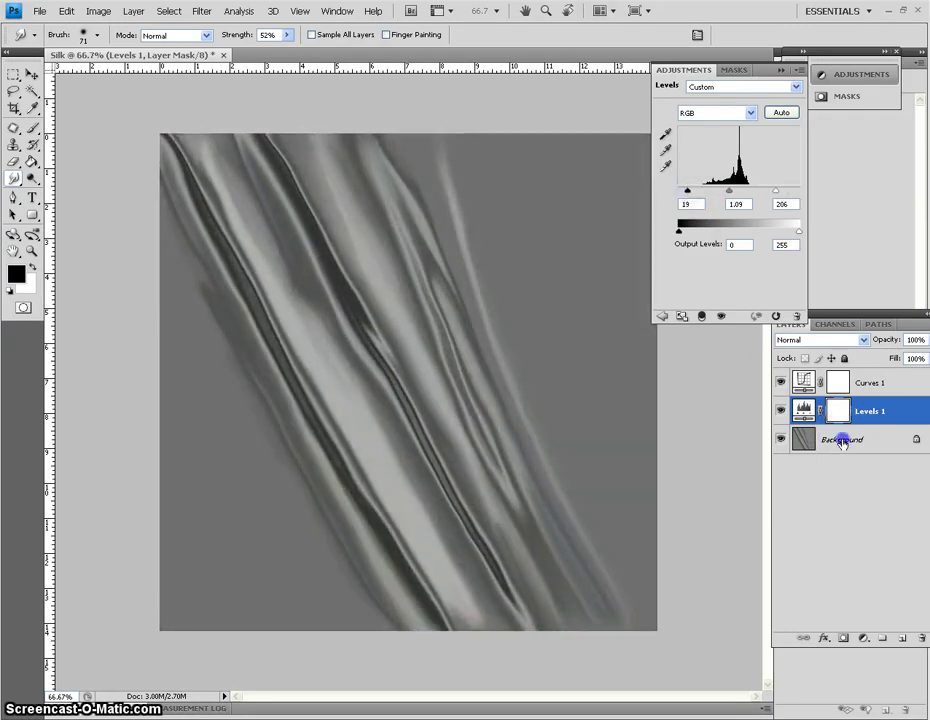
Step: On the Background layer, smudge the leftmost fold's outer edge down the canvas and spread the rightmost highlight outward
{"action": "left_click", "coordinate": [842, 440]}
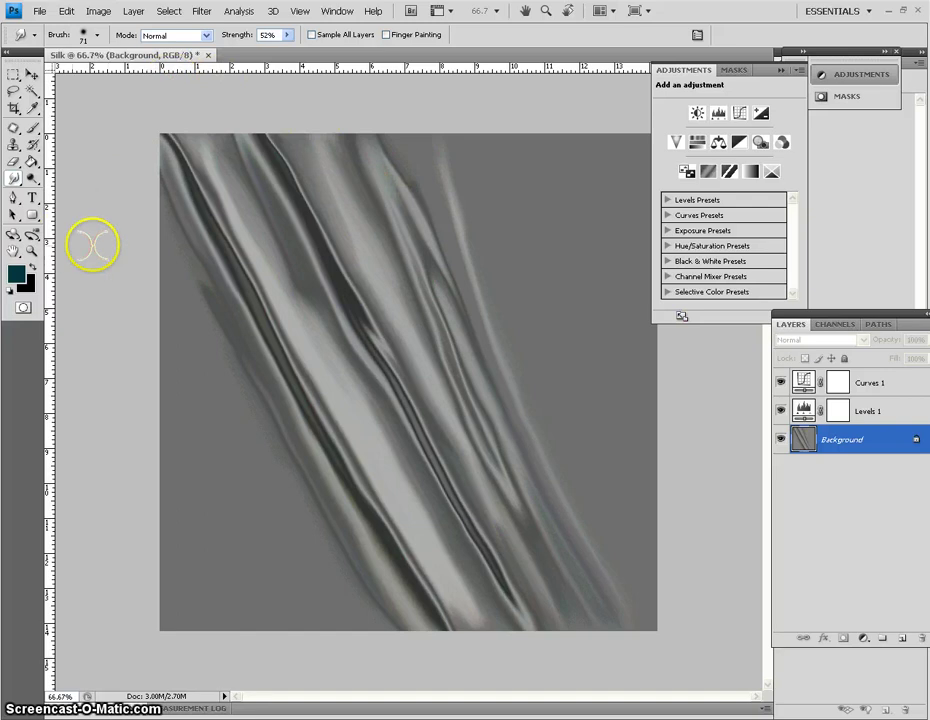
{"action": "mouse_move", "coordinate": [165, 215]}
{"action": "left_mouse_down"}
{"action": "mouse_move", "coordinate": [301, 523]}
{"action": "mouse_move", "coordinate": [249, 398]}
{"action": "mouse_move", "coordinate": [332, 515]}
{"action": "mouse_move", "coordinate": [180, 248]}
{"action": "left_mouse_up"}
{"action": "left_click_drag", "start_coordinate": [452, 208], "coordinate": [460, 200]}
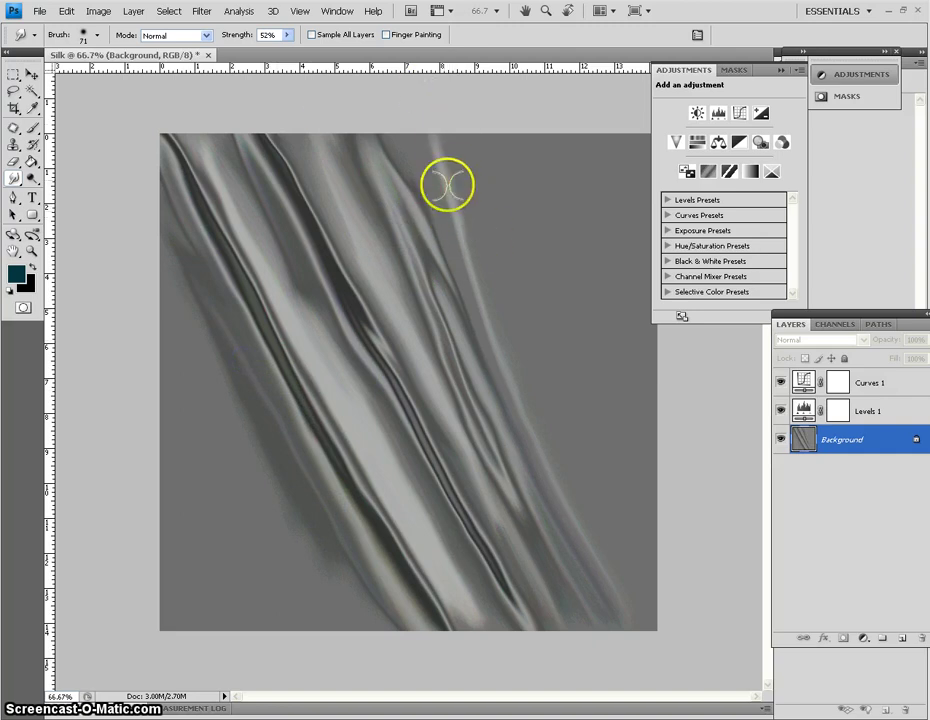
{"action": "left_click_drag", "start_coordinate": [446, 207], "coordinate": [484, 273]}
{"action": "mouse_move", "coordinate": [436, 156]}
{"action": "left_mouse_down"}
{"action": "mouse_move", "coordinate": [457, 216]}
{"action": "mouse_move", "coordinate": [434, 184]}
{"action": "mouse_move", "coordinate": [419, 120]}
{"action": "mouse_move", "coordinate": [431, 131]}
{"action": "mouse_move", "coordinate": [453, 239]}
{"action": "left_mouse_up"}
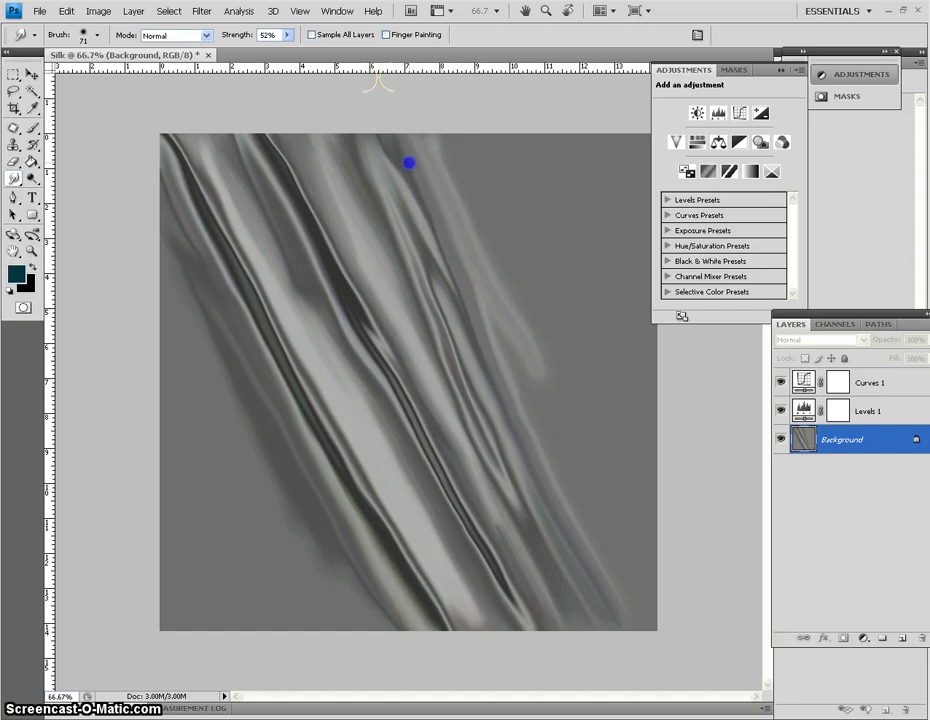
{"action": "left_click", "coordinate": [172, 223]}
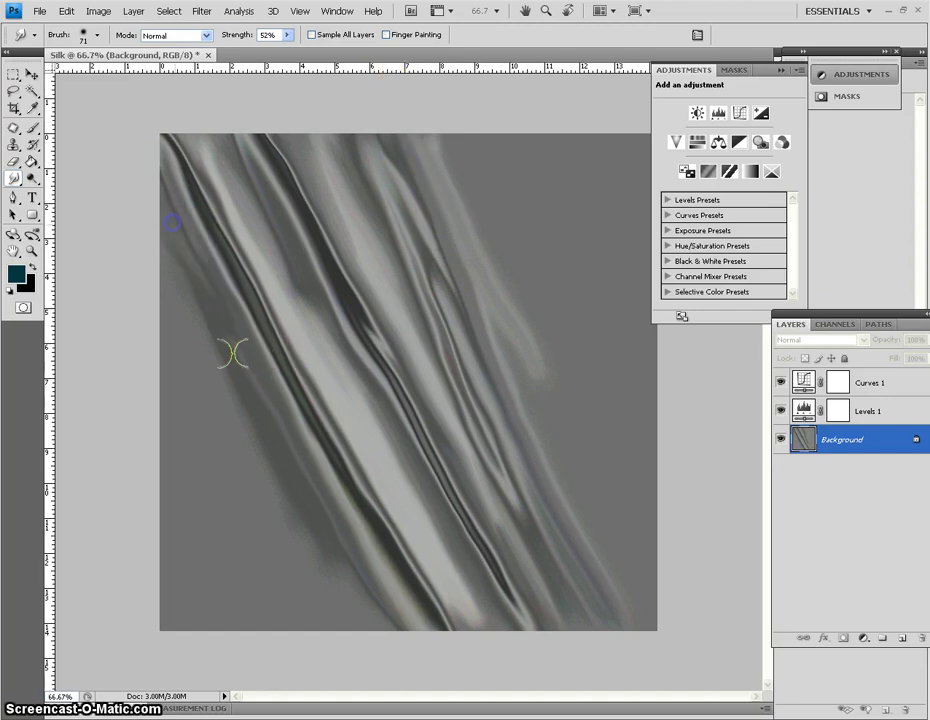
{"action": "left_click_drag", "start_coordinate": [212, 329], "coordinate": [372, 634]}
Step: Burn a short diagonal streak near the canvas's left edge and dodge a highlight alongside it
{"action": "left_click", "coordinate": [32, 177]}
{"action": "left_click", "coordinate": [83, 191]}
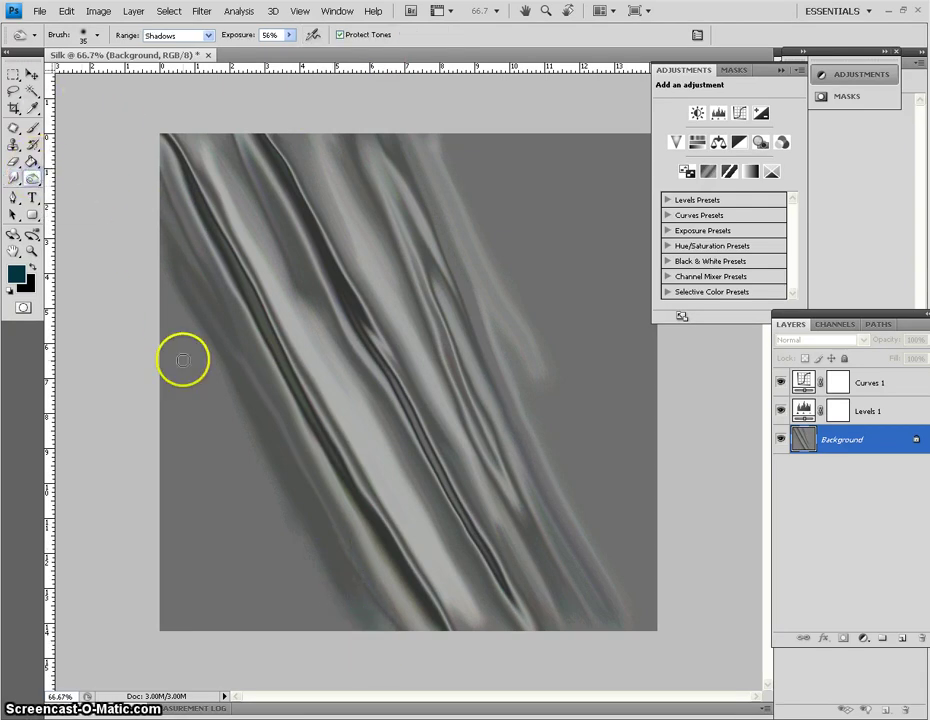
{"action": "left_click_drag", "start_coordinate": [189, 374], "coordinate": [236, 479]}
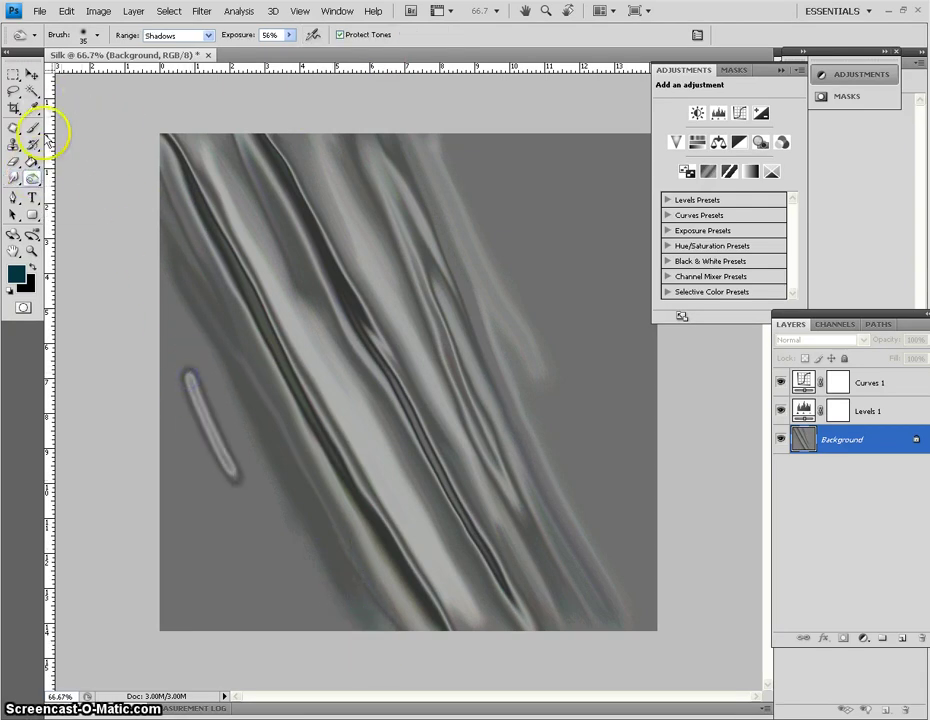
{"action": "left_click", "coordinate": [33, 178]}
{"action": "left_click", "coordinate": [91, 177]}
{"action": "mouse_move", "coordinate": [226, 455]}
{"action": "left_mouse_down"}
{"action": "mouse_move", "coordinate": [235, 457]}
{"action": "mouse_move", "coordinate": [191, 359]}
{"action": "left_mouse_up"}
Step: Smudge the new left-edge streak and highlight down along the fold direction and up off the left edge
{"action": "left_click", "coordinate": [14, 178]}
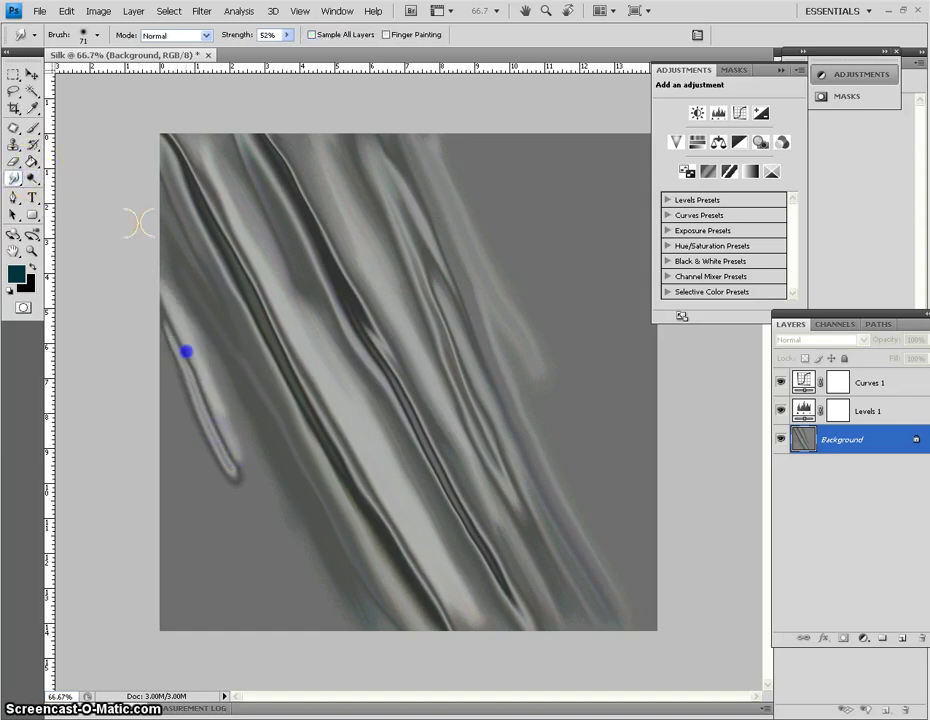
{"action": "left_click_drag", "start_coordinate": [204, 409], "coordinate": [278, 598]}
{"action": "left_click_drag", "start_coordinate": [216, 429], "coordinate": [288, 600]}
{"action": "mouse_move", "coordinate": [190, 401]}
{"action": "left_mouse_down"}
{"action": "mouse_move", "coordinate": [276, 522]}
{"action": "mouse_move", "coordinate": [281, 546]}
{"action": "left_mouse_up"}
{"action": "left_click_drag", "start_coordinate": [199, 424], "coordinate": [237, 482]}
{"action": "left_click_drag", "start_coordinate": [190, 393], "coordinate": [292, 538]}
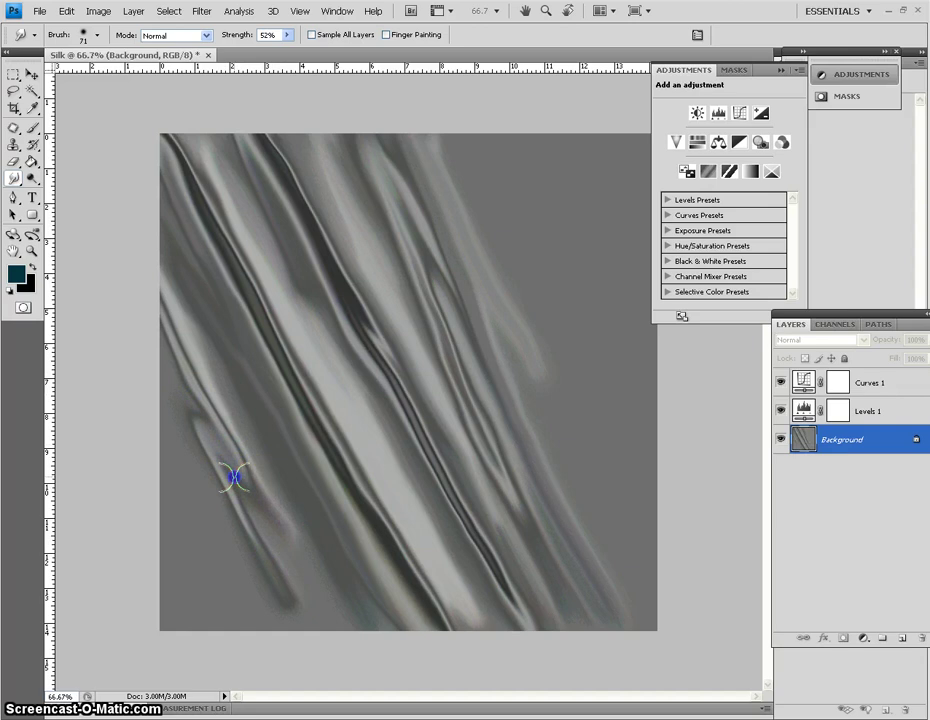
{"action": "mouse_move", "coordinate": [197, 419]}
{"action": "left_mouse_down"}
{"action": "mouse_move", "coordinate": [185, 380]}
{"action": "mouse_move", "coordinate": [184, 397]}
{"action": "left_mouse_up"}
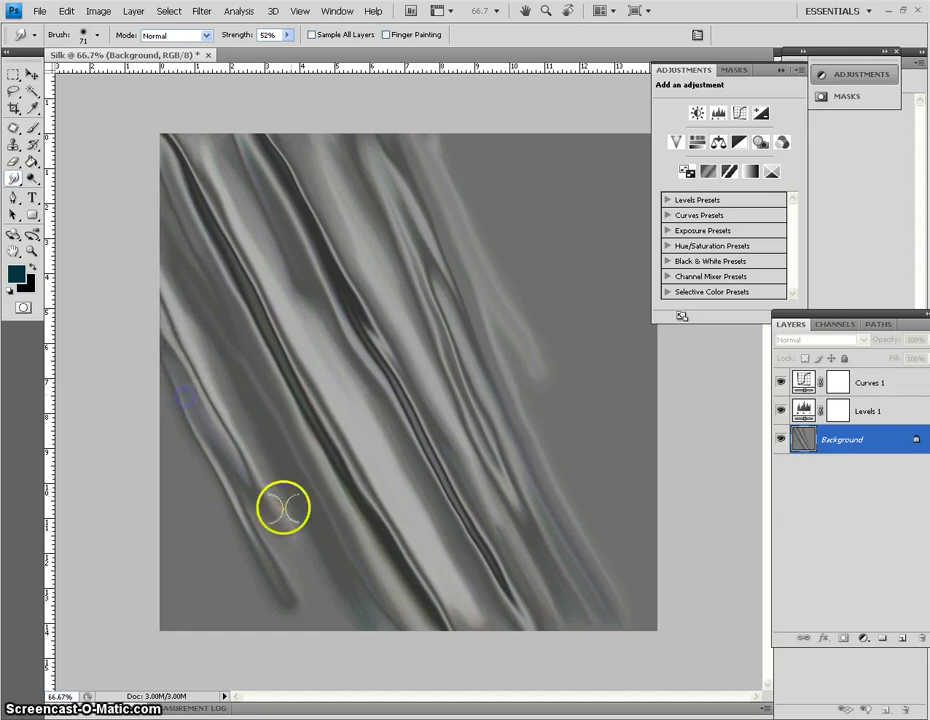
Step: Smudge the lower ends of the new left-edge folds down past the canvas's bottom edge
{"action": "left_click_drag", "start_coordinate": [239, 450], "coordinate": [316, 587]}
{"action": "left_click_drag", "start_coordinate": [251, 479], "coordinate": [333, 613]}
{"action": "mouse_move", "coordinate": [259, 520]}
{"action": "left_mouse_down"}
{"action": "mouse_move", "coordinate": [166, 344]}
{"action": "mouse_move", "coordinate": [261, 518]}
{"action": "mouse_move", "coordinate": [260, 535]}
{"action": "mouse_move", "coordinate": [325, 636]}
{"action": "left_mouse_up"}
{"action": "left_click_drag", "start_coordinate": [272, 568], "coordinate": [376, 658]}
Step: Smudge the rightmost highlight farther toward the lower-right corner and dodge its upper section
{"action": "left_click_drag", "start_coordinate": [520, 319], "coordinate": [612, 518]}
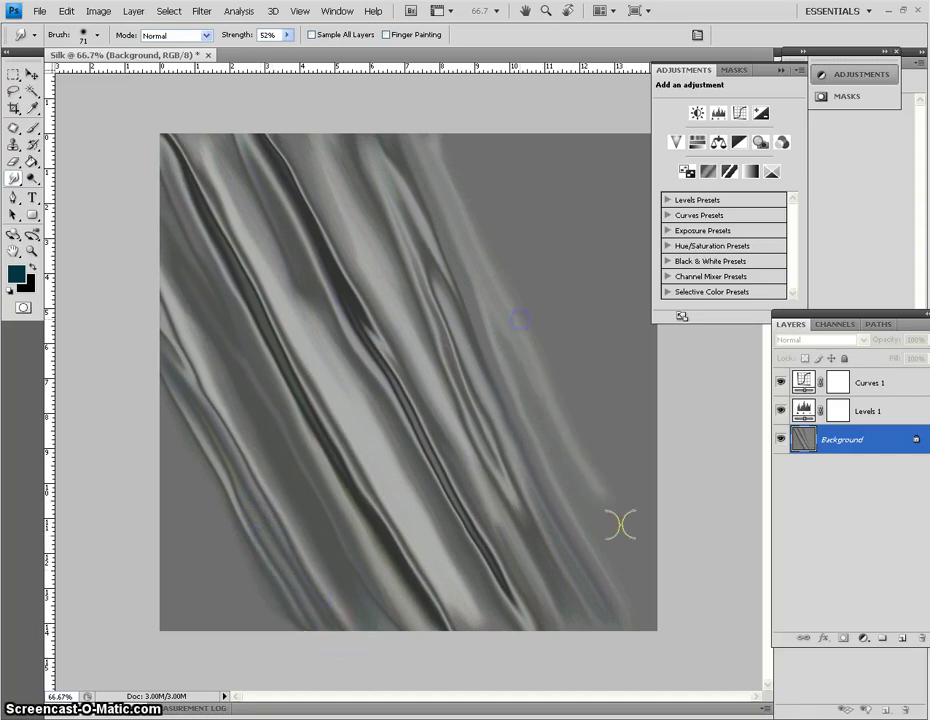
{"action": "left_click", "coordinate": [33, 178]}
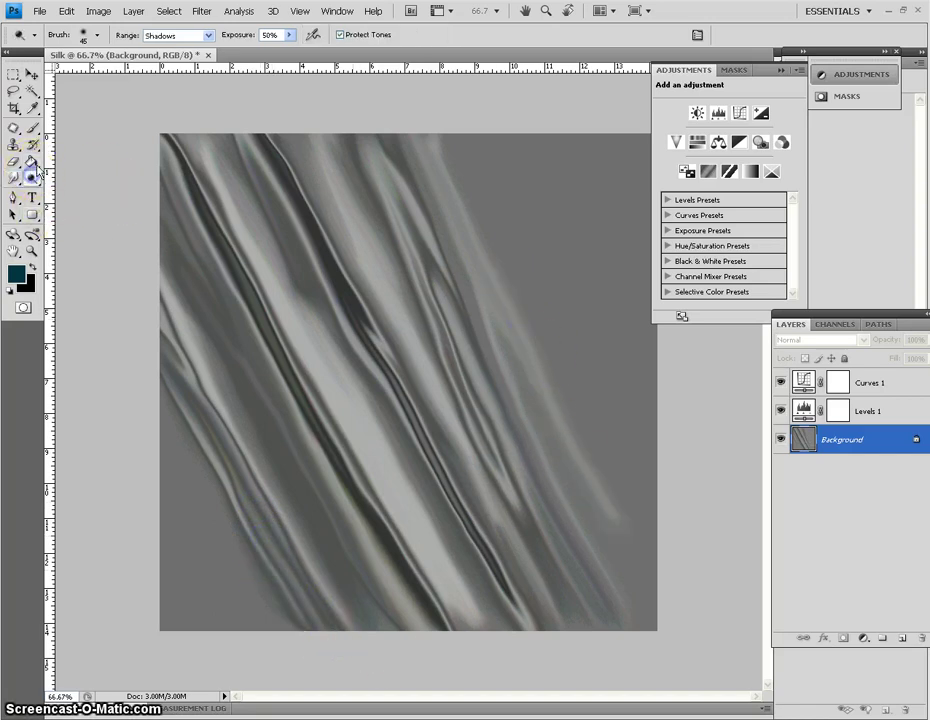
{"action": "mouse_move", "coordinate": [517, 332]}
{"action": "left_mouse_down"}
{"action": "mouse_move", "coordinate": [496, 301]}
{"action": "mouse_move", "coordinate": [551, 412]}
{"action": "mouse_move", "coordinate": [484, 243]}
{"action": "left_mouse_up"}
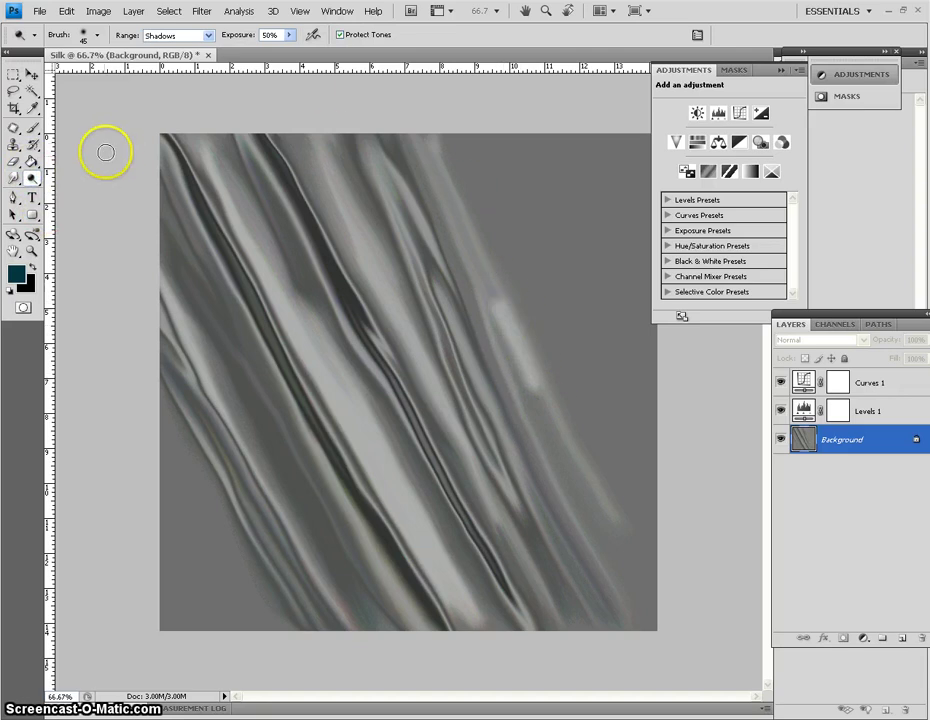
Step: Burn short diagonal streaks on both sides of the dodged highlight in the canvas's right half
{"action": "left_click_drag", "start_coordinate": [33, 177], "coordinate": [75, 208]}
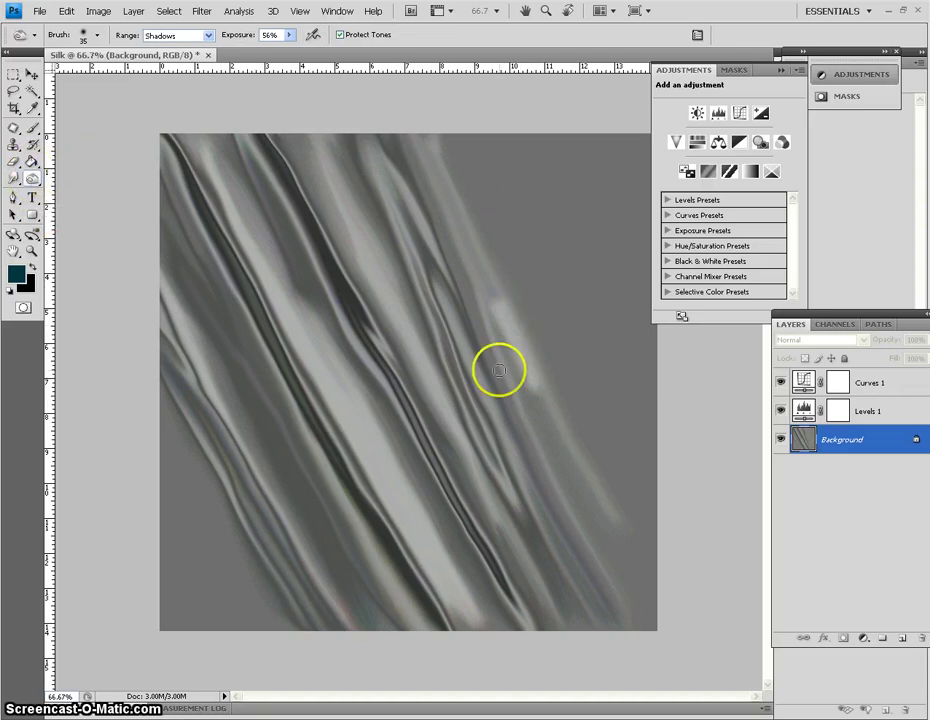
{"action": "left_click_drag", "start_coordinate": [500, 332], "coordinate": [538, 413]}
{"action": "mouse_move", "coordinate": [481, 197]}
{"action": "left_mouse_down"}
{"action": "mouse_move", "coordinate": [534, 267]}
{"action": "mouse_move", "coordinate": [509, 210]}
{"action": "mouse_move", "coordinate": [553, 348]}
{"action": "left_mouse_up"}
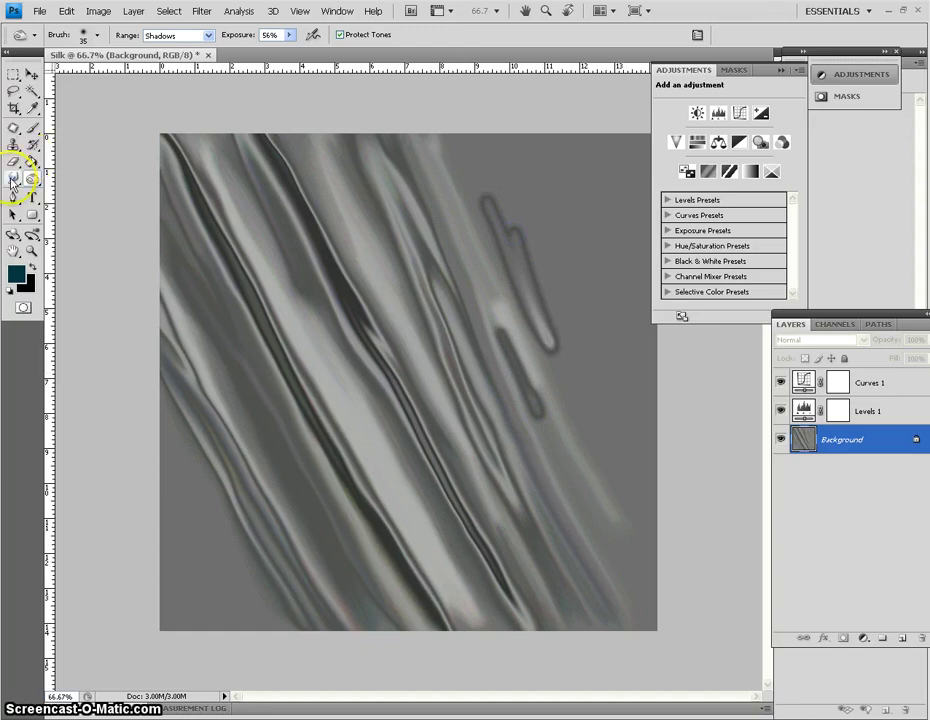
Step: Smudge the burned streaks in the right half up and down along the fold direction into soft folds
{"action": "left_click", "coordinate": [11, 180]}
{"action": "left_click_drag", "start_coordinate": [505, 249], "coordinate": [466, 160]}
{"action": "mouse_move", "coordinate": [496, 226]}
{"action": "left_mouse_down"}
{"action": "mouse_move", "coordinate": [467, 125]}
{"action": "mouse_move", "coordinate": [584, 387]}
{"action": "left_mouse_up"}
{"action": "left_click_drag", "start_coordinate": [530, 294], "coordinate": [659, 492]}
{"action": "left_click_drag", "start_coordinate": [540, 385], "coordinate": [607, 542]}
{"action": "left_click_drag", "start_coordinate": [540, 419], "coordinate": [637, 598]}
{"action": "left_click_drag", "start_coordinate": [560, 349], "coordinate": [630, 498]}
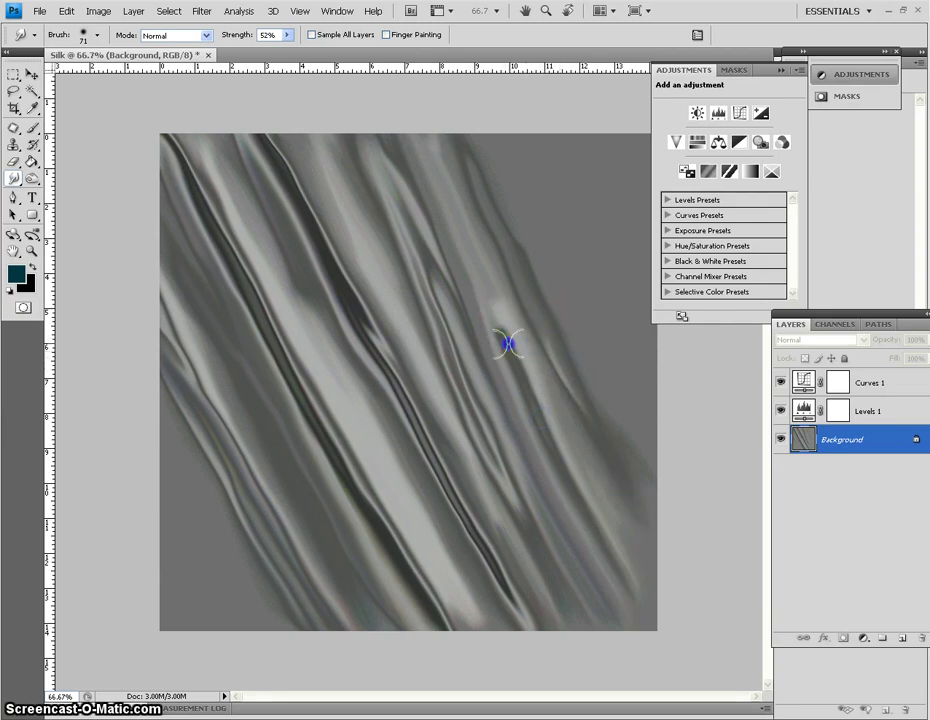
Step: Blend the upper part of the bright right-hand fold upward and smudge the outer fold ends off the lower-right edges
{"action": "left_click_drag", "start_coordinate": [507, 343], "coordinate": [474, 227]}
{"action": "left_click_drag", "start_coordinate": [481, 280], "coordinate": [445, 170]}
{"action": "mouse_move", "coordinate": [471, 255]}
{"action": "left_mouse_down"}
{"action": "mouse_move", "coordinate": [442, 174]}
{"action": "mouse_move", "coordinate": [496, 257]}
{"action": "mouse_move", "coordinate": [447, 142]}
{"action": "mouse_move", "coordinate": [494, 191]}
{"action": "mouse_move", "coordinate": [468, 145]}
{"action": "mouse_move", "coordinate": [477, 150]}
{"action": "mouse_move", "coordinate": [572, 365]}
{"action": "mouse_move", "coordinate": [505, 180]}
{"action": "mouse_move", "coordinate": [643, 507]}
{"action": "left_mouse_up"}
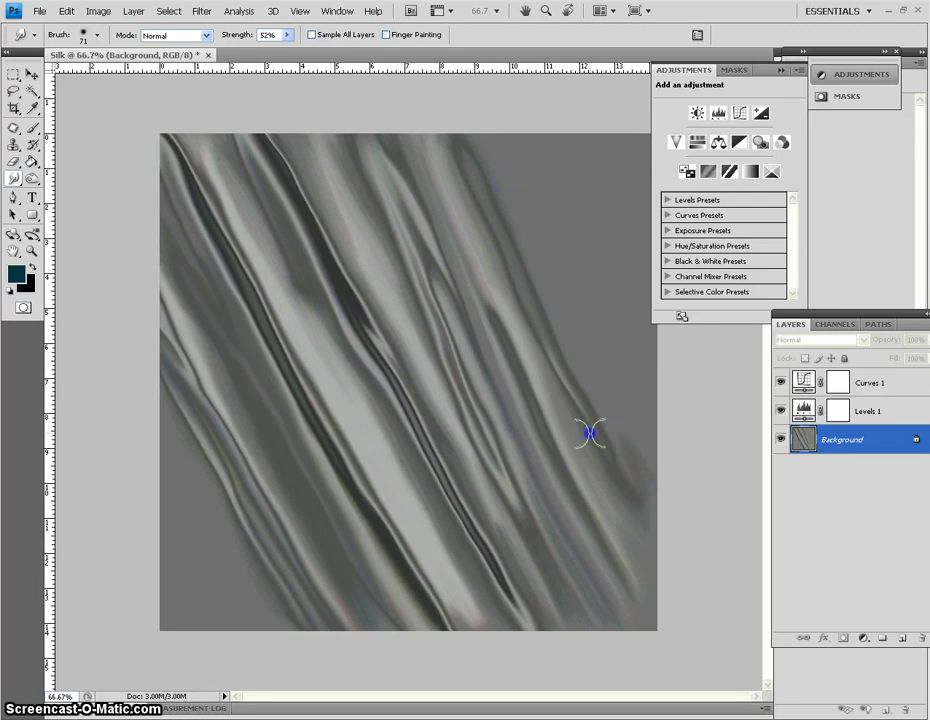
{"action": "left_click_drag", "start_coordinate": [613, 470], "coordinate": [671, 582]}
{"action": "left_click_drag", "start_coordinate": [620, 494], "coordinate": [620, 494]}
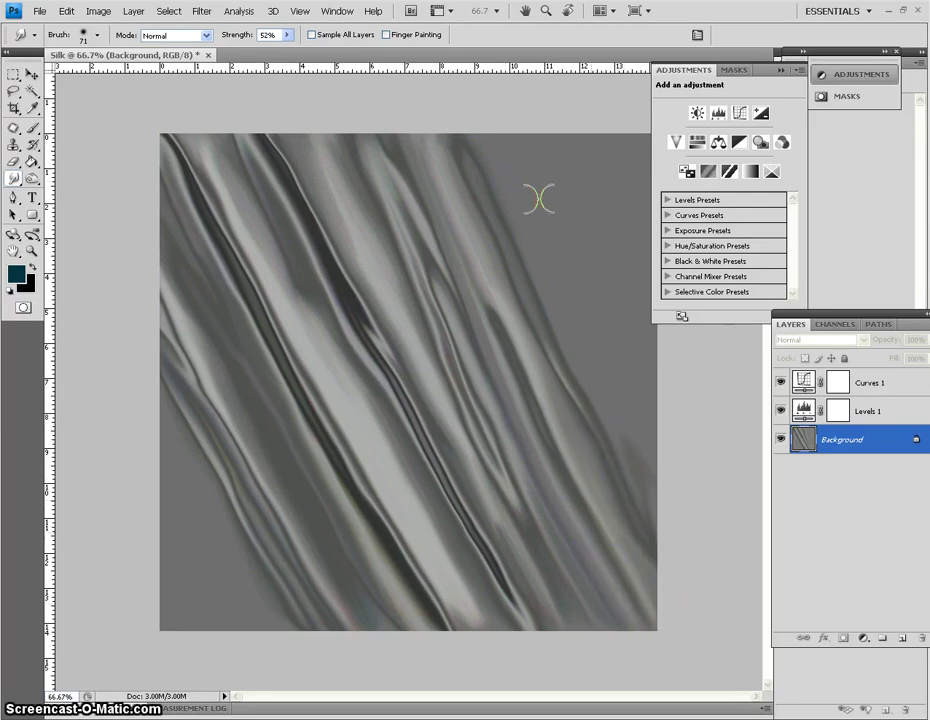
Step: Smudge the outer edge of the right-hand folds along the fold direction to soften it into the flat gray area
{"action": "left_click_drag", "start_coordinate": [554, 556], "coordinate": [572, 585]}
{"action": "left_click_drag", "start_coordinate": [643, 457], "coordinate": [621, 416]}
{"action": "left_click_drag", "start_coordinate": [541, 207], "coordinate": [548, 209]}
{"action": "left_click_drag", "start_coordinate": [564, 301], "coordinate": [483, 117]}
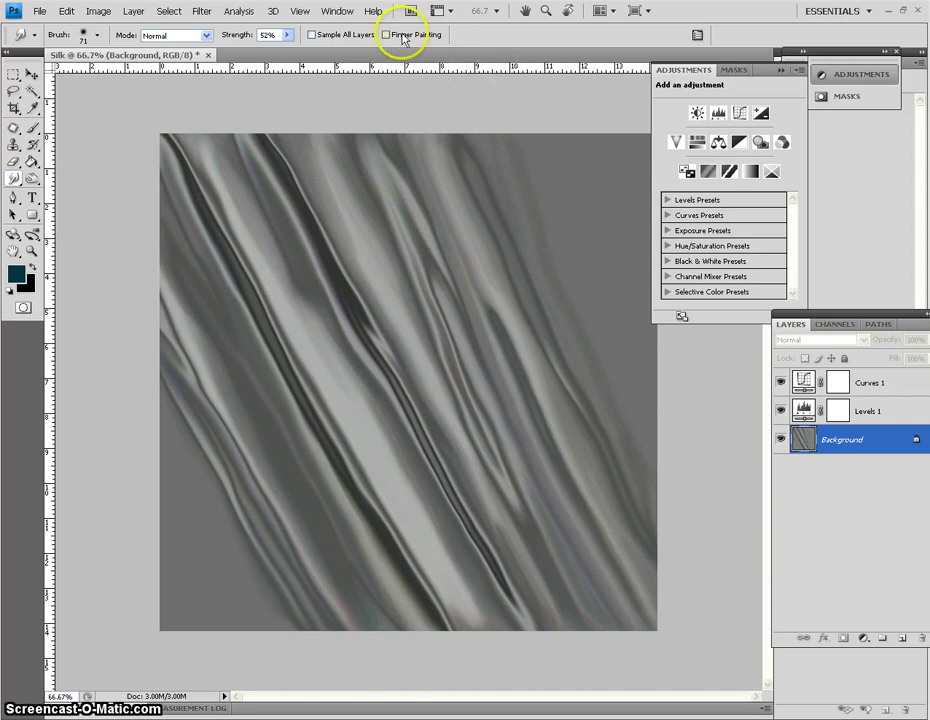
Step: Desaturate the Background layer to remove the colour tints from the folds
{"action": "left_click", "coordinate": [98, 11]}
{"action": "mouse_move", "coordinate": [118, 47]}
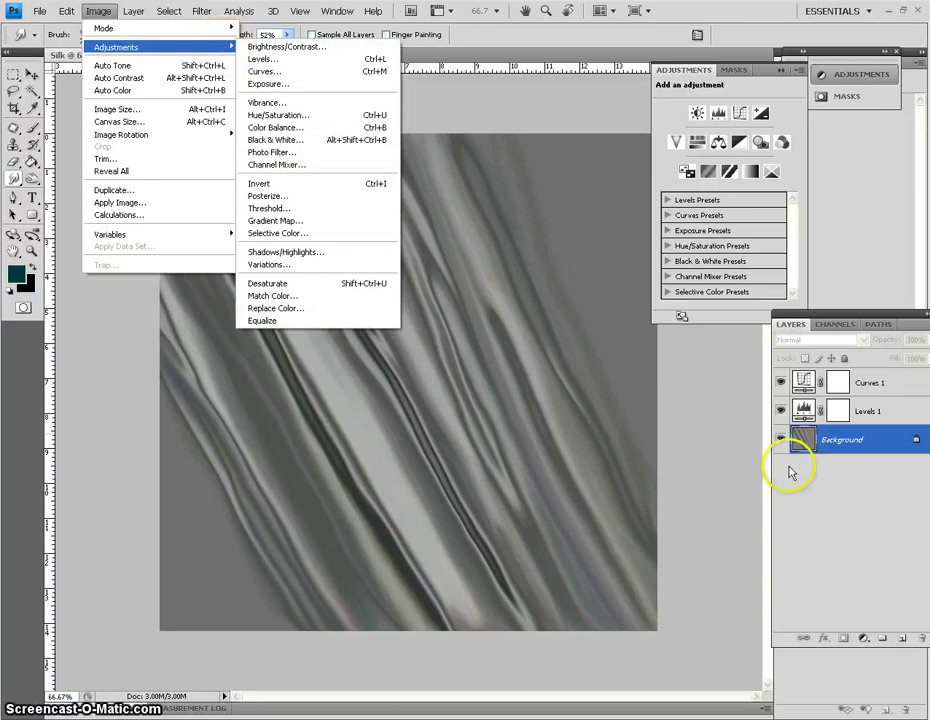
{"action": "left_click", "coordinate": [858, 449]}
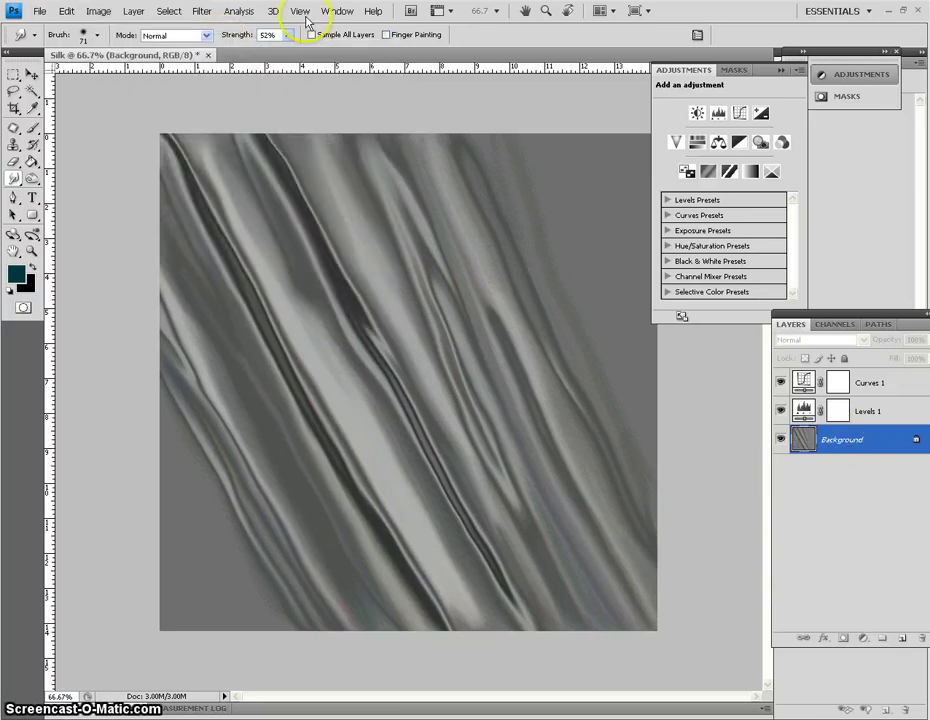
{"action": "left_click", "coordinate": [98, 11]}
{"action": "mouse_move", "coordinate": [115, 47]}
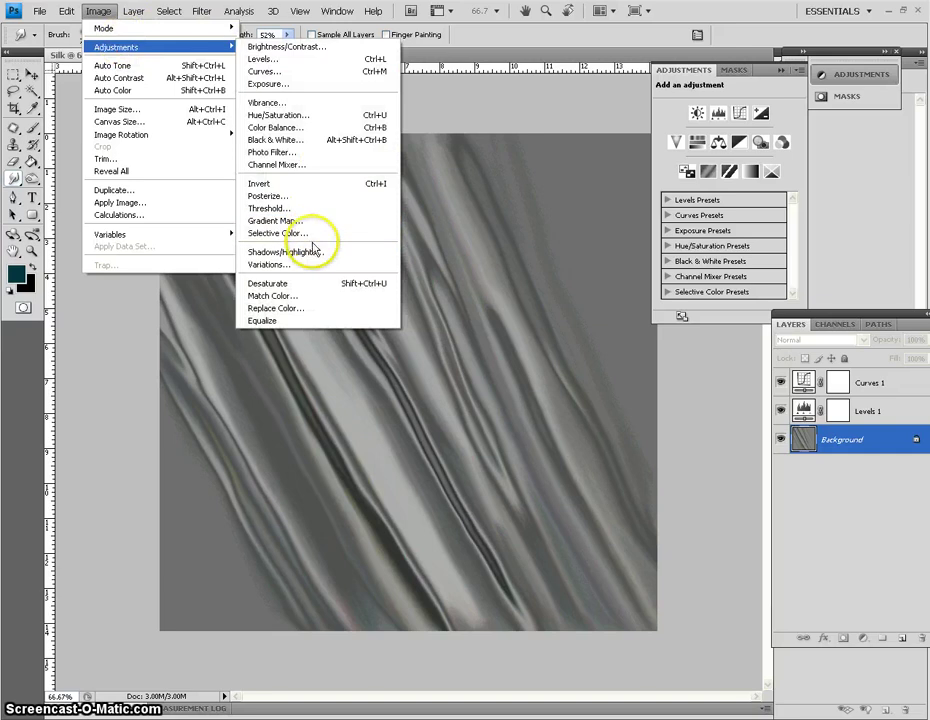
{"action": "left_click", "coordinate": [310, 284]}
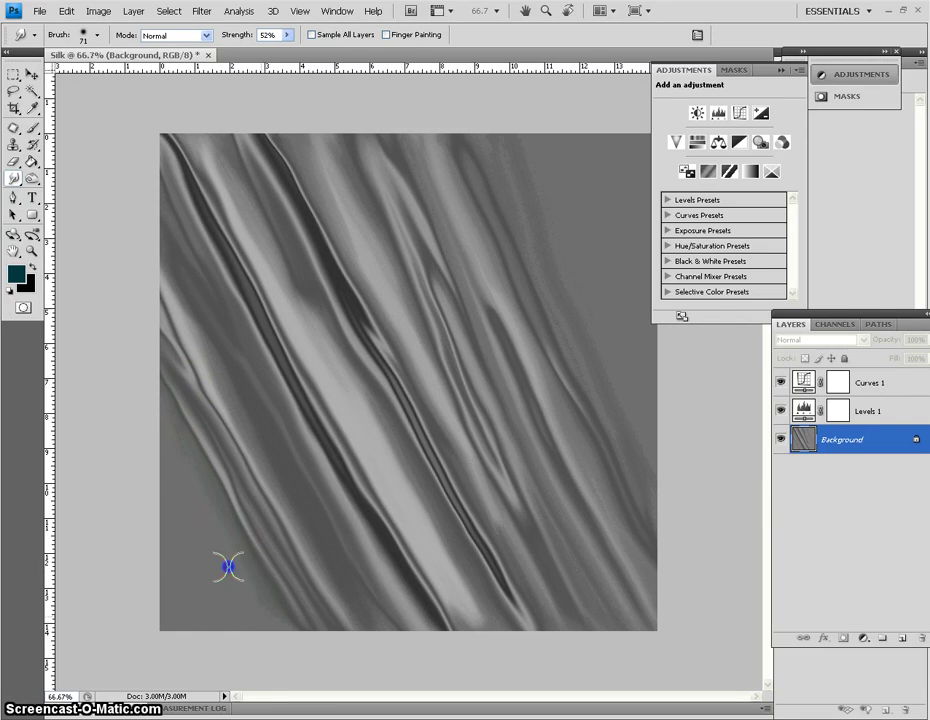
{"action": "left_click", "coordinate": [250, 588]}
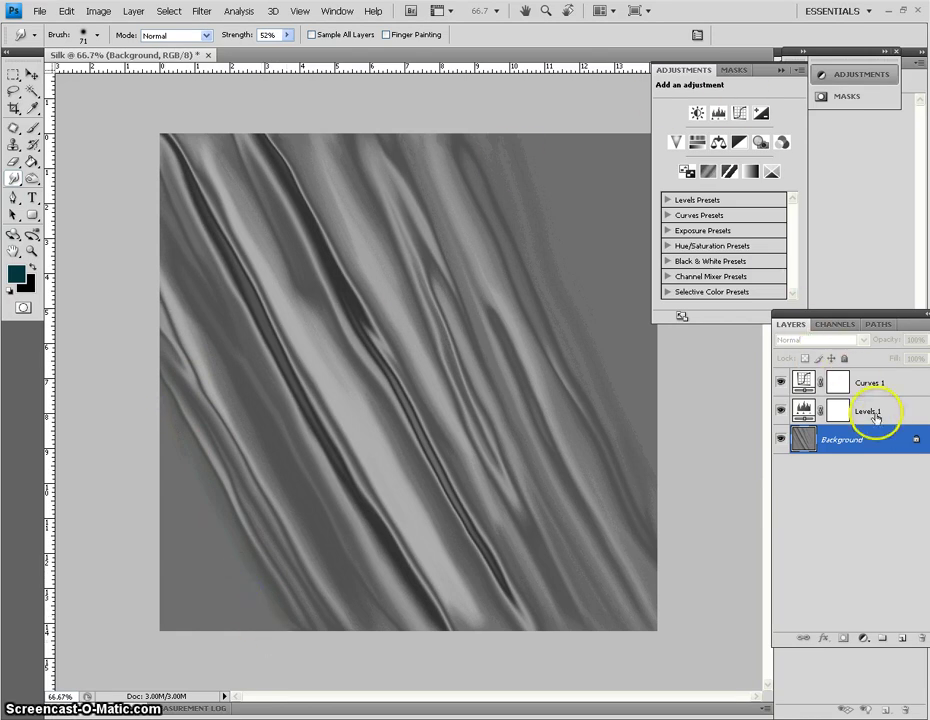
Step: Adjust the Levels 1 layer by setting the white input level to 210 and shifting the black input level
{"action": "left_click", "coordinate": [872, 417]}
{"action": "left_click_drag", "start_coordinate": [779, 197], "coordinate": [778, 194]}
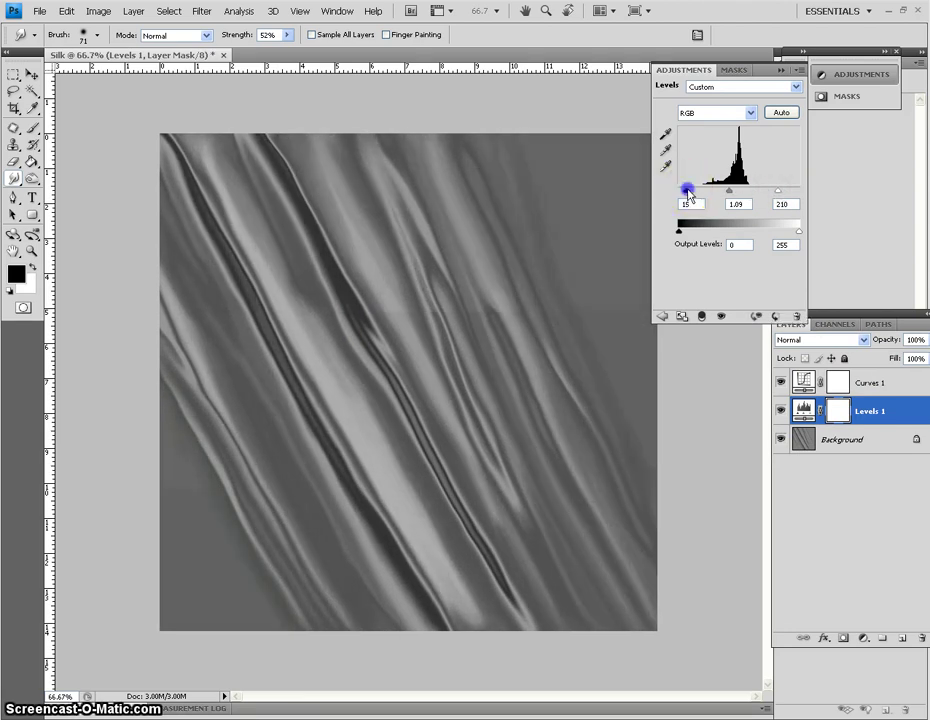
{"action": "left_click_drag", "start_coordinate": [689, 196], "coordinate": [688, 195]}
Step: Reshape the upper midtones of the Curves 1 adjustment by shifting its curve points slightly to lighten the cloth
{"action": "left_click", "coordinate": [889, 389]}
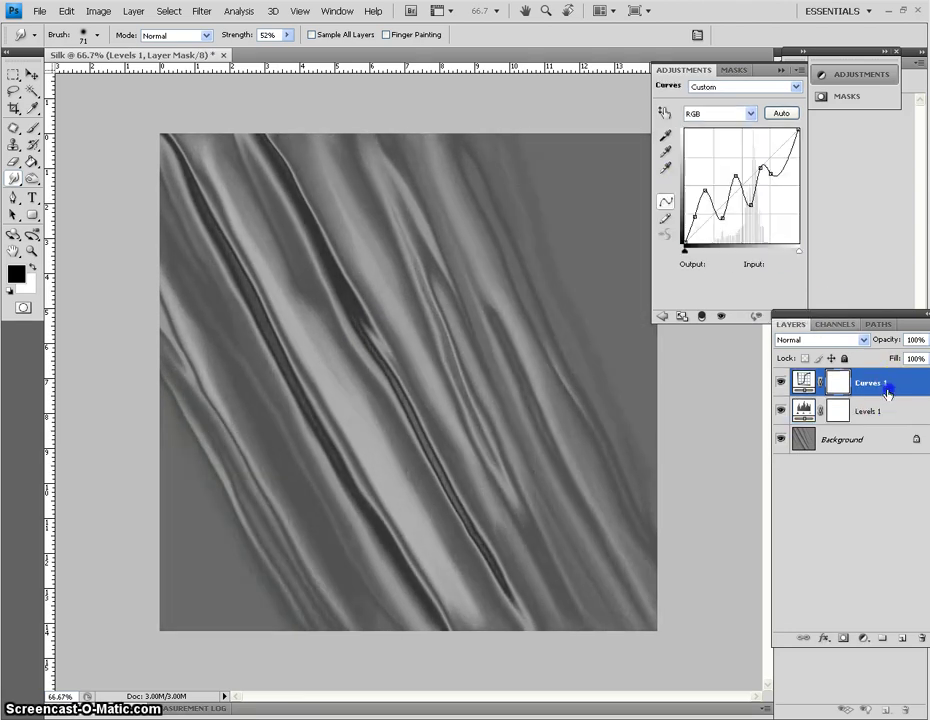
{"action": "left_click", "coordinate": [761, 171]}
{"action": "left_click_drag", "start_coordinate": [761, 172], "coordinate": [750, 207]}
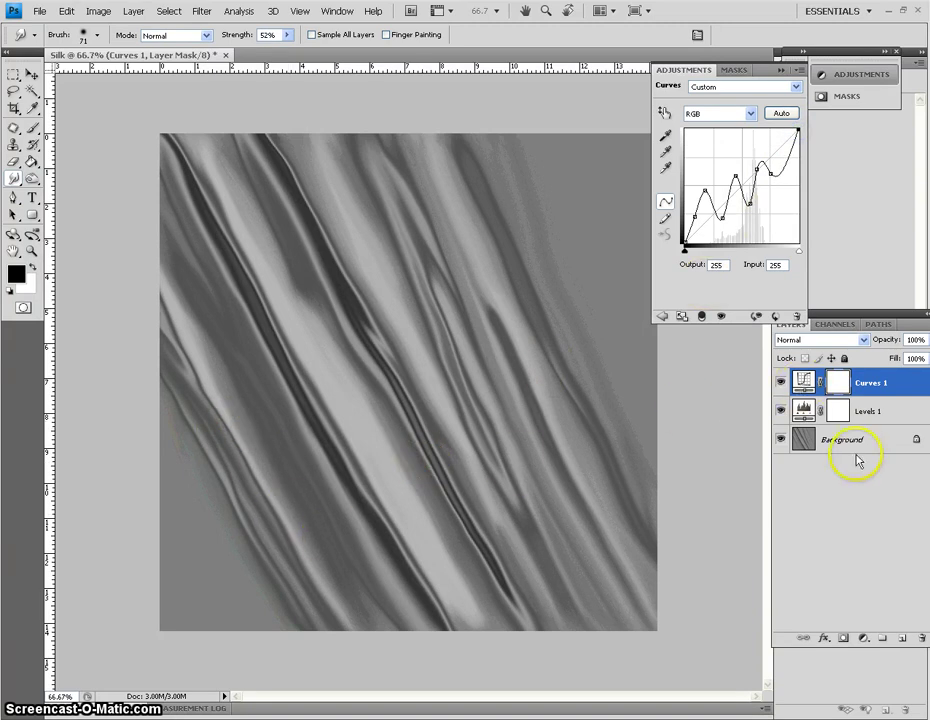
Step: Hide and reshow the Curves 1 and Levels 1 adjustments to compare the folds with and without them
{"action": "left_click", "coordinate": [856, 455]}
{"action": "left_click", "coordinate": [803, 452]}
{"action": "left_click", "coordinate": [781, 382]}
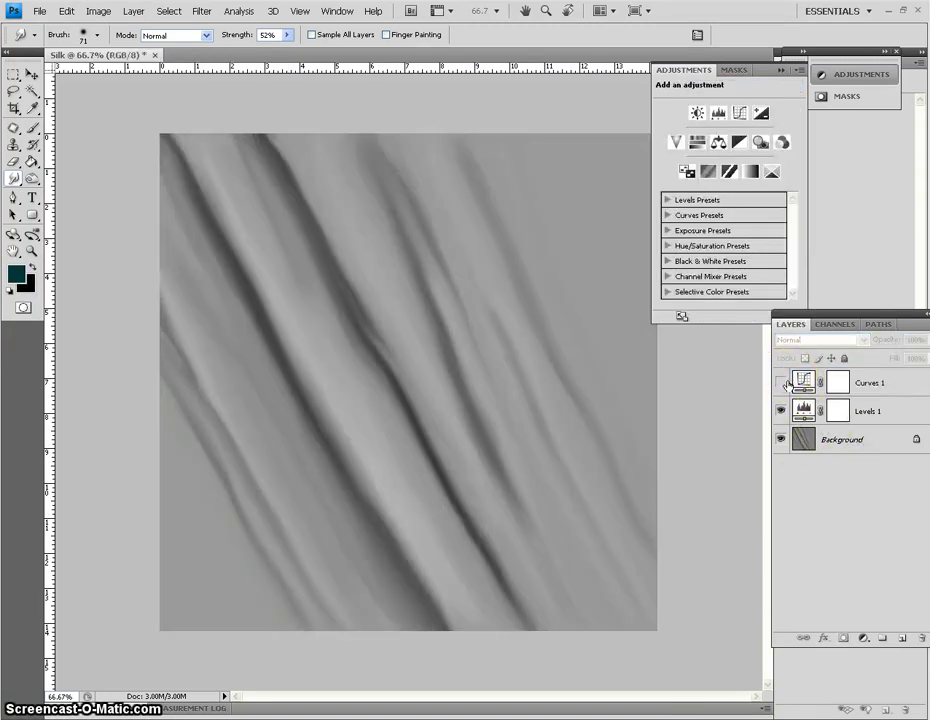
{"action": "left_click", "coordinate": [781, 411]}
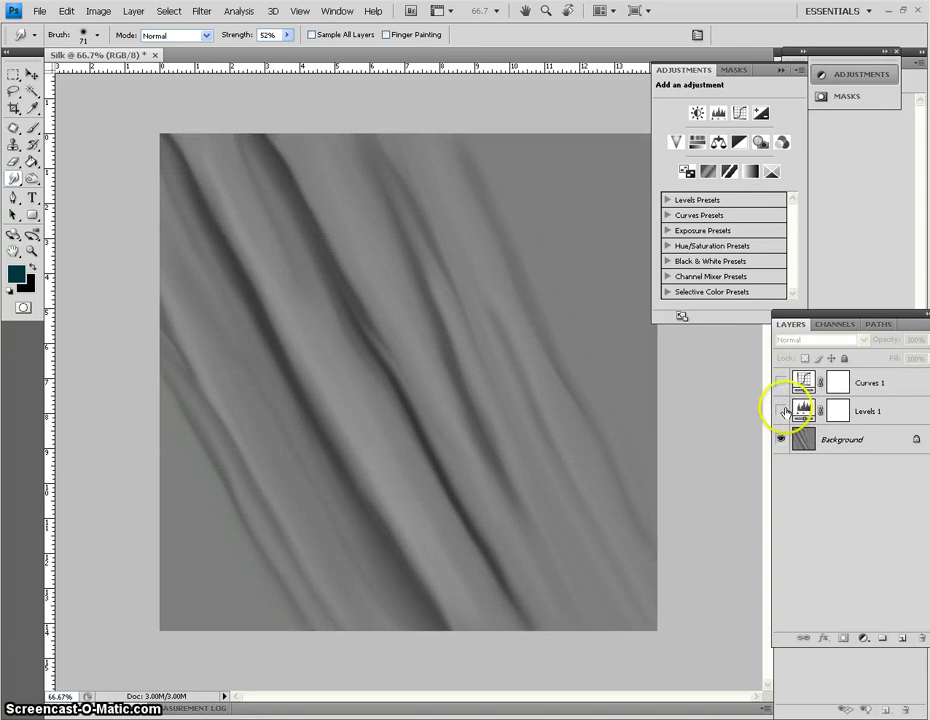
{"action": "left_click", "coordinate": [781, 411]}
{"action": "left_click", "coordinate": [781, 382]}
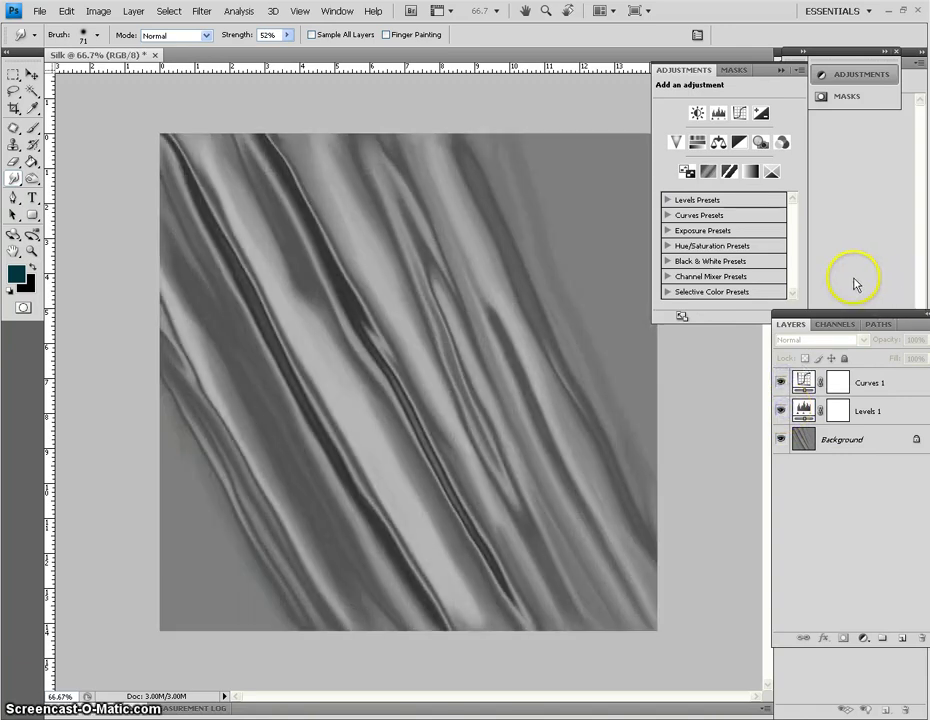
Step: Add a Hue/Saturation adjustment layer and move it to the top of the layer stack above Curves 1
{"action": "left_click", "coordinate": [906, 384]}
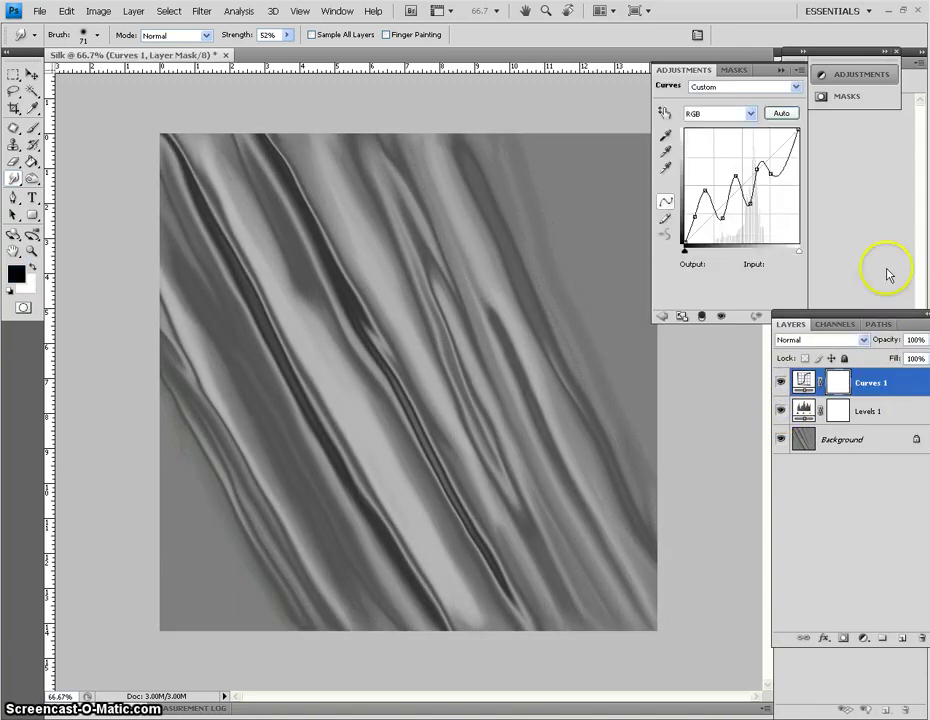
{"action": "left_click", "coordinate": [780, 72]}
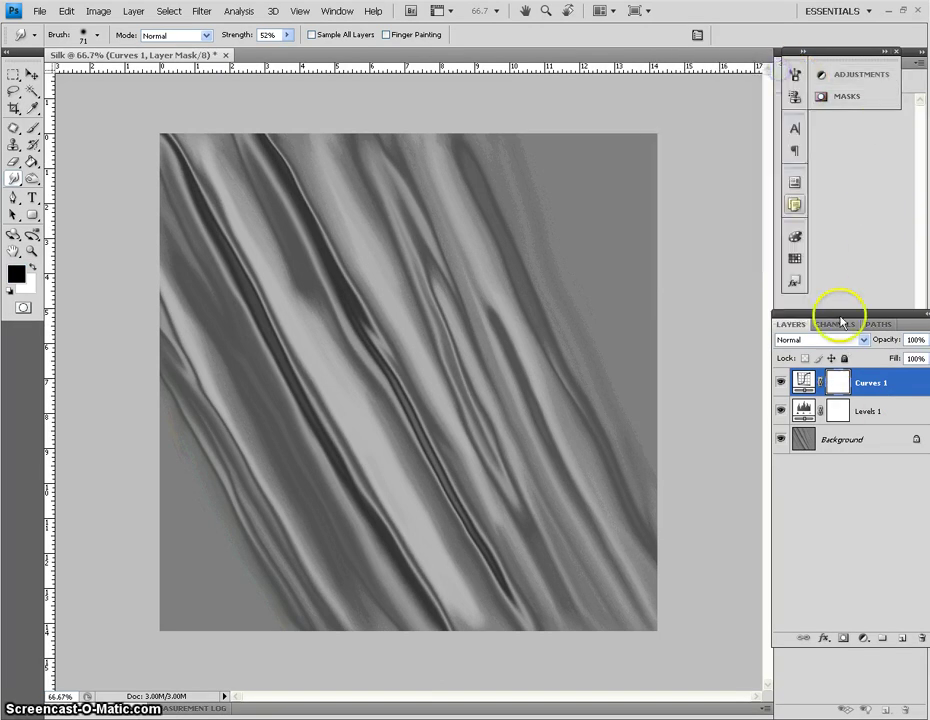
{"action": "left_click", "coordinate": [875, 443]}
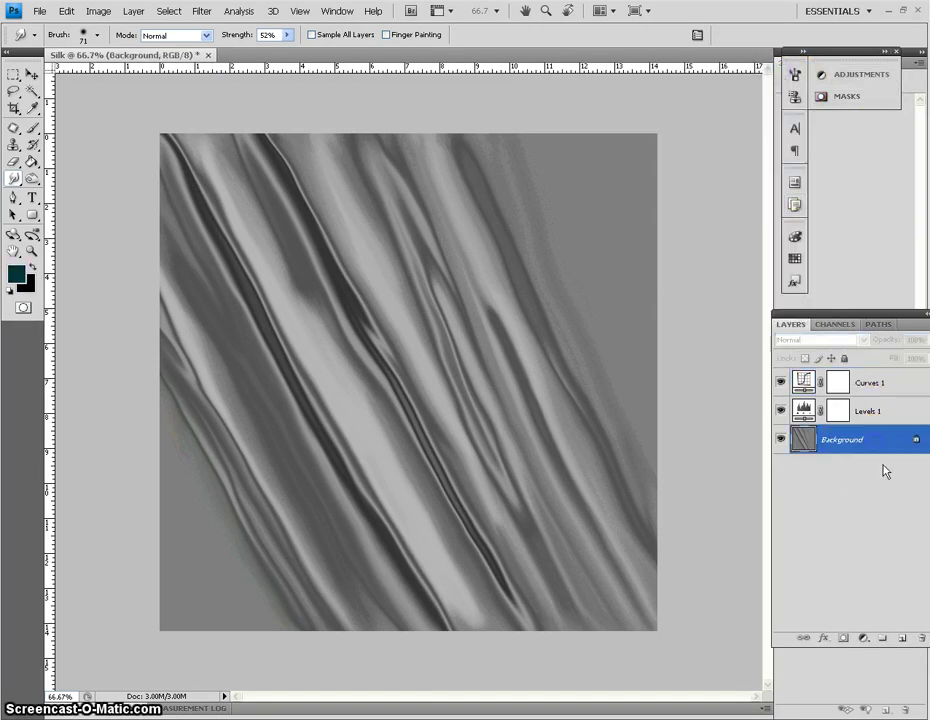
{"action": "left_click", "coordinate": [840, 73]}
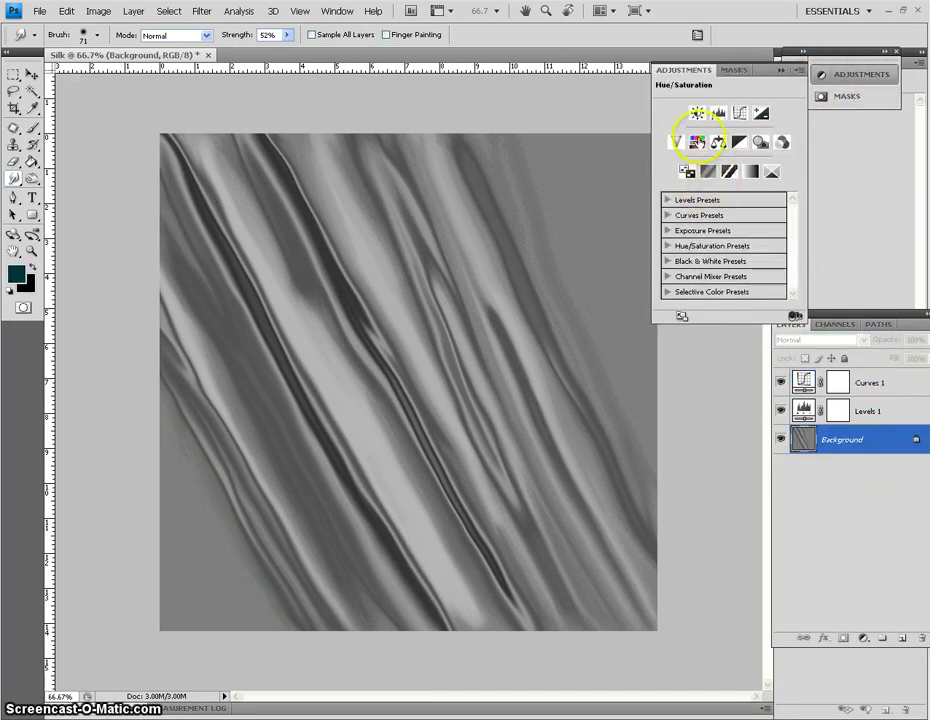
{"action": "left_click", "coordinate": [698, 143]}
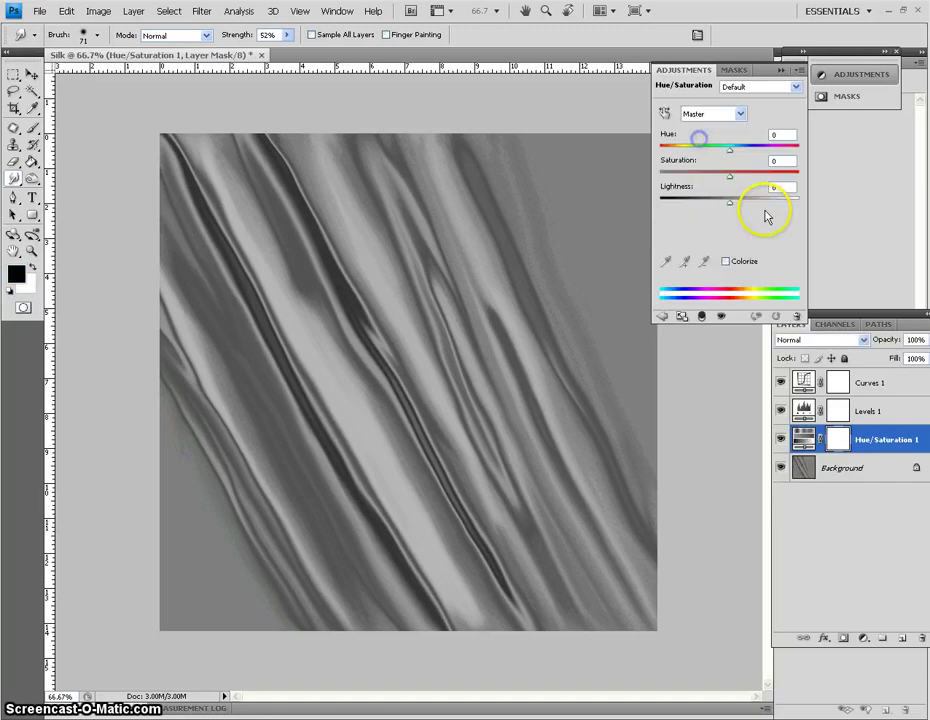
{"action": "left_click_drag", "start_coordinate": [899, 441], "coordinate": [898, 383]}
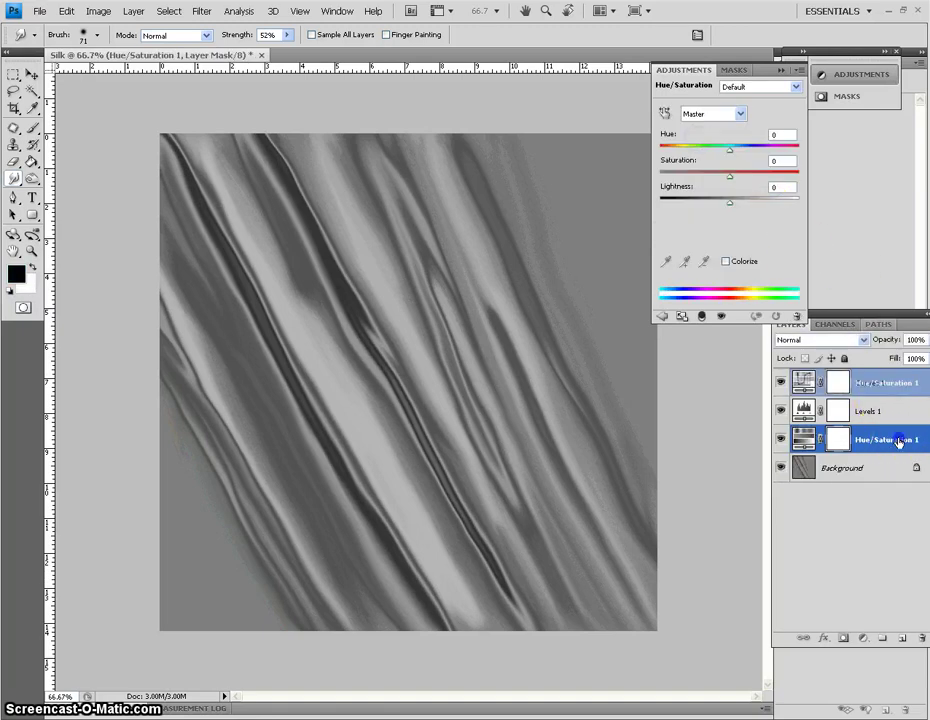
{"action": "left_click_drag", "start_coordinate": [898, 441], "coordinate": [903, 386]}
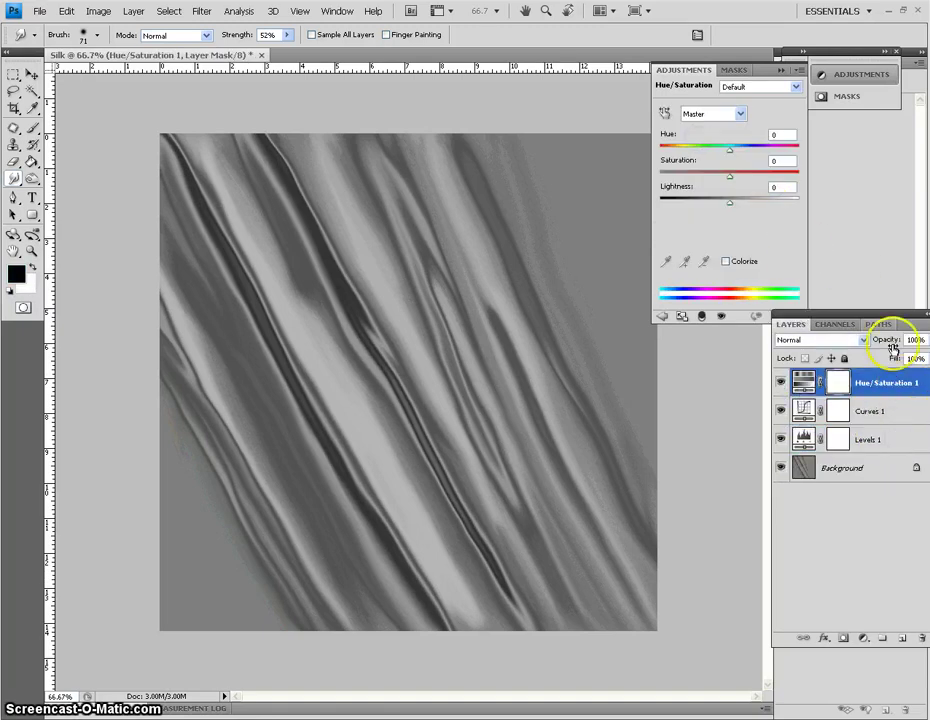
Step: Colorize the silk red in the Hue/Saturation layer with hue 360, saturation 73 and lightness -9
{"action": "left_click", "coordinate": [725, 262]}
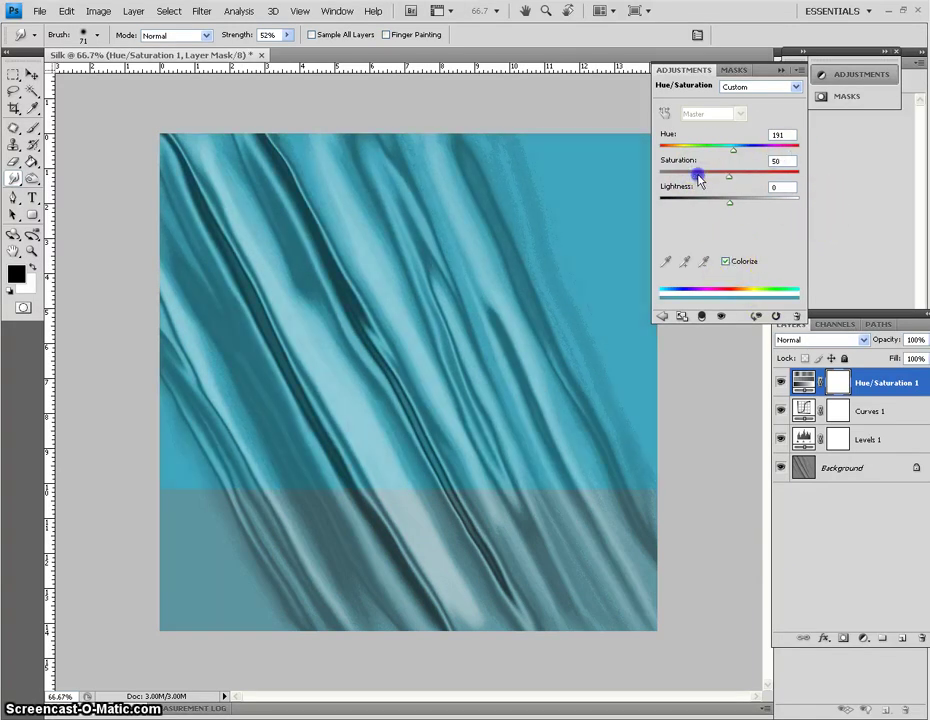
{"action": "left_click_drag", "start_coordinate": [719, 202], "coordinate": [684, 204]}
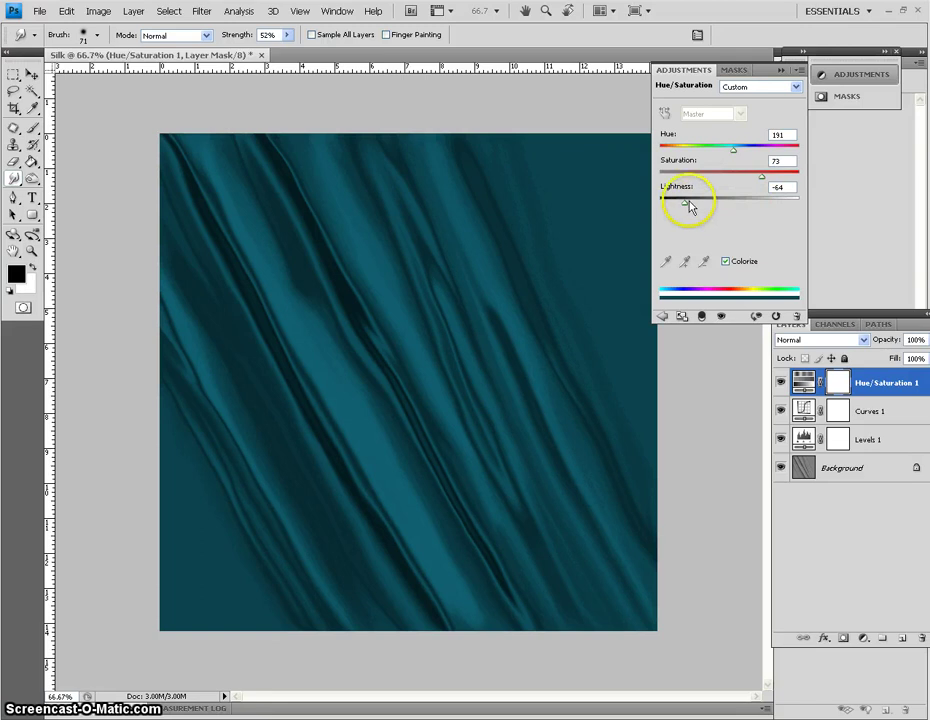
{"action": "left_click_drag", "start_coordinate": [688, 207], "coordinate": [698, 204]}
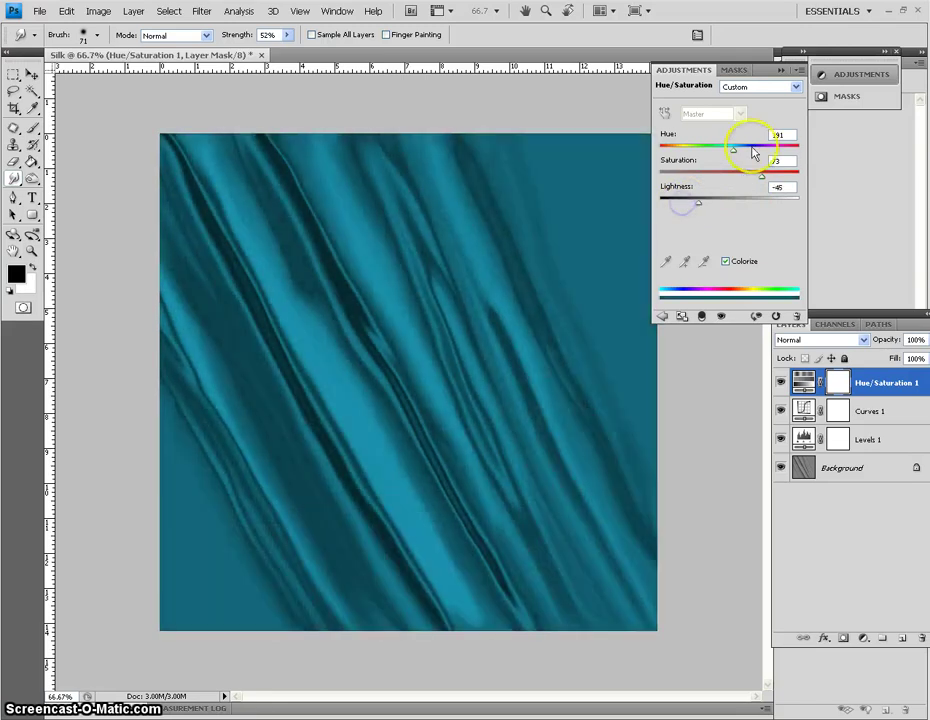
{"action": "left_click_drag", "start_coordinate": [772, 153], "coordinate": [785, 154]}
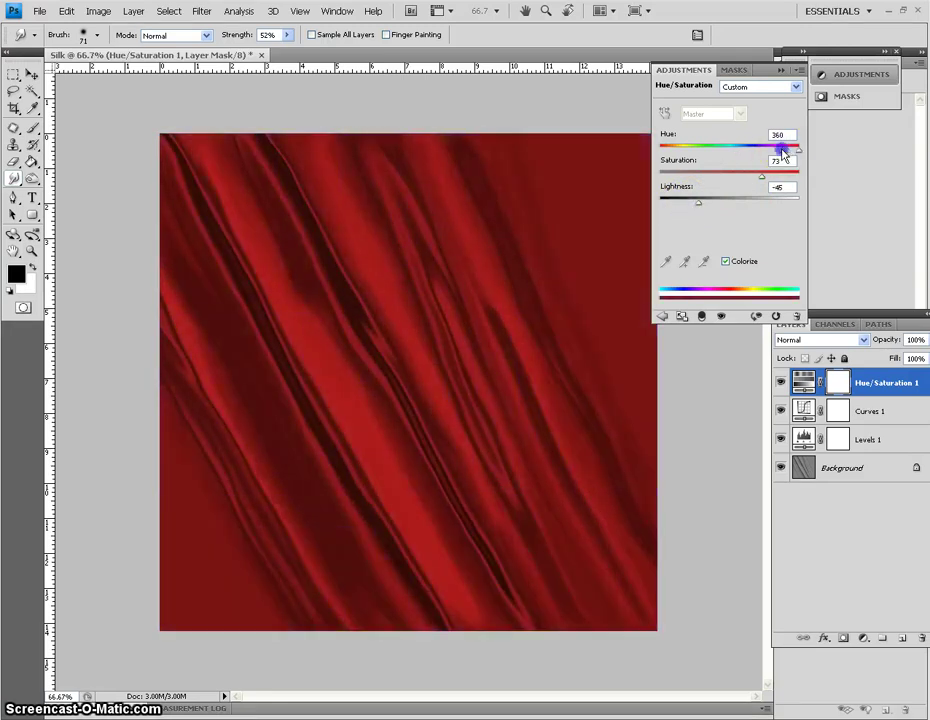
{"action": "left_click", "coordinate": [727, 207]}
{"action": "left_click", "coordinate": [746, 203]}
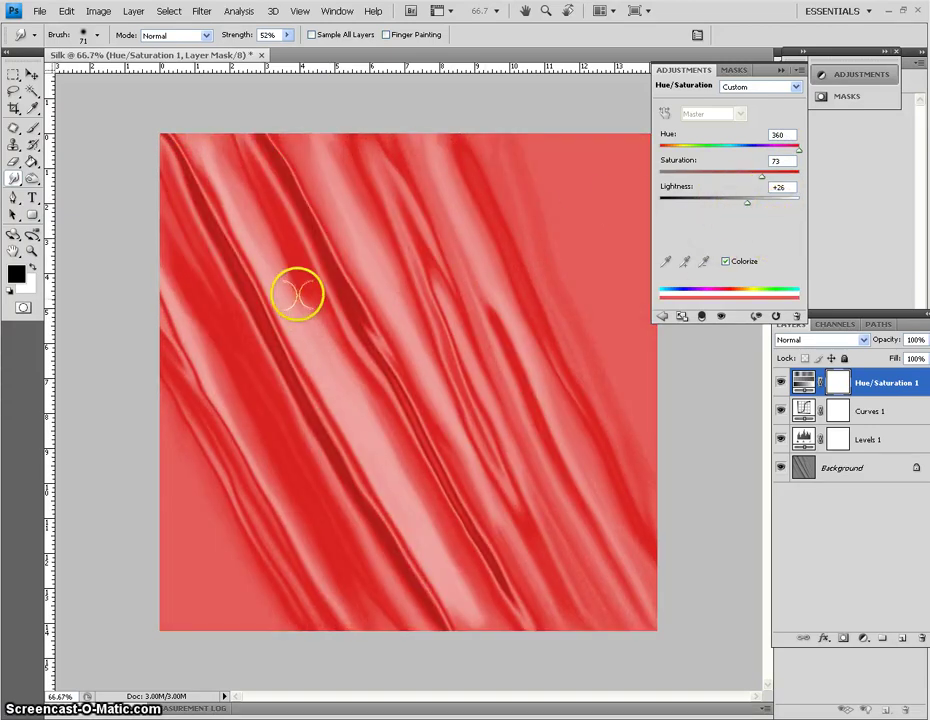
{"action": "left_click_drag", "start_coordinate": [748, 207], "coordinate": [723, 204]}
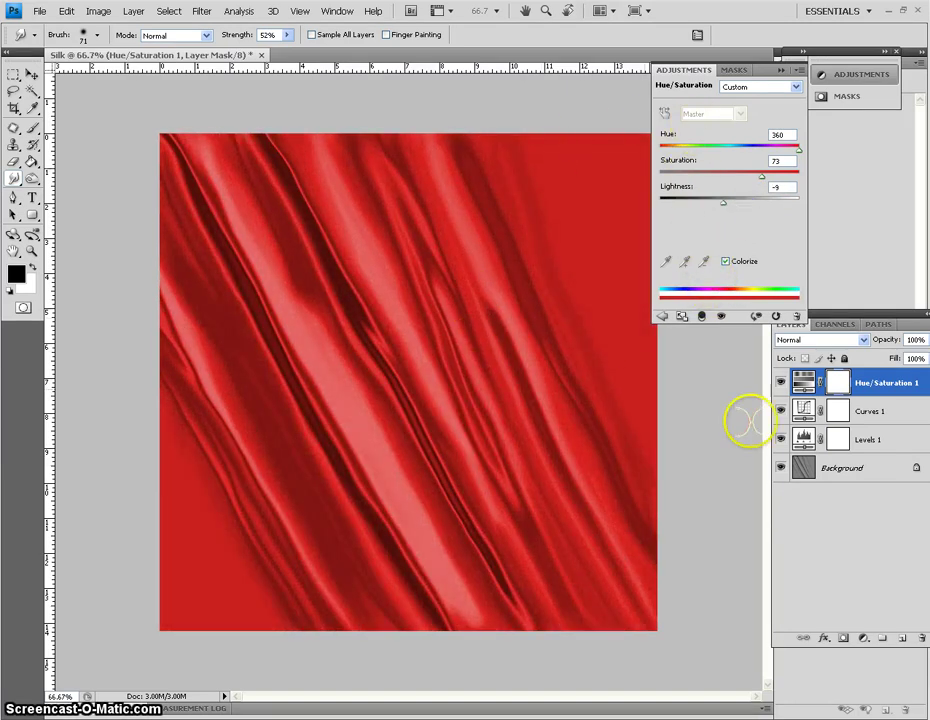
Step: On the Background layer, smudge the outer lower-left fold downward into a new dark fold reaching the canvas's bottom edge
{"action": "left_click", "coordinate": [845, 470]}
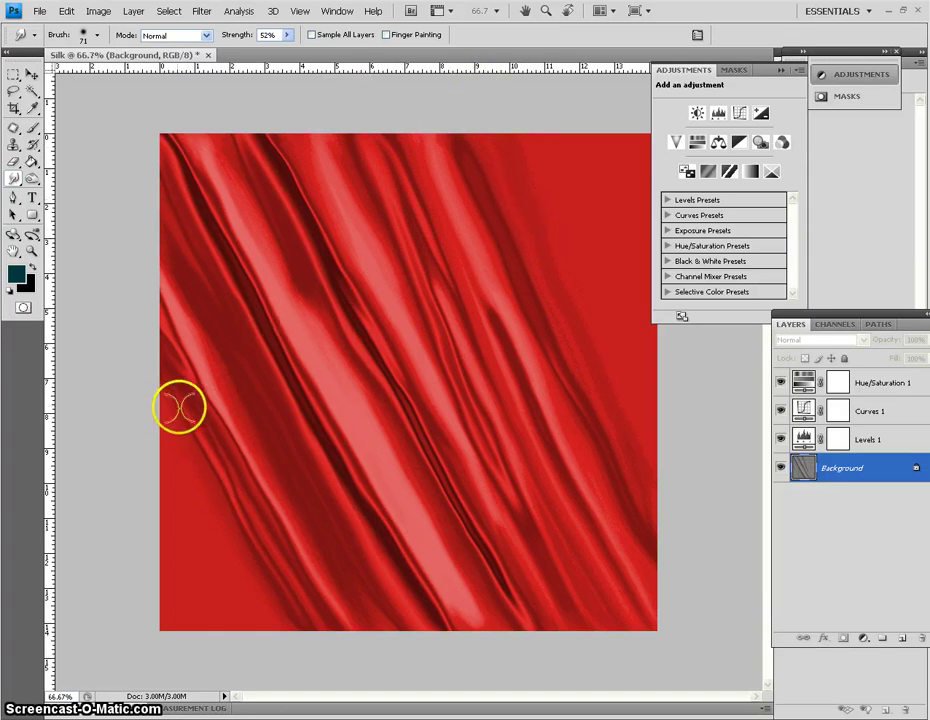
{"action": "left_click_drag", "start_coordinate": [181, 411], "coordinate": [208, 530]}
{"action": "mouse_move", "coordinate": [197, 467]}
{"action": "left_mouse_down"}
{"action": "mouse_move", "coordinate": [172, 405]}
{"action": "mouse_move", "coordinate": [192, 448]}
{"action": "left_mouse_up"}
{"action": "left_click_drag", "start_coordinate": [172, 393], "coordinate": [176, 430]}
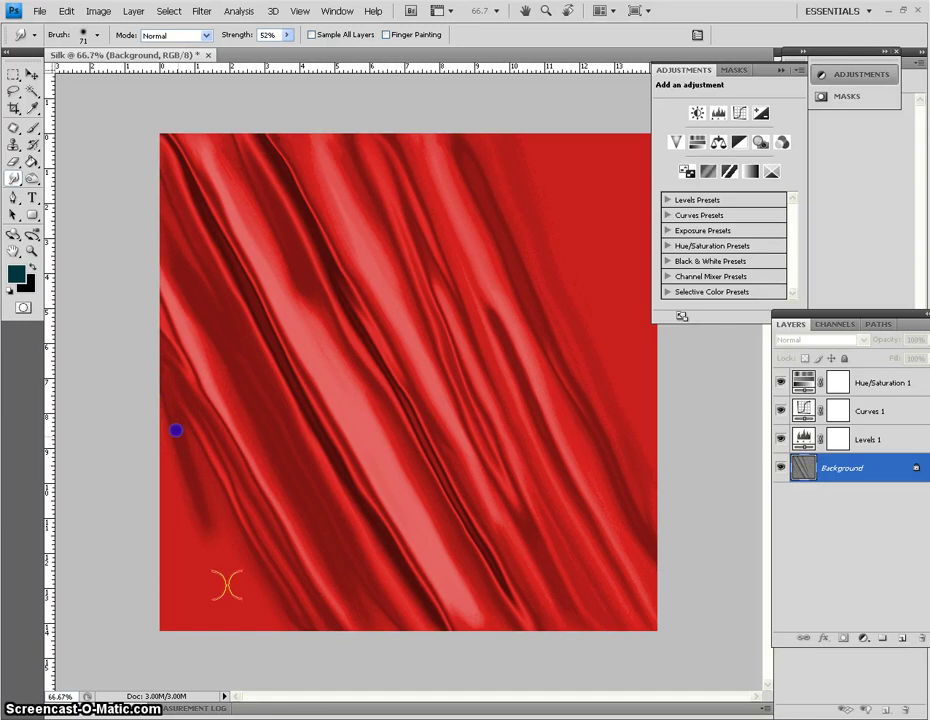
{"action": "mouse_move", "coordinate": [226, 584]}
{"action": "left_mouse_down"}
{"action": "mouse_move", "coordinate": [189, 477]}
{"action": "mouse_move", "coordinate": [210, 529]}
{"action": "left_mouse_up"}
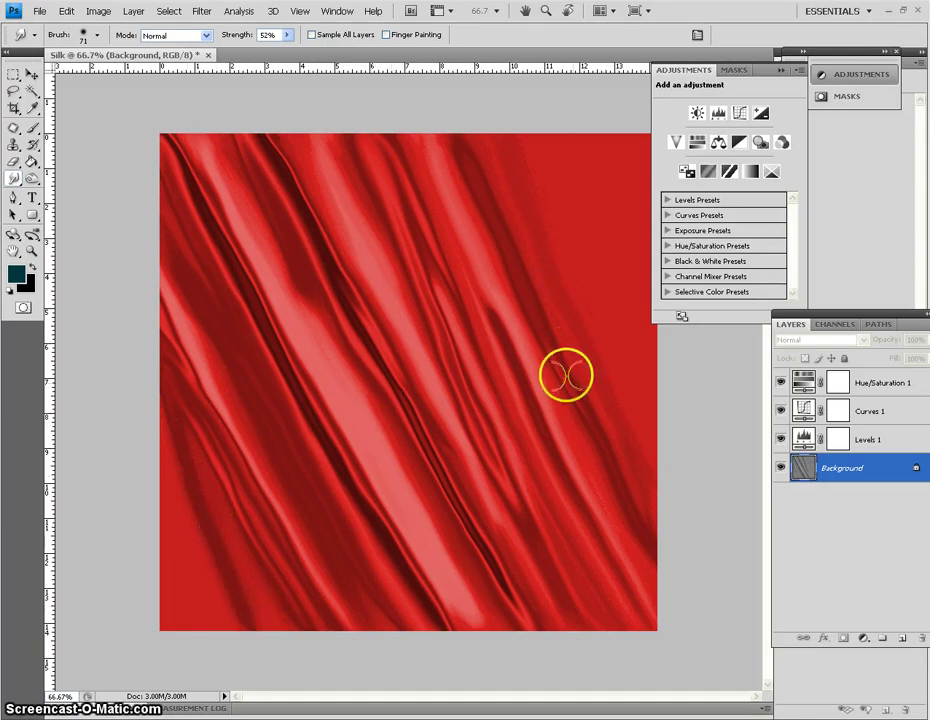
Step: Smudge the outer edge of the rightmost fold down along the fold direction and off the canvas's right edge
{"action": "left_click_drag", "start_coordinate": [620, 382], "coordinate": [623, 424]}
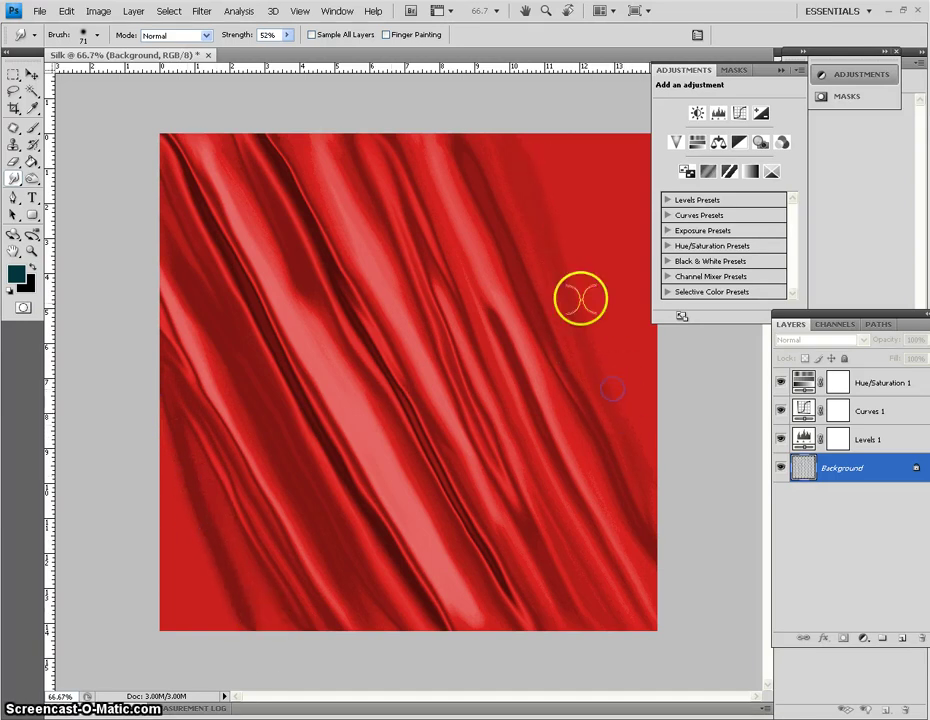
{"action": "left_click_drag", "start_coordinate": [678, 561], "coordinate": [682, 566]}
{"action": "left_click_drag", "start_coordinate": [629, 421], "coordinate": [690, 566]}
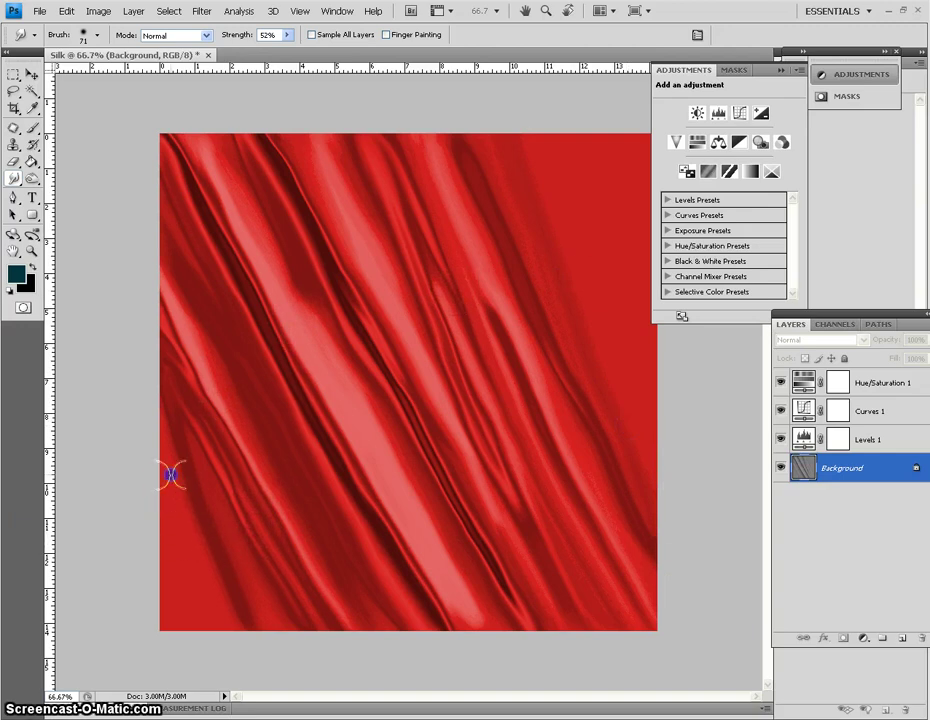
Step: Smudge the outer edge of the new lower-left dark fold back and forth to widen and soften it
{"action": "left_click_drag", "start_coordinate": [171, 474], "coordinate": [231, 577]}
{"action": "left_click_drag", "start_coordinate": [228, 577], "coordinate": [144, 444]}
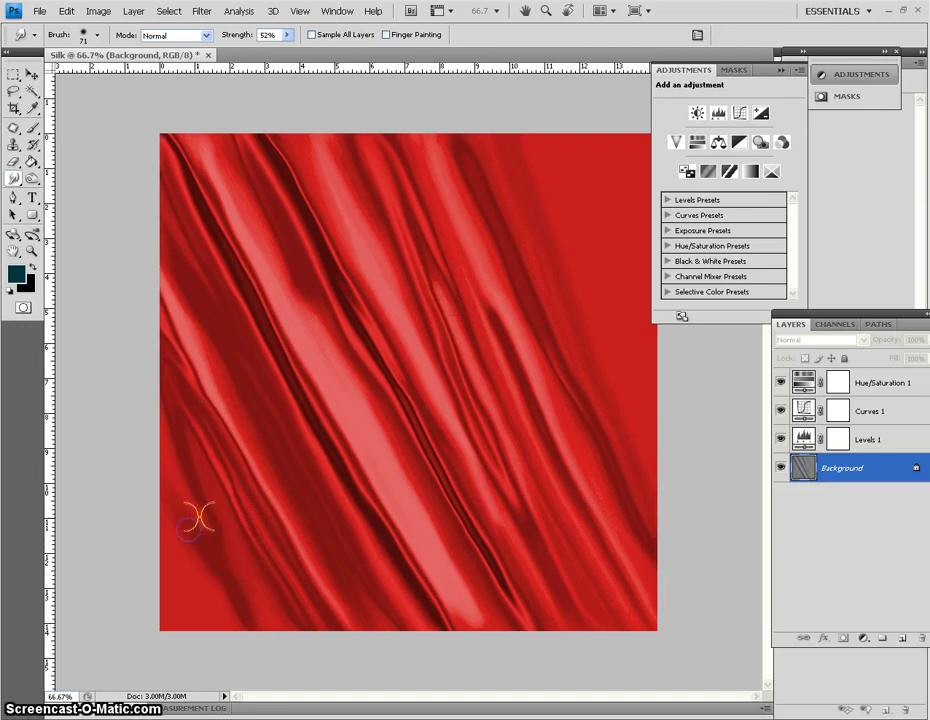
{"action": "left_click_drag", "start_coordinate": [200, 516], "coordinate": [213, 528]}
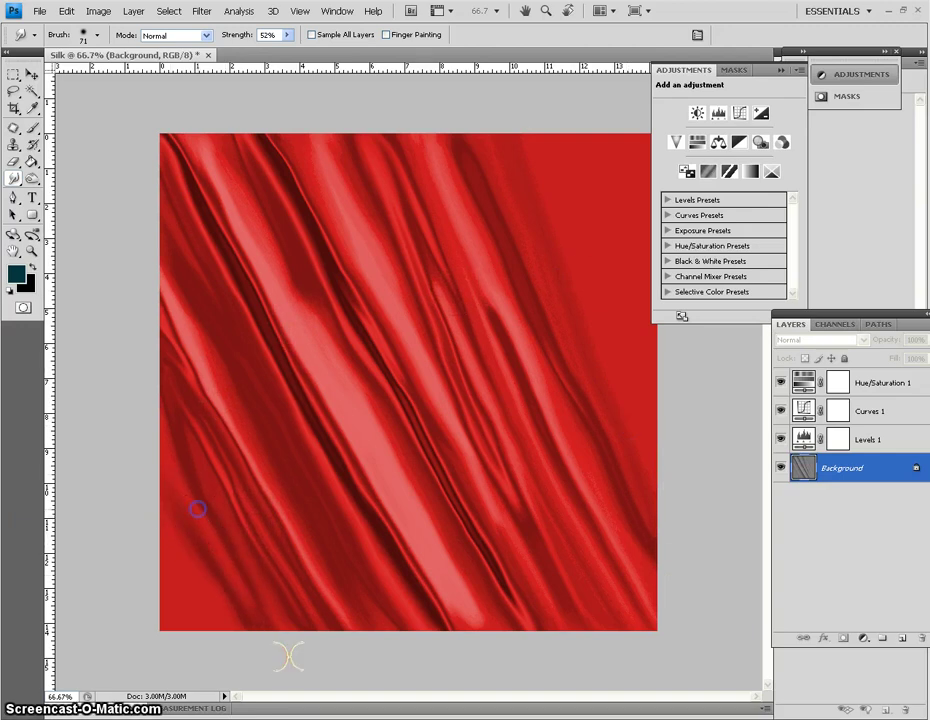
Step: Dodge a diagonal highlight on the lower-left fold and burn a short dark streak along its outer side
{"action": "left_click_drag", "start_coordinate": [33, 178], "coordinate": [70, 178]}
{"action": "left_click_drag", "start_coordinate": [174, 464], "coordinate": [222, 565]}
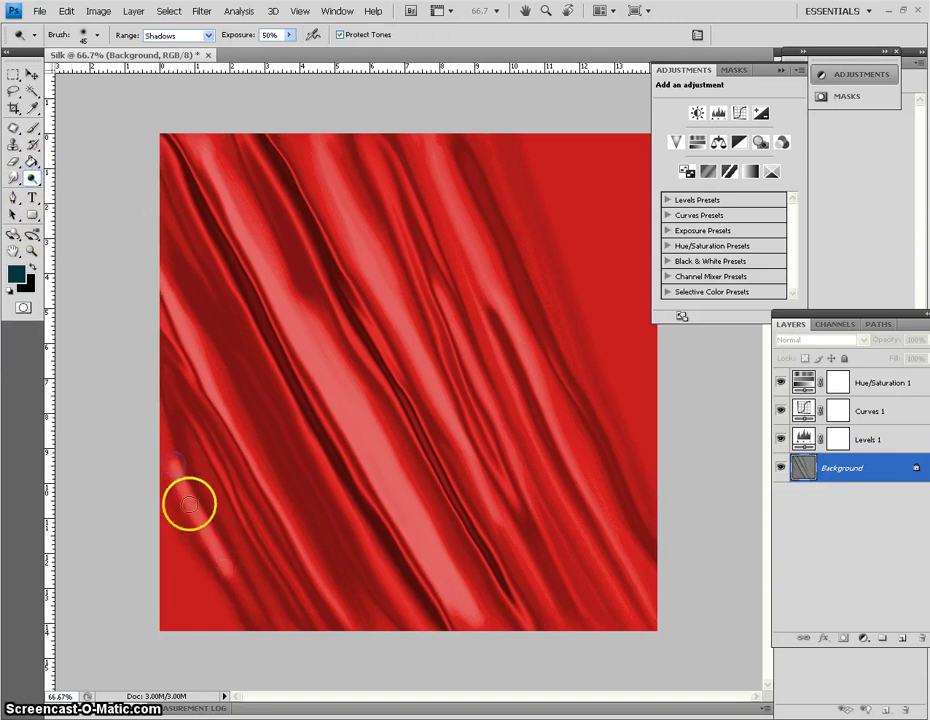
{"action": "left_click_drag", "start_coordinate": [38, 176], "coordinate": [70, 191]}
{"action": "mouse_move", "coordinate": [197, 548]}
{"action": "left_mouse_down"}
{"action": "mouse_move", "coordinate": [190, 529]}
{"action": "mouse_move", "coordinate": [196, 546]}
{"action": "left_mouse_up"}
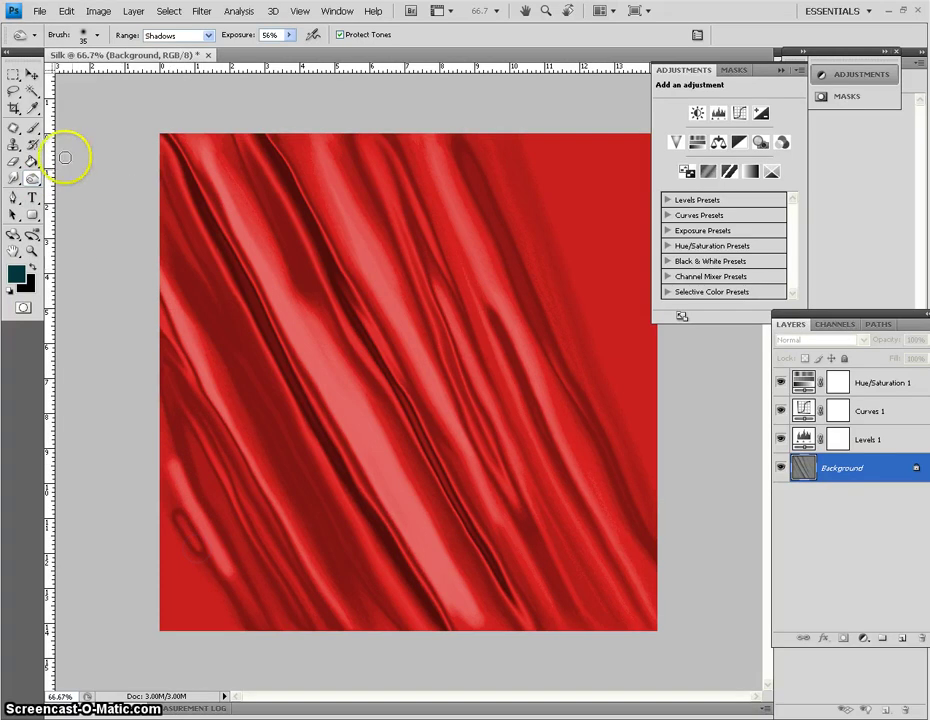
Step: Smudge the dodged and burned streaks in the lower-left corner down along the fold direction into a soft fold
{"action": "left_click", "coordinate": [14, 178]}
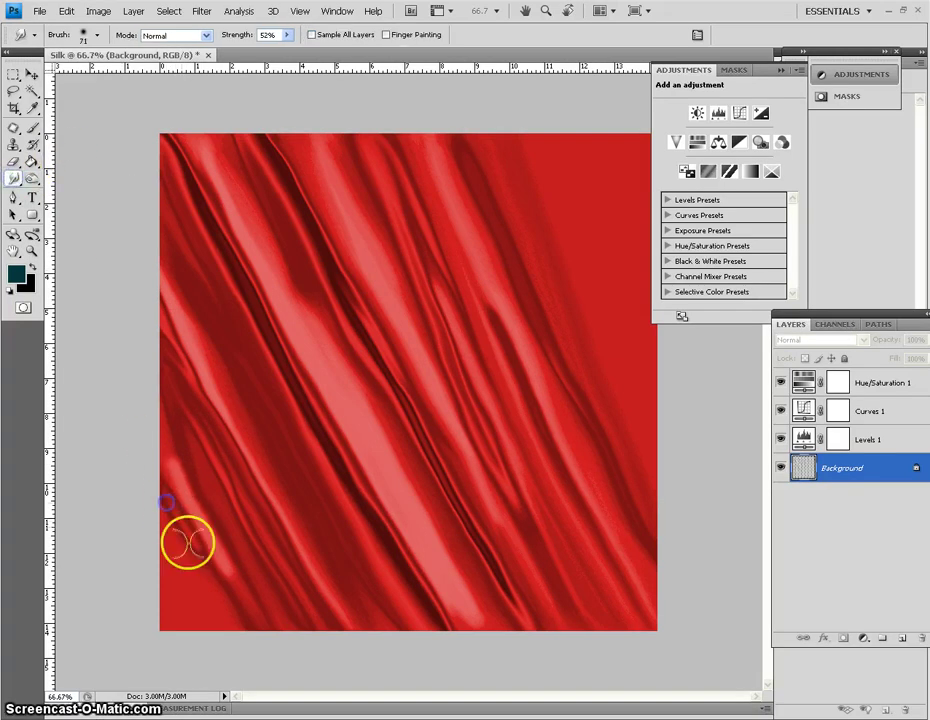
{"action": "left_click_drag", "start_coordinate": [187, 525], "coordinate": [241, 620]}
{"action": "left_click_drag", "start_coordinate": [189, 527], "coordinate": [240, 615]}
{"action": "left_click_drag", "start_coordinate": [204, 554], "coordinate": [228, 552]}
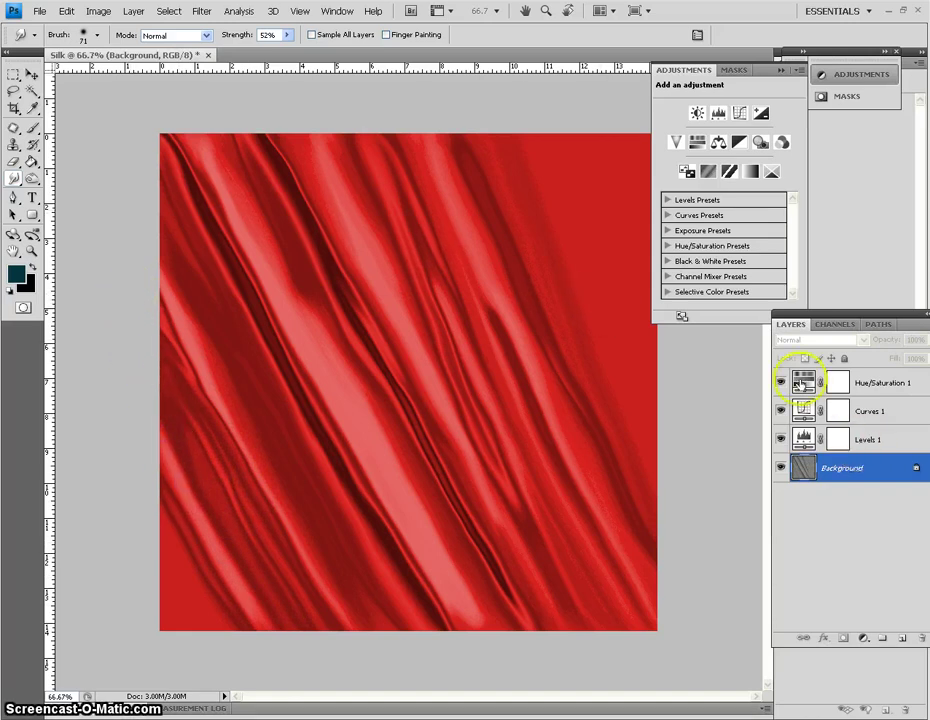
{"action": "left_click_drag", "start_coordinate": [193, 575], "coordinate": [214, 619]}
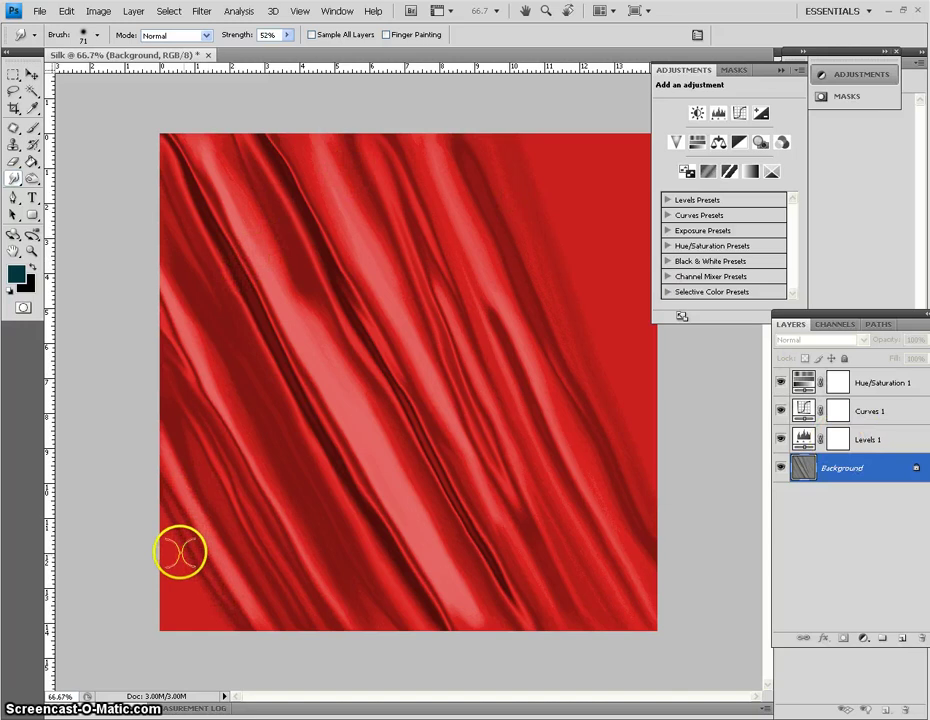